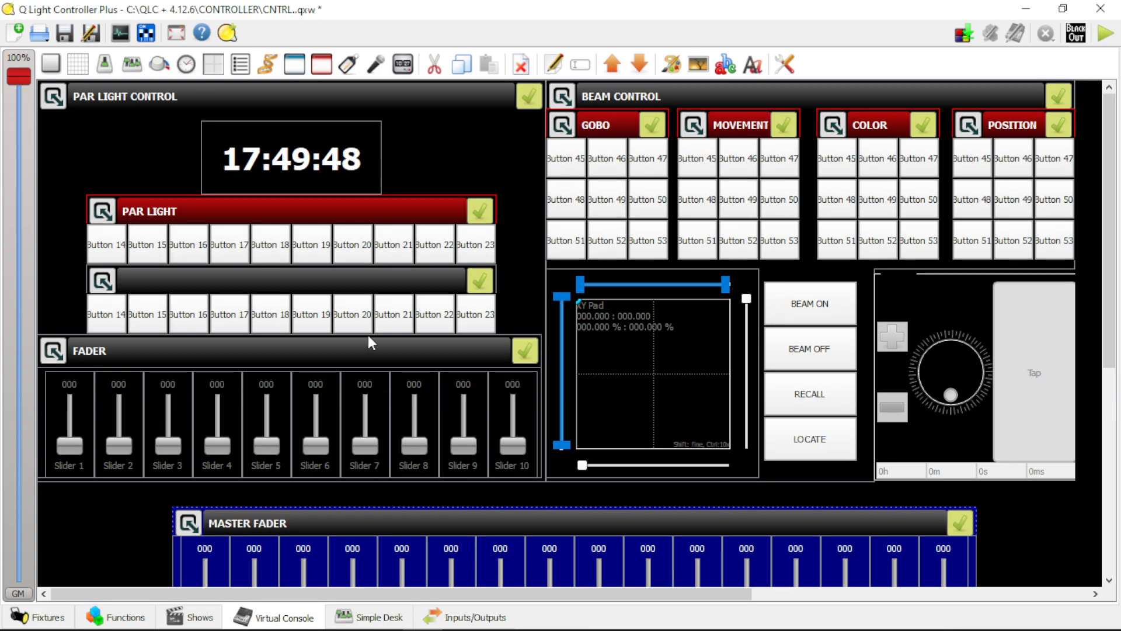
mouse_move(1109, 301)
mouse_down()
mouse_move(1110, 324)
mouse_move(1115, 279)
mouse_up()
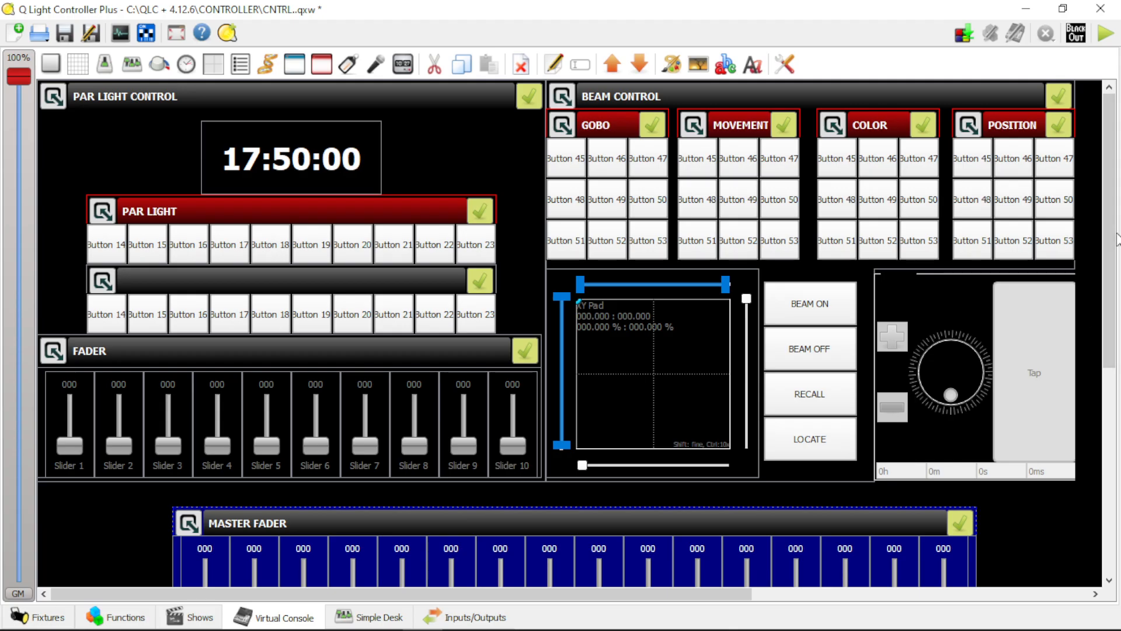
scroll(1115, 245, down, 3)
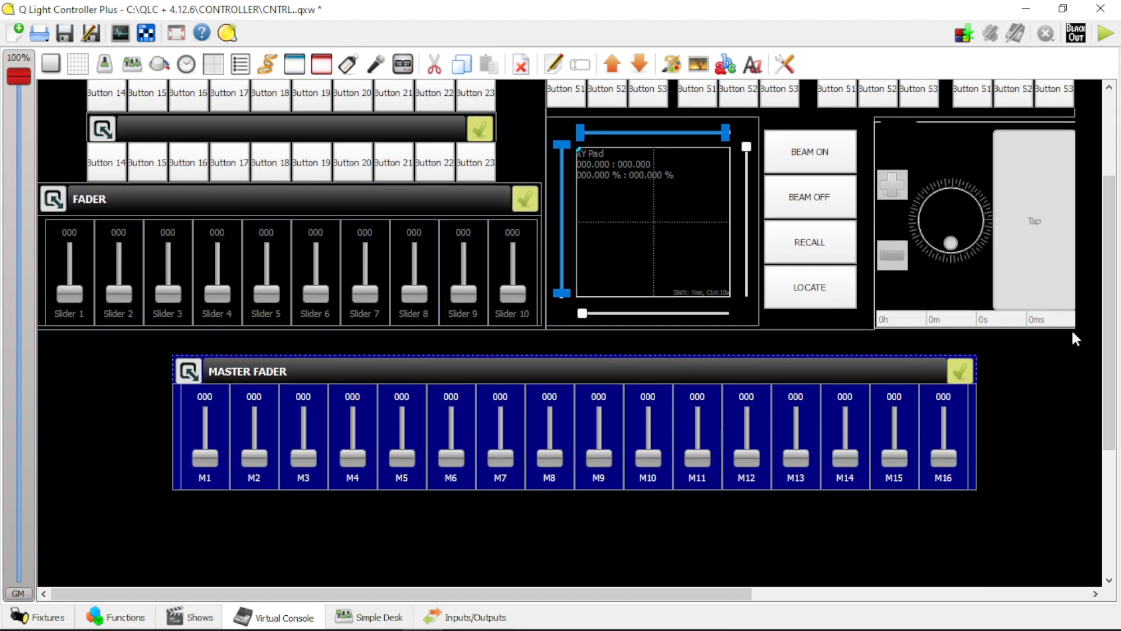
scroll(1109, 316, up, 1)
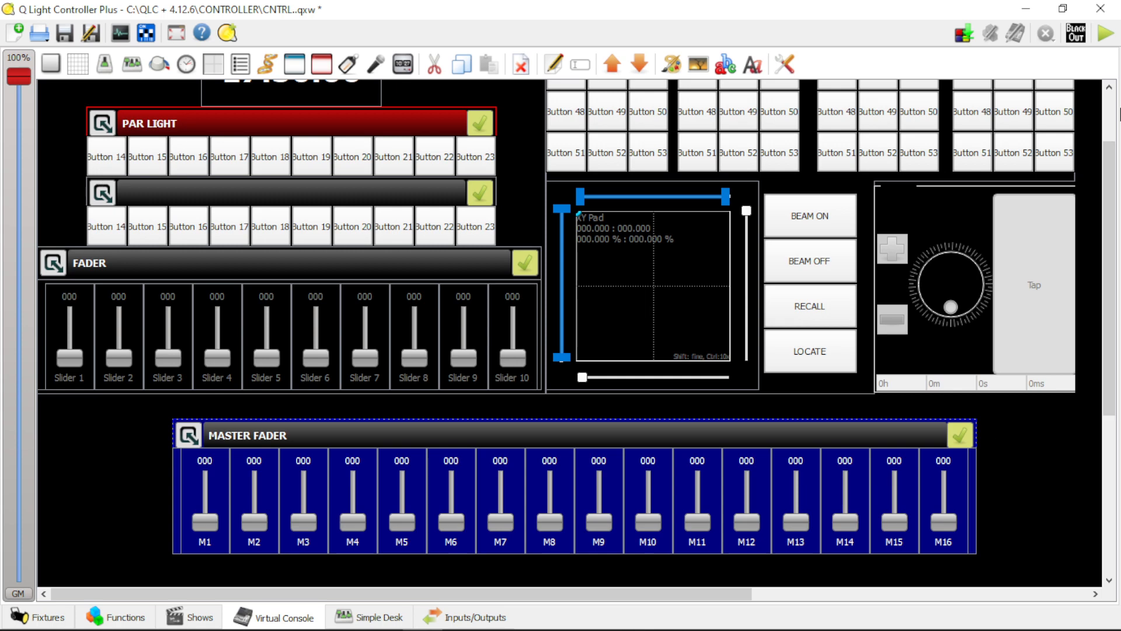
scroll(1112, 245, up, 2)
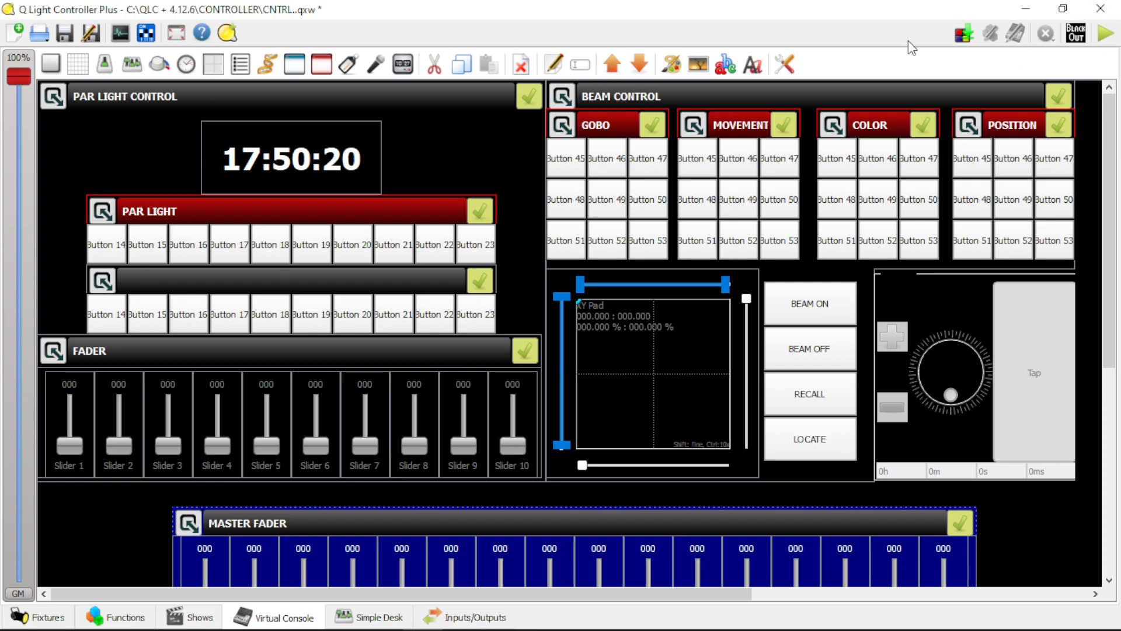
Preview the virtual console layout in operate mode, including the master faders, and return to design mode
click(1105, 34)
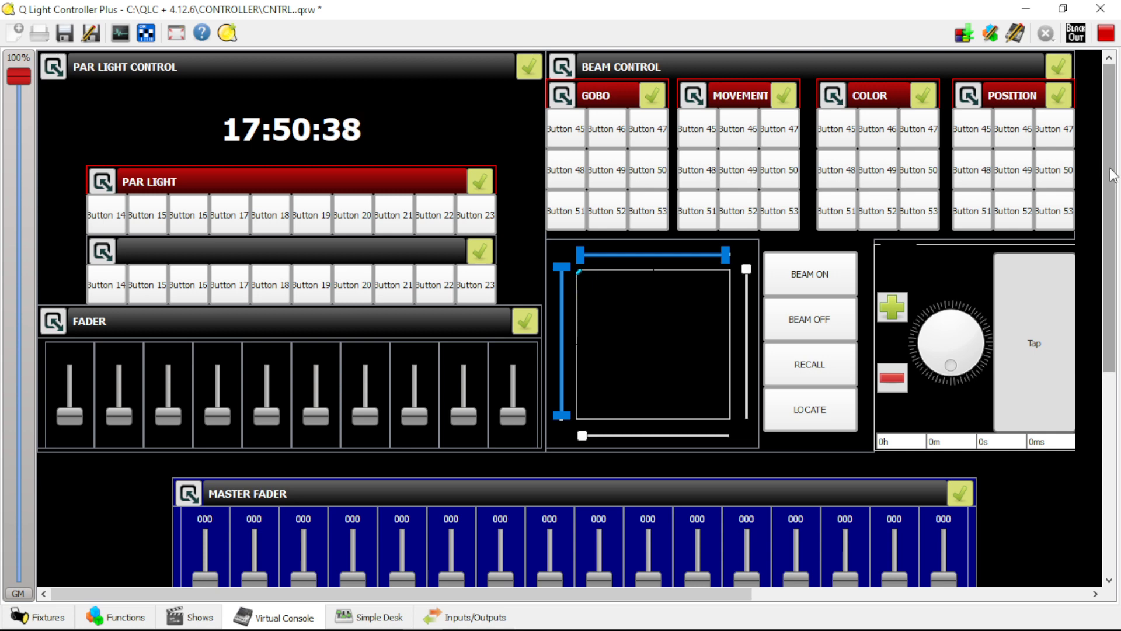
scroll(1109, 175, down, 1)
scroll(1109, 175, up, 1)
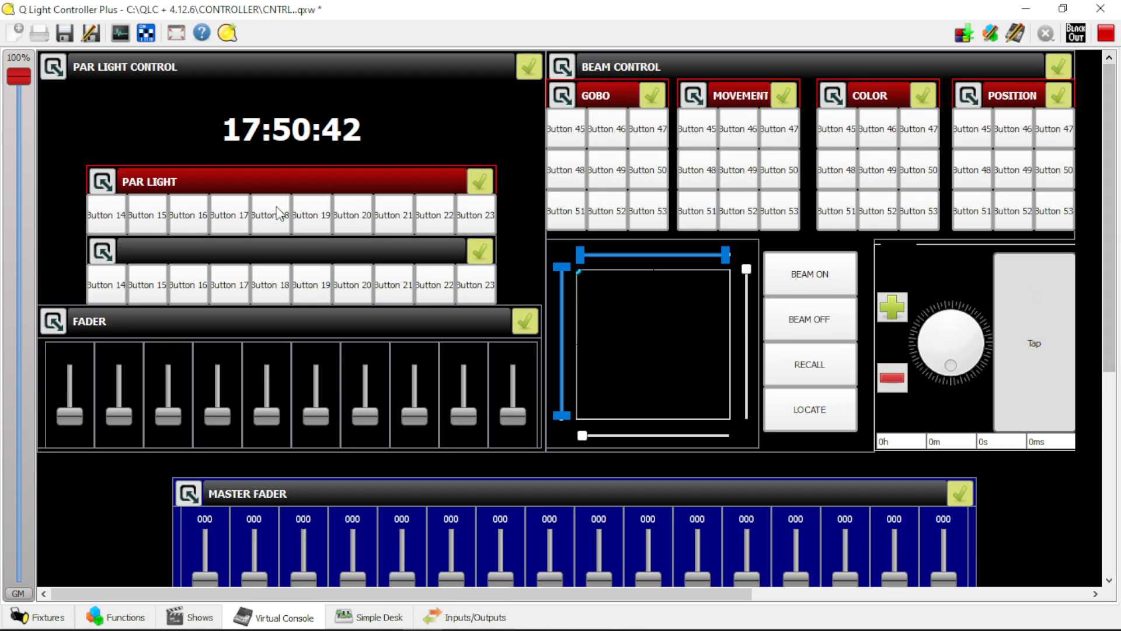
scroll(1115, 124, down, 2)
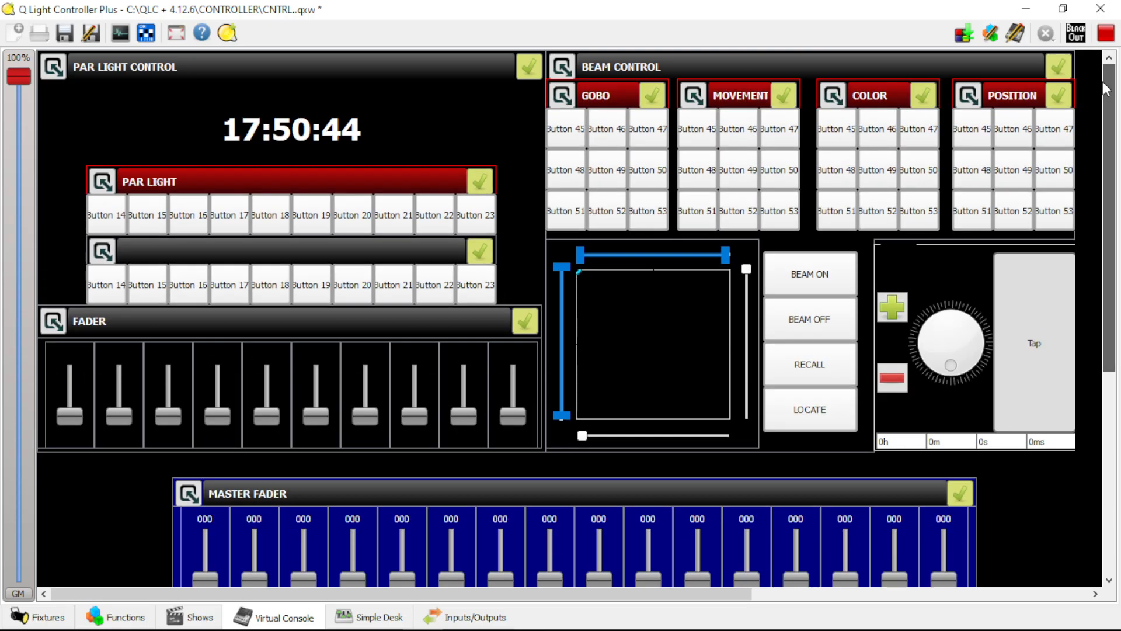
scroll(1114, 124, up, 2)
click(1103, 30)
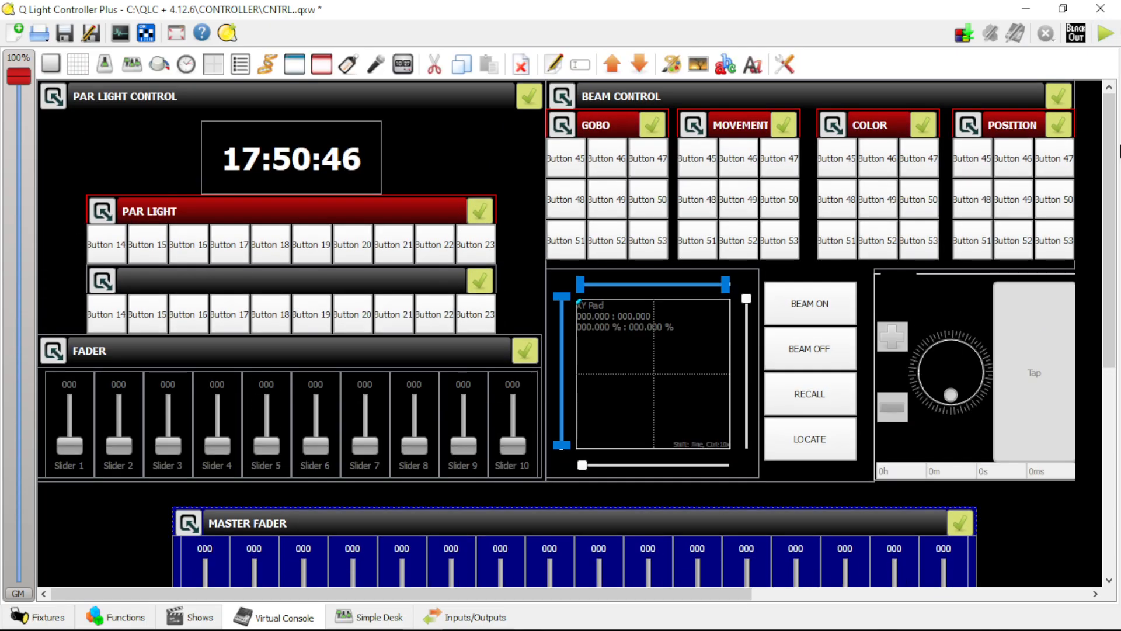
Relabel Button 14 in the PAR LIGHT frame as 1 and assign keyboard key 1 to it
double_click(111, 245)
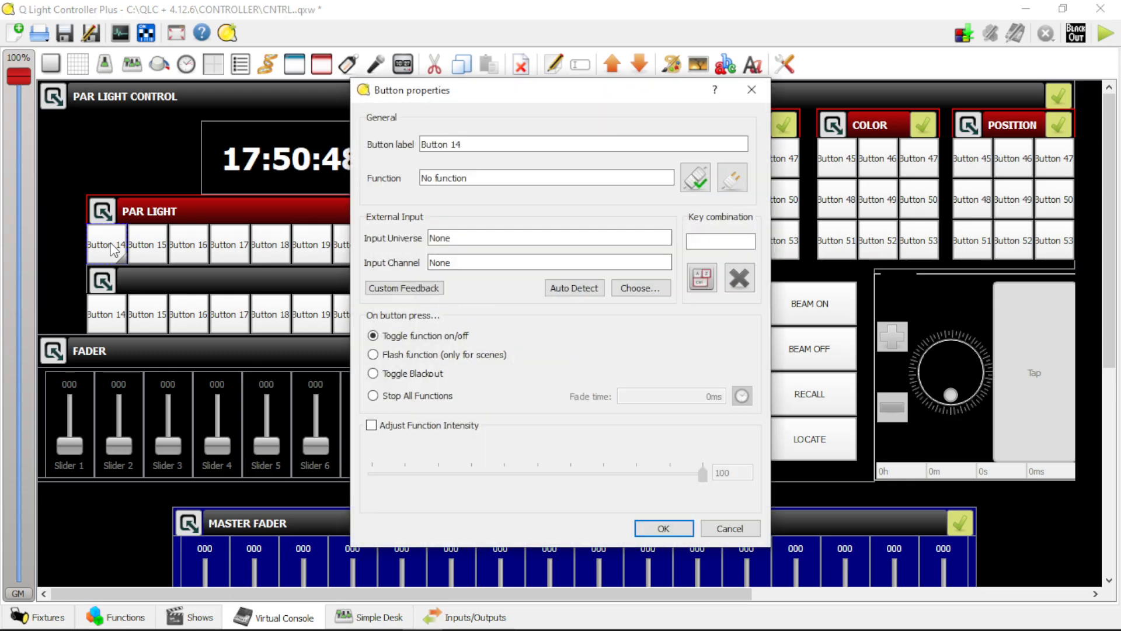
triple_click(508, 144)
text(1)
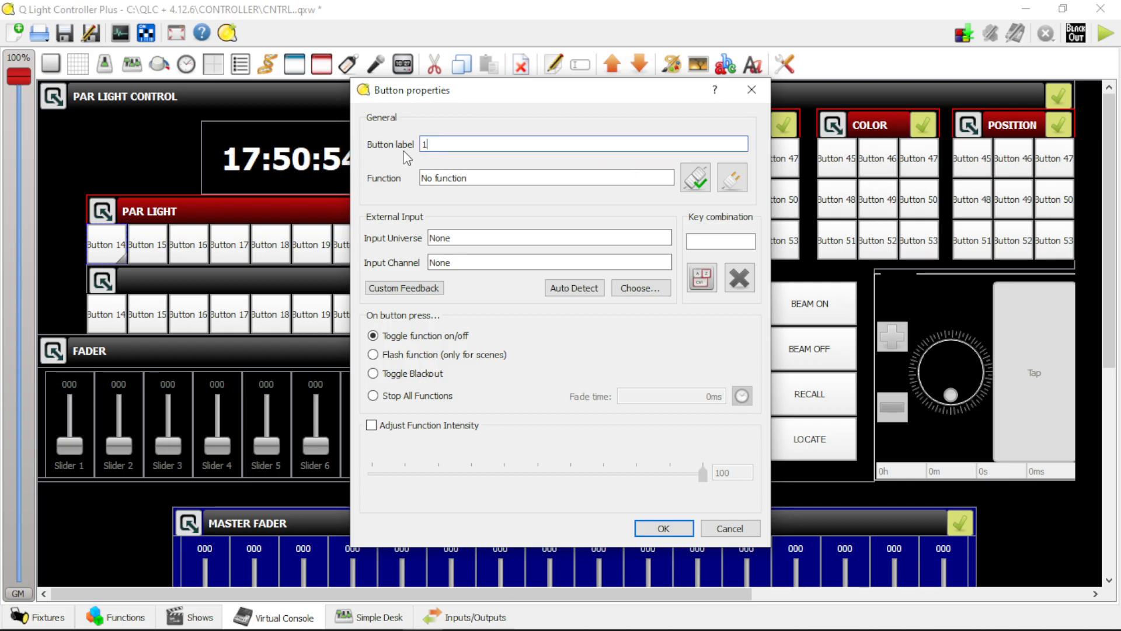
click(703, 279)
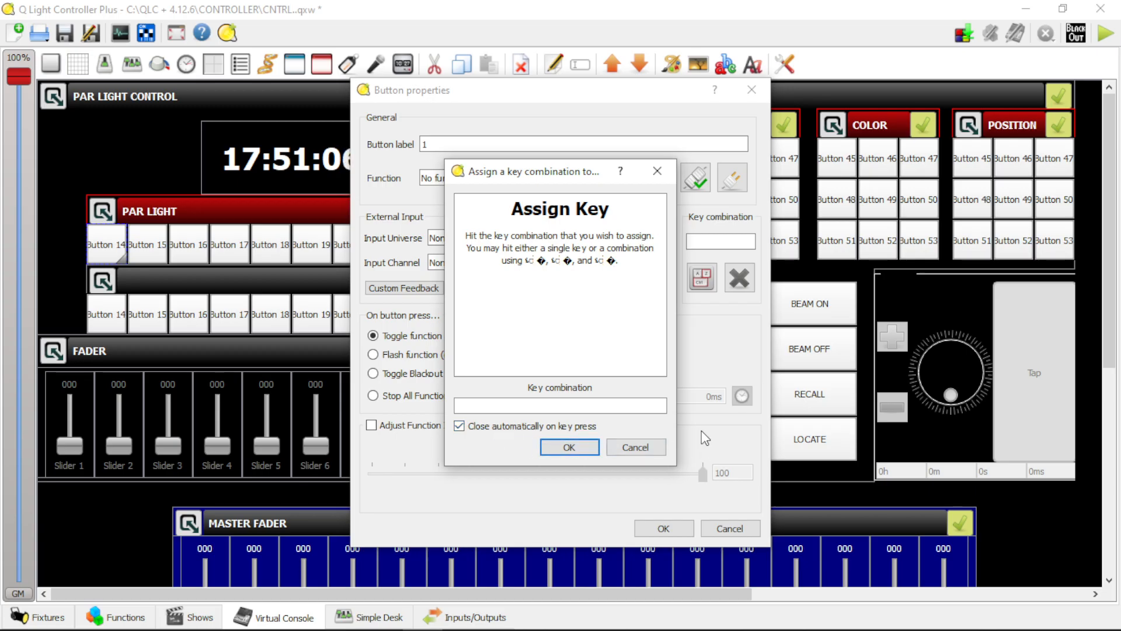
key(1)
key(Return)
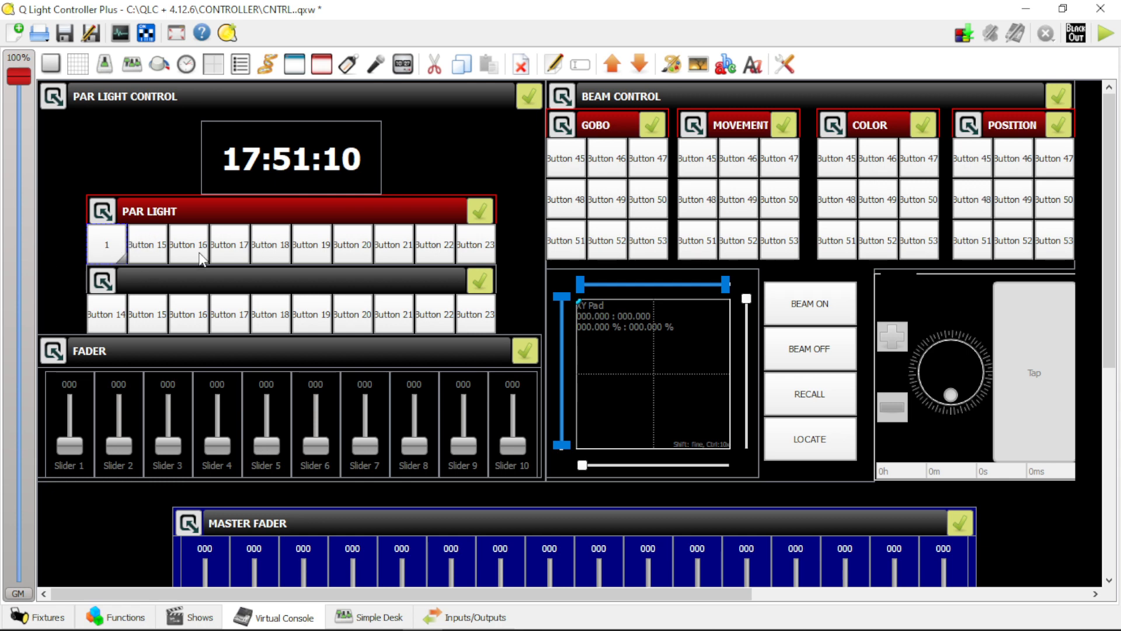
Relabel Button 15 in the PAR LIGHT frame as 2 and assign keyboard key 2 to it
double_click(157, 245)
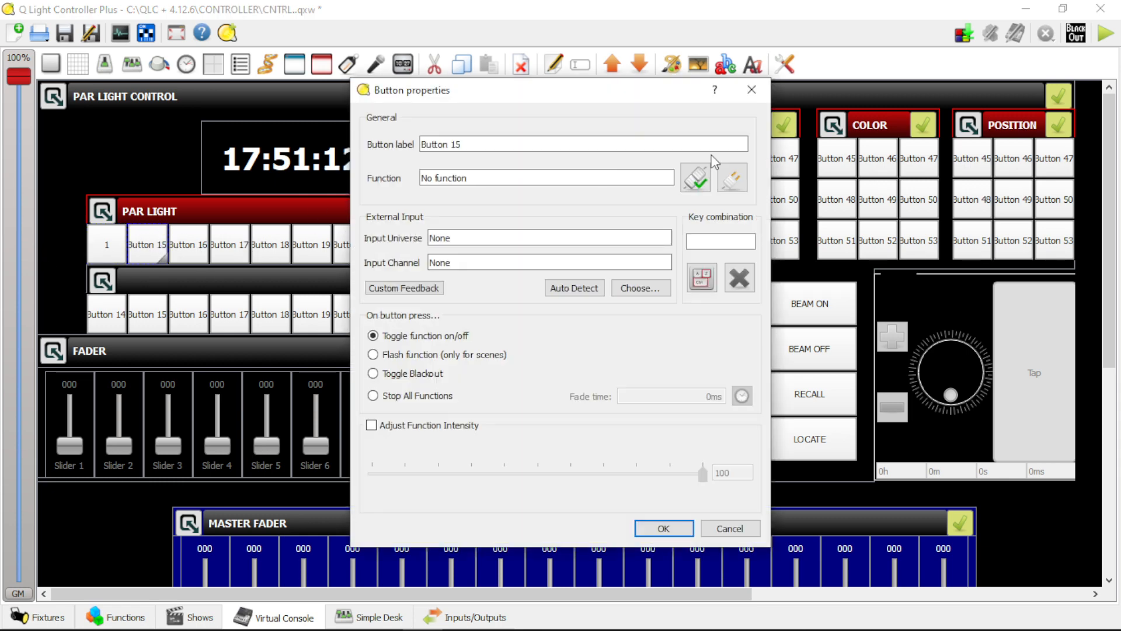
triple_click(492, 145)
text(2)
click(702, 280)
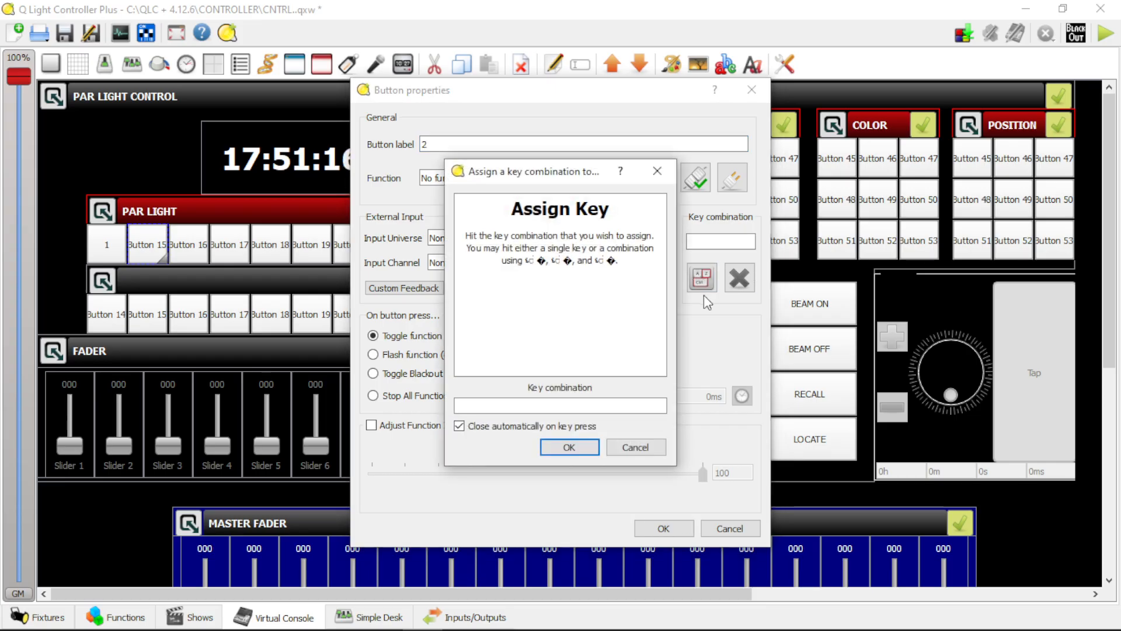
key(2)
key(Return)
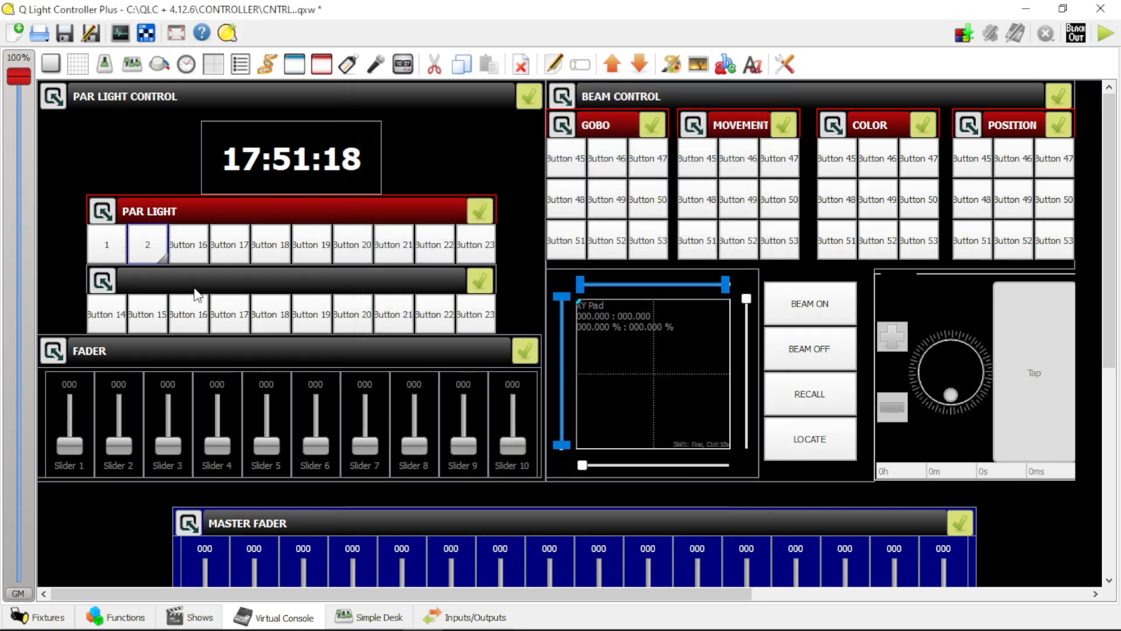
Relabel Button 16 in the PAR LIGHT frame as 3 and assign keyboard key 3 to it
double_click(191, 246)
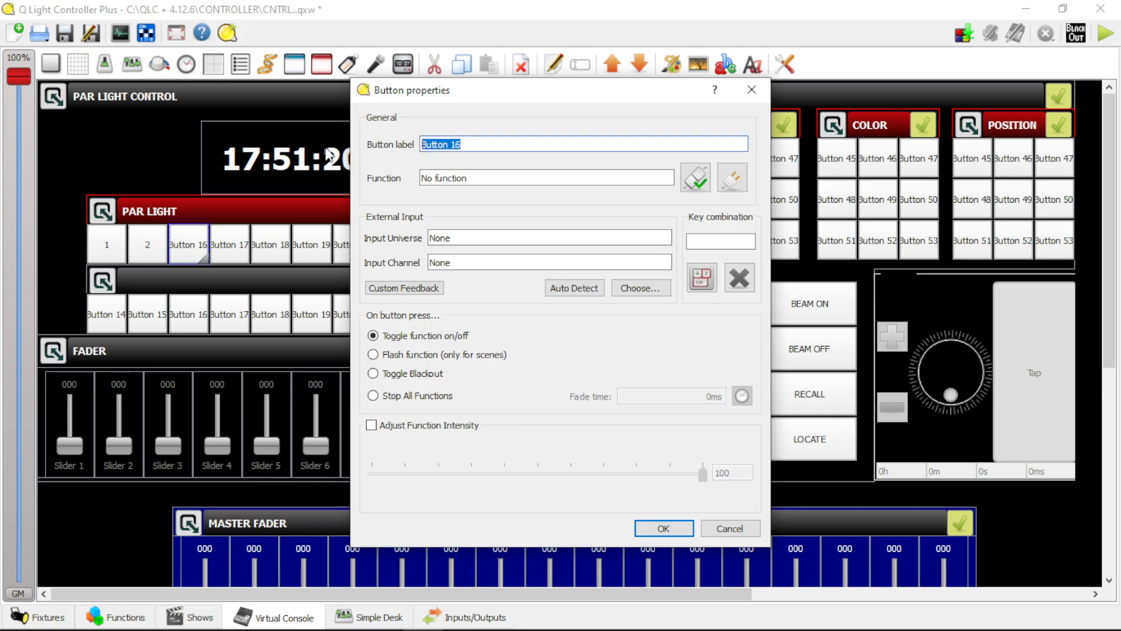
text(3)
click(703, 285)
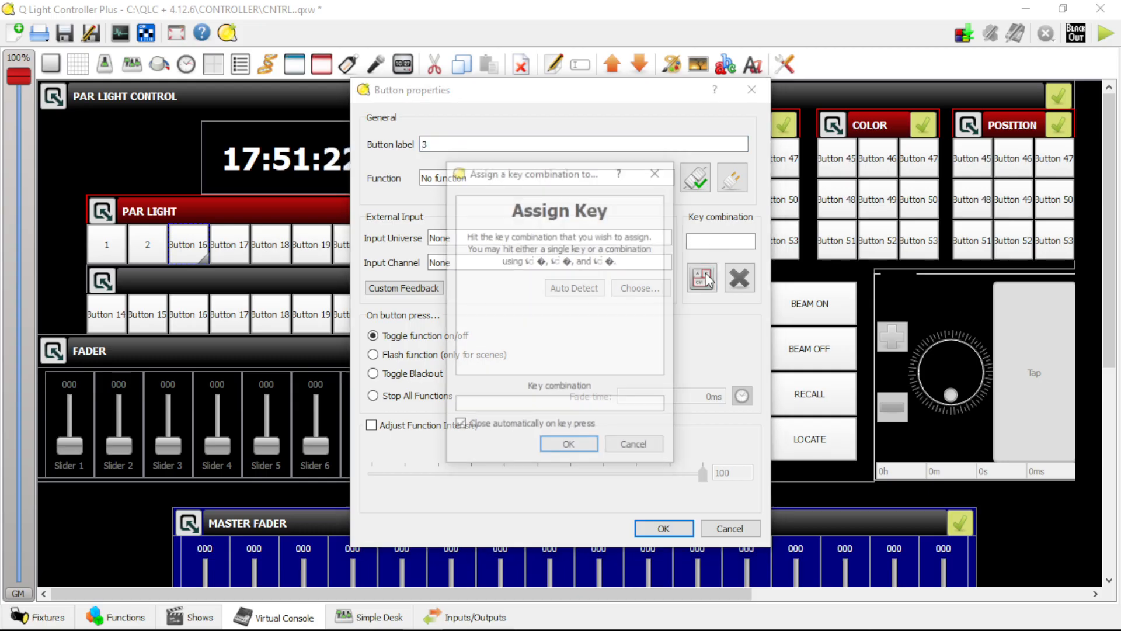
key(3)
key(Return)
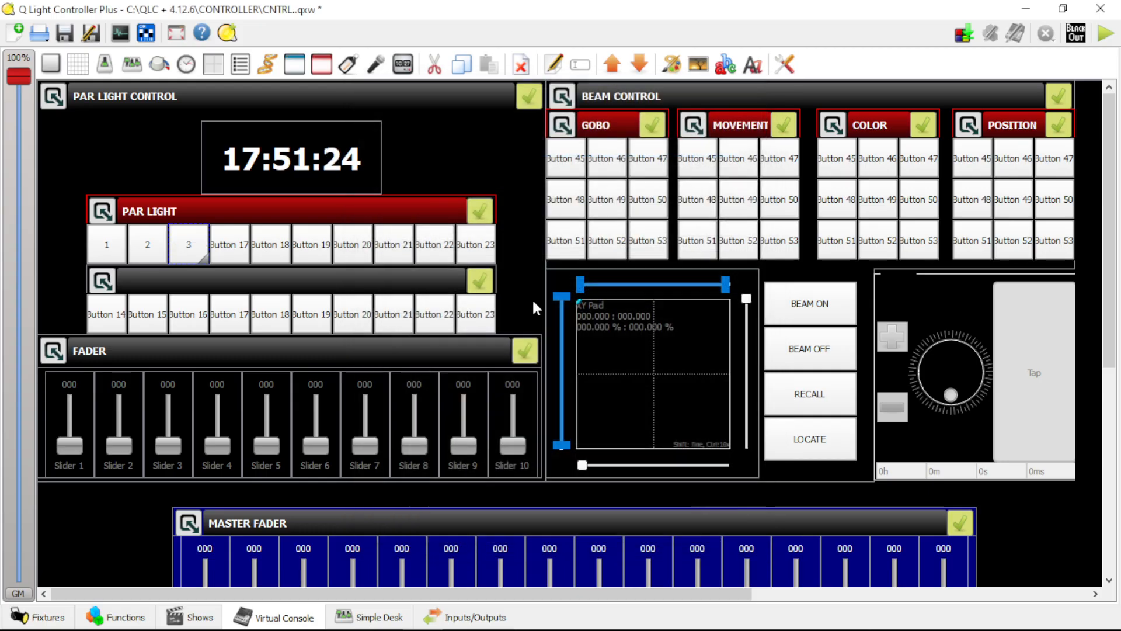
Relabel Button 17 in the PAR LIGHT frame as 4 and assign keyboard key 4 to it
double_click(221, 248)
drag(461, 144, 420, 142)
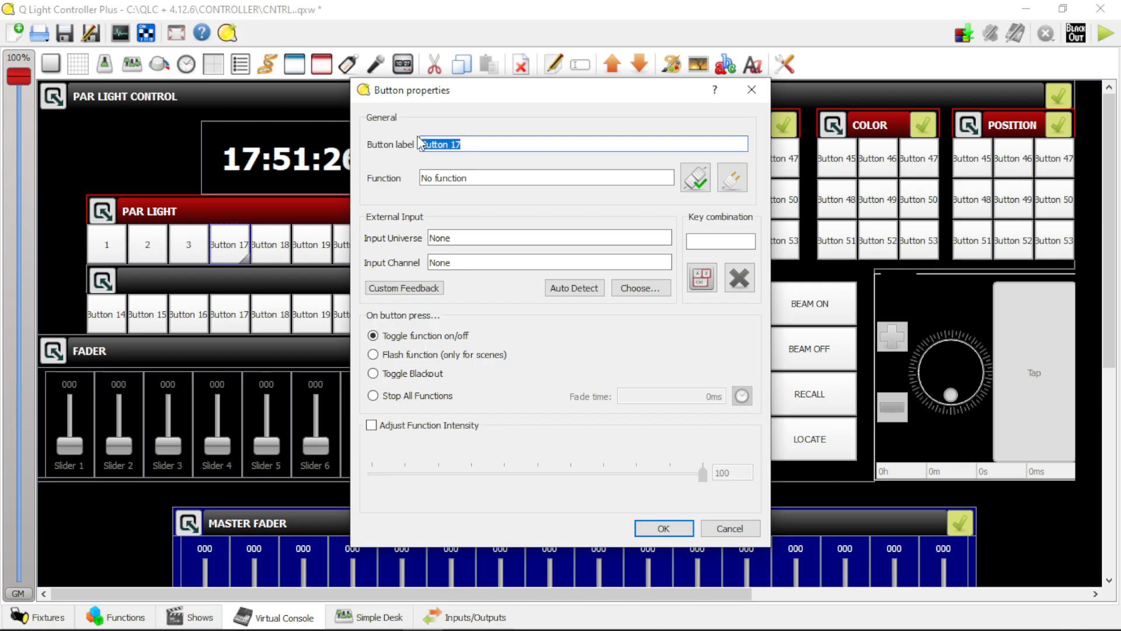
text(4)
click(702, 278)
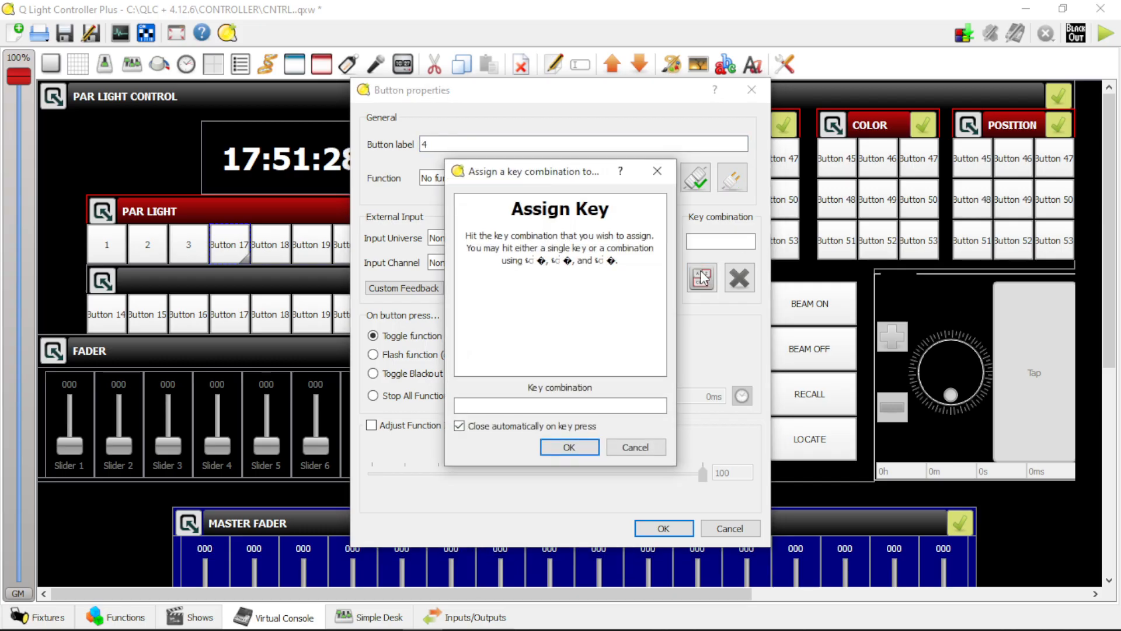
key(4)
key(Return)
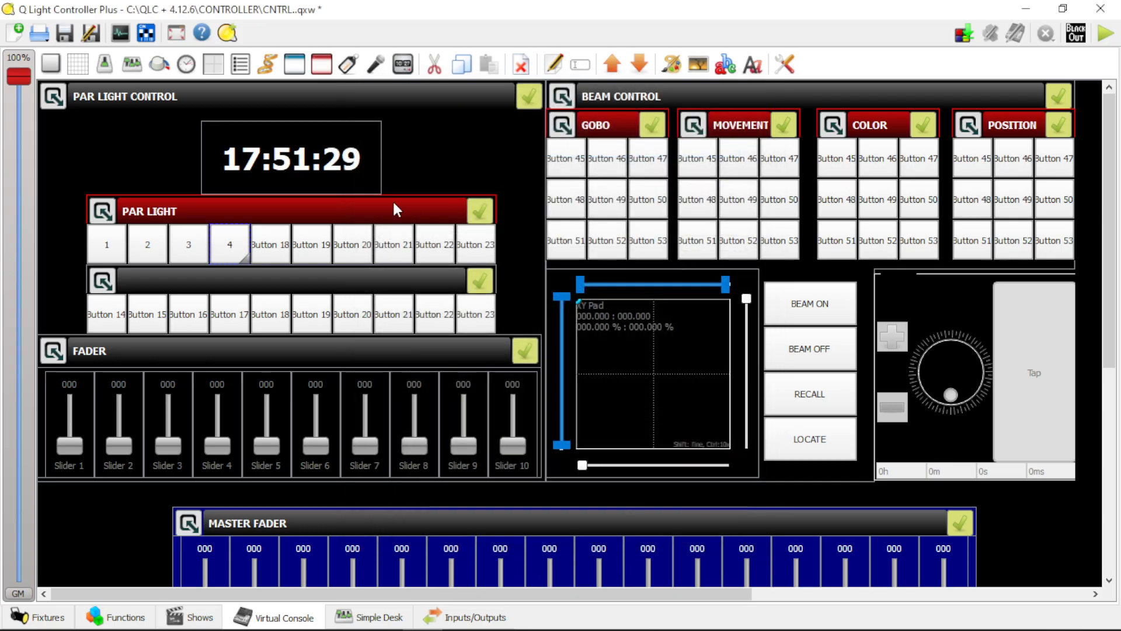
Relabel Button 18 in the PAR LIGHT frame as 5 and assign keyboard key 5 to it
double_click(270, 245)
drag(467, 144, 420, 144)
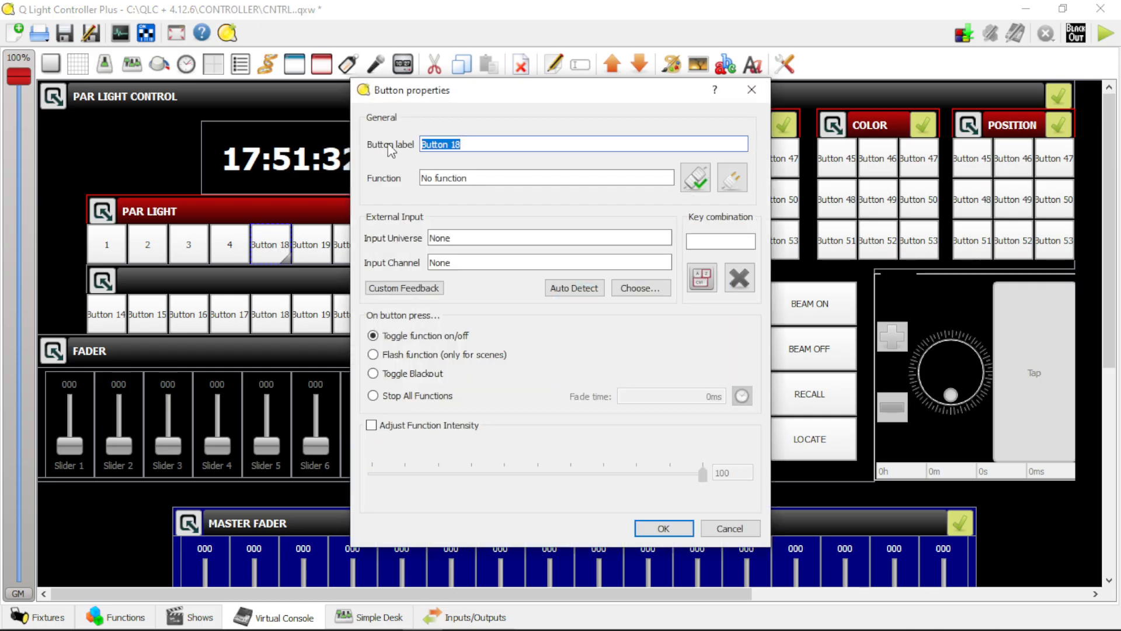
text(5)
click(702, 280)
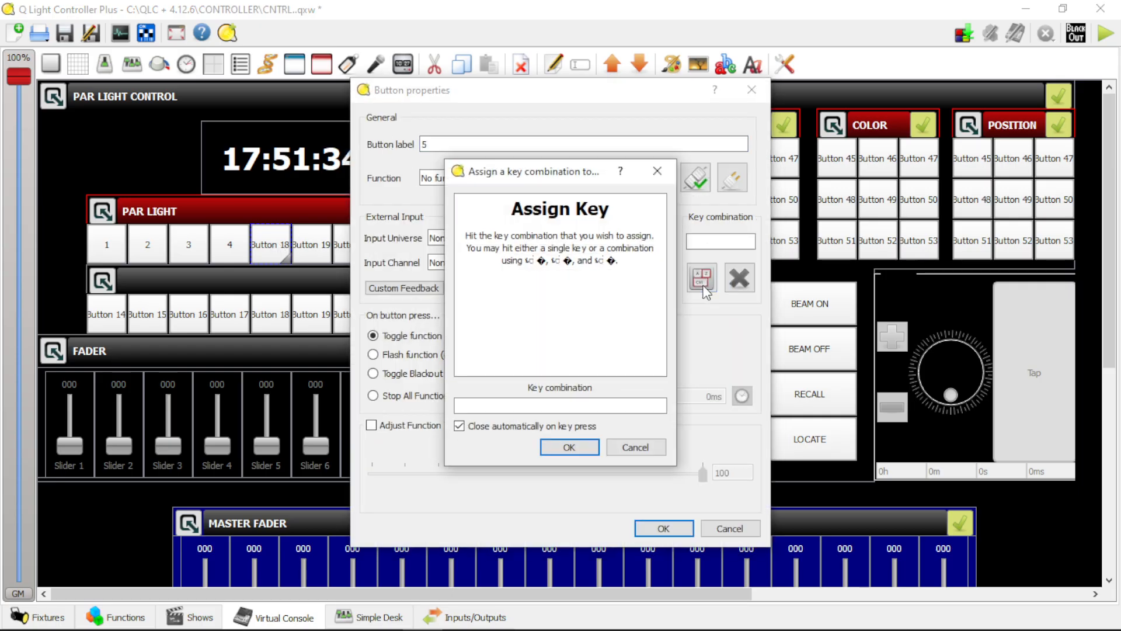
key(5)
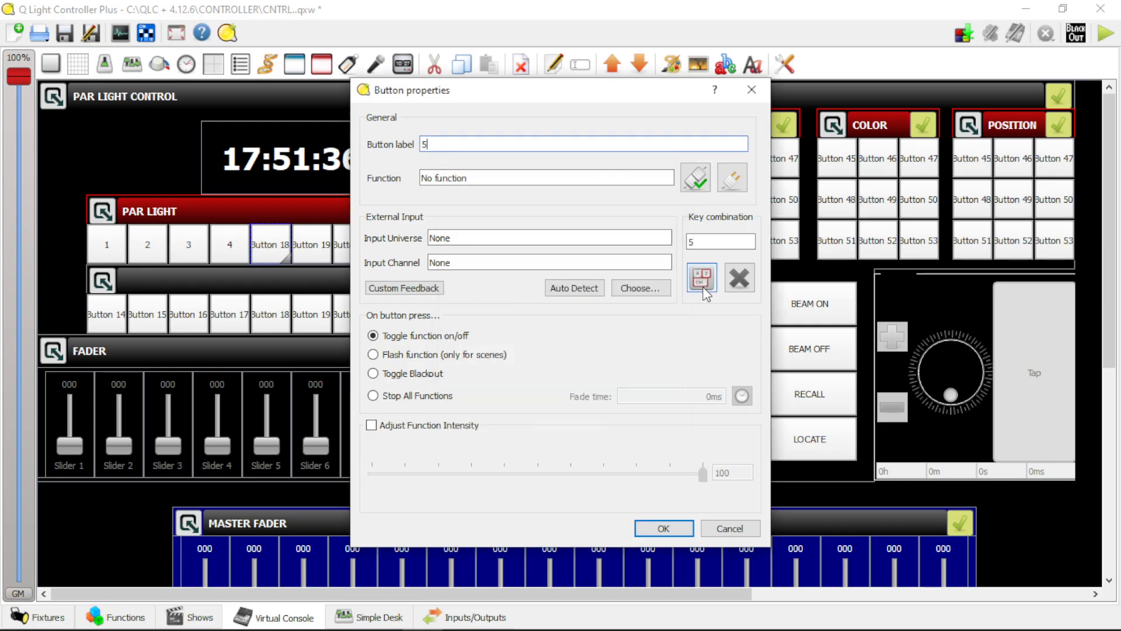
key(Return)
Relabel Button 19 in the PAR LIGHT frame as 6, assign keyboard key 6, and enable Adjust Function Intensity
double_click(330, 238)
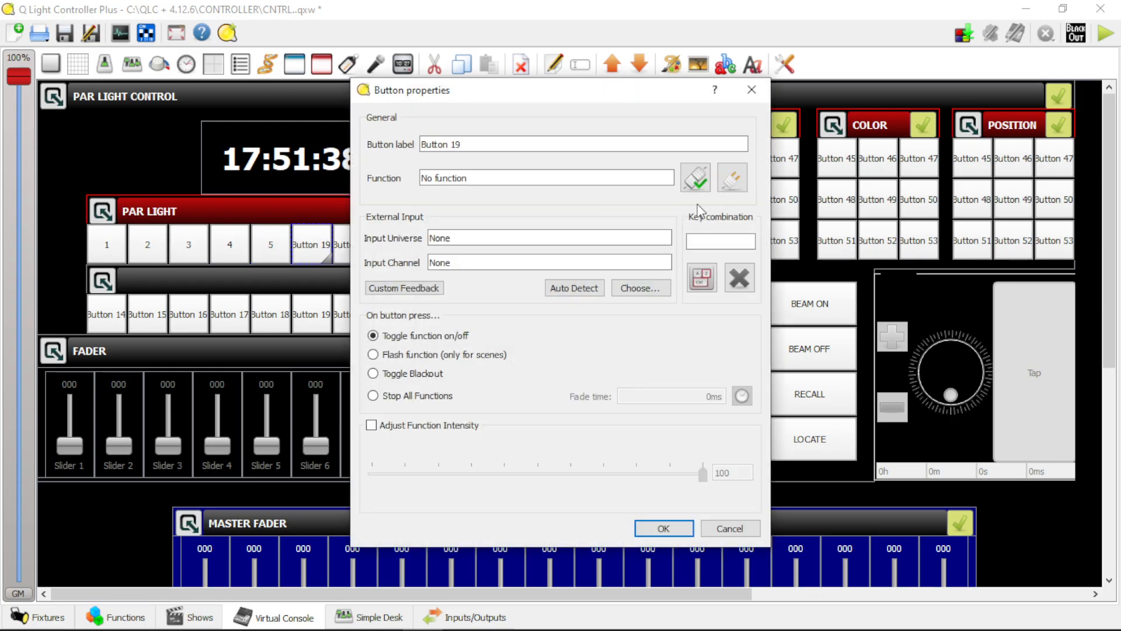
drag(501, 146, 346, 155)
text(6)
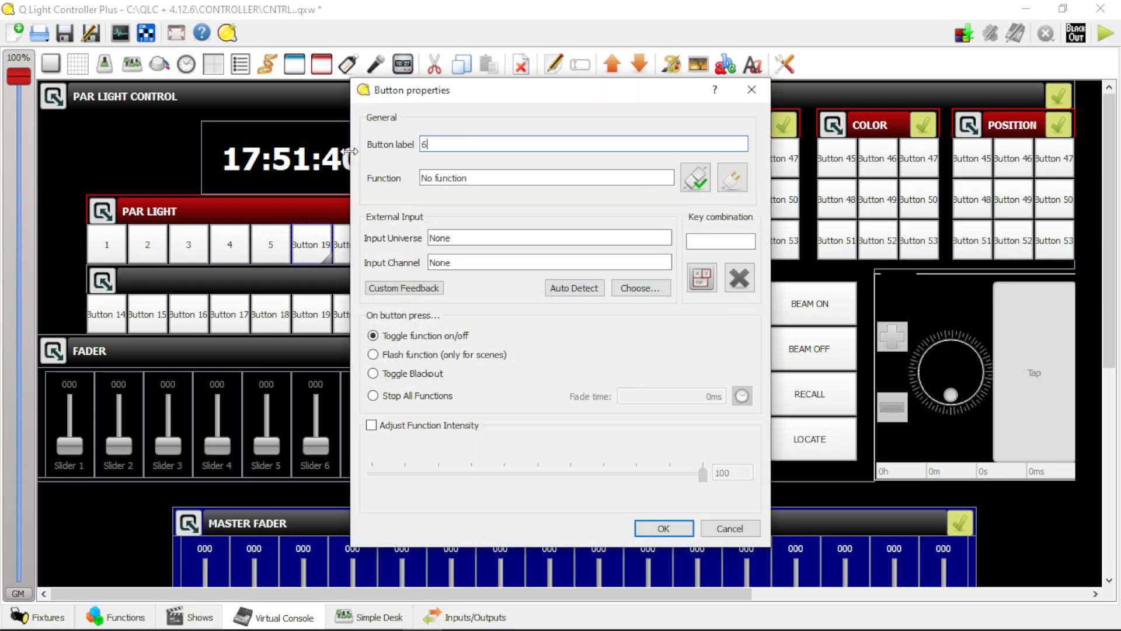
click(703, 277)
key(6)
click(403, 426)
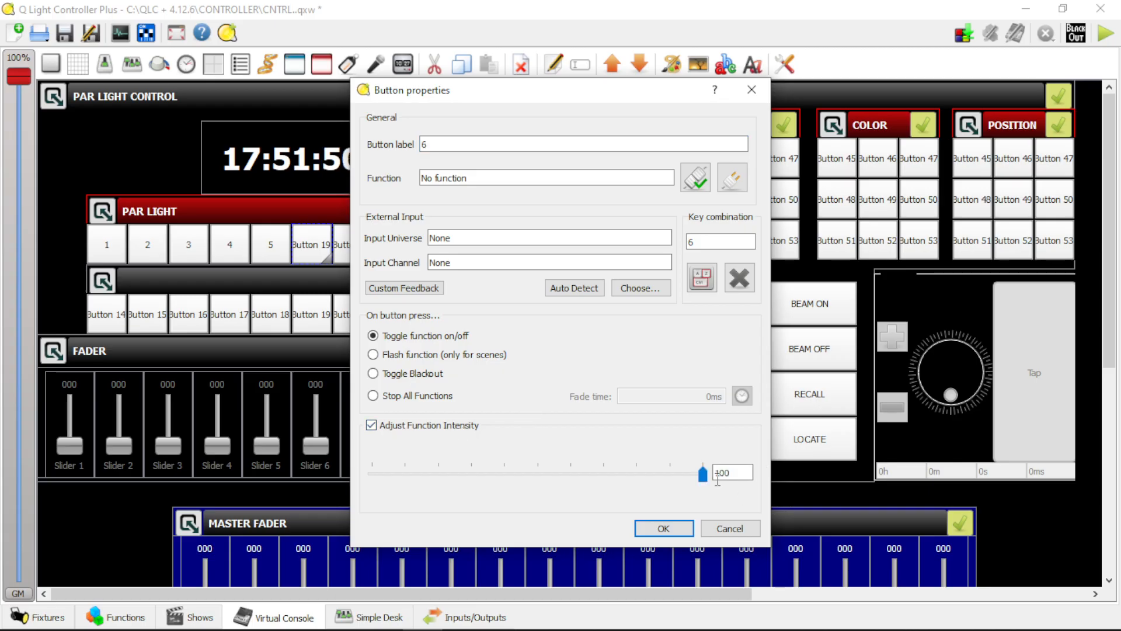
click(665, 529)
Relabel Button 20 in the PAR LIGHT frame as 7 and assign keyboard key 7 to it
double_click(343, 248)
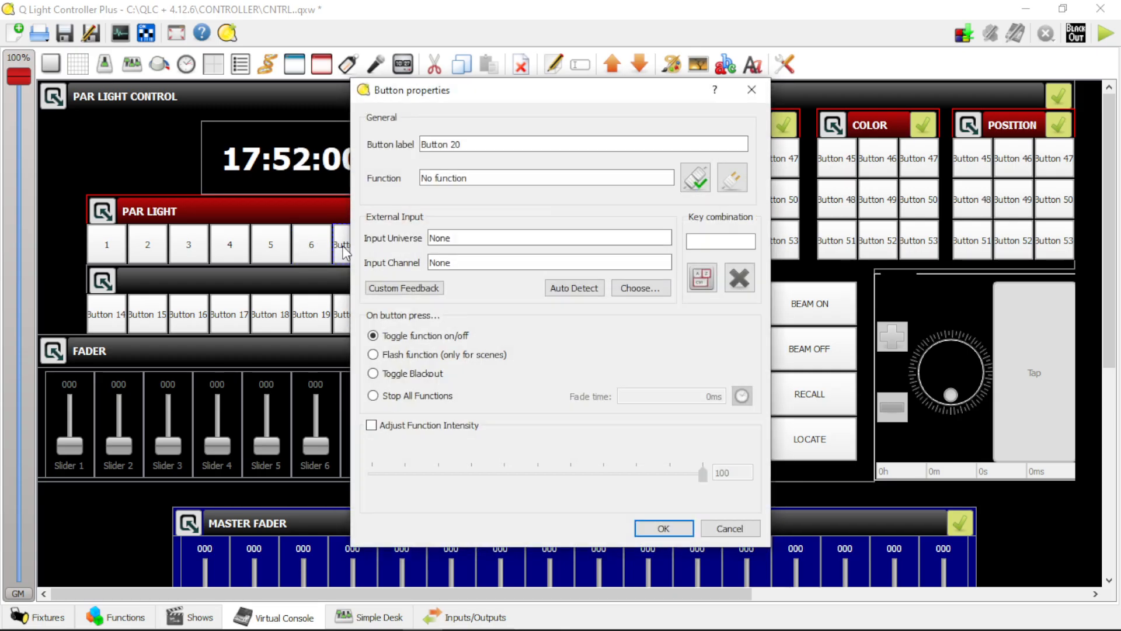
triple_click(523, 139)
text(7)
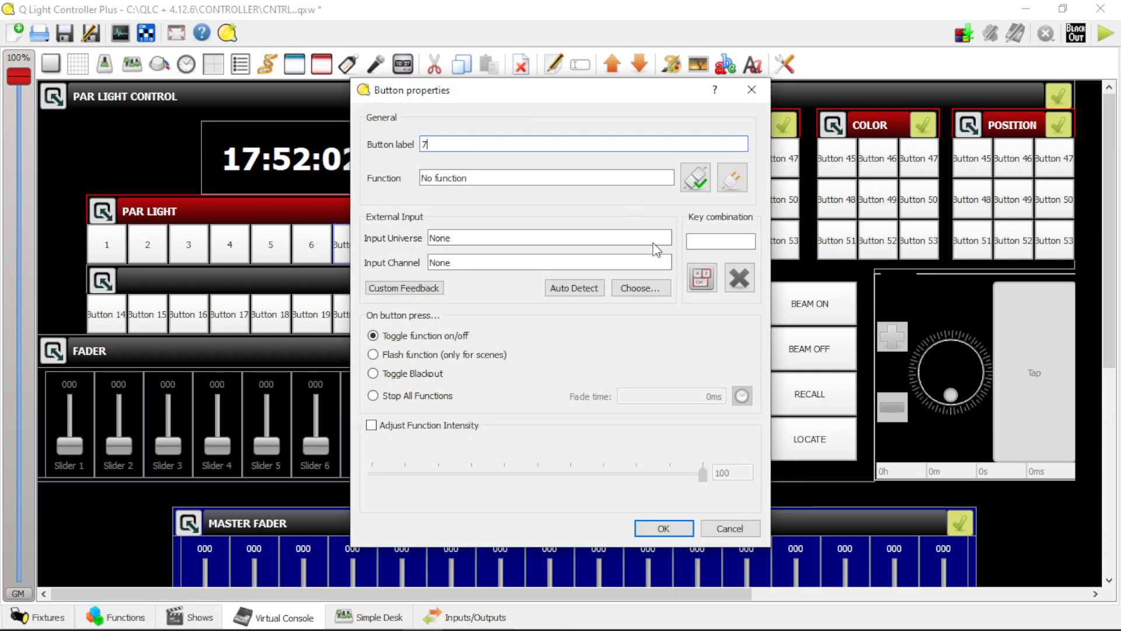
click(690, 281)
key(7)
key(Return)
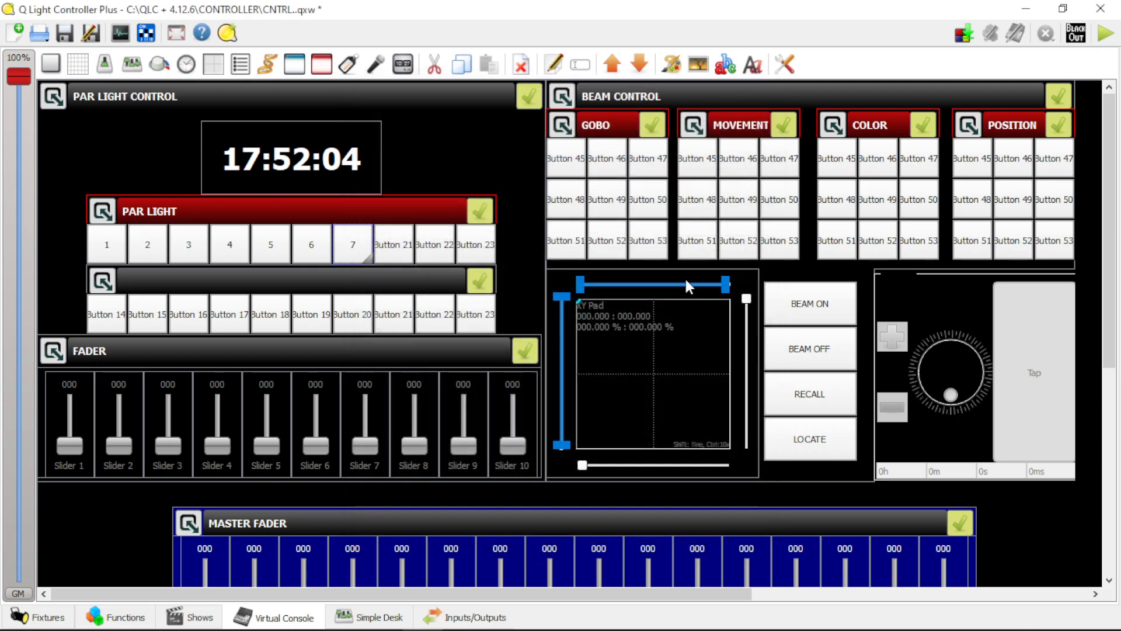
Relabel Button 21 in the PAR LIGHT frame as 8 and assign keyboard key 8 to it
double_click(400, 255)
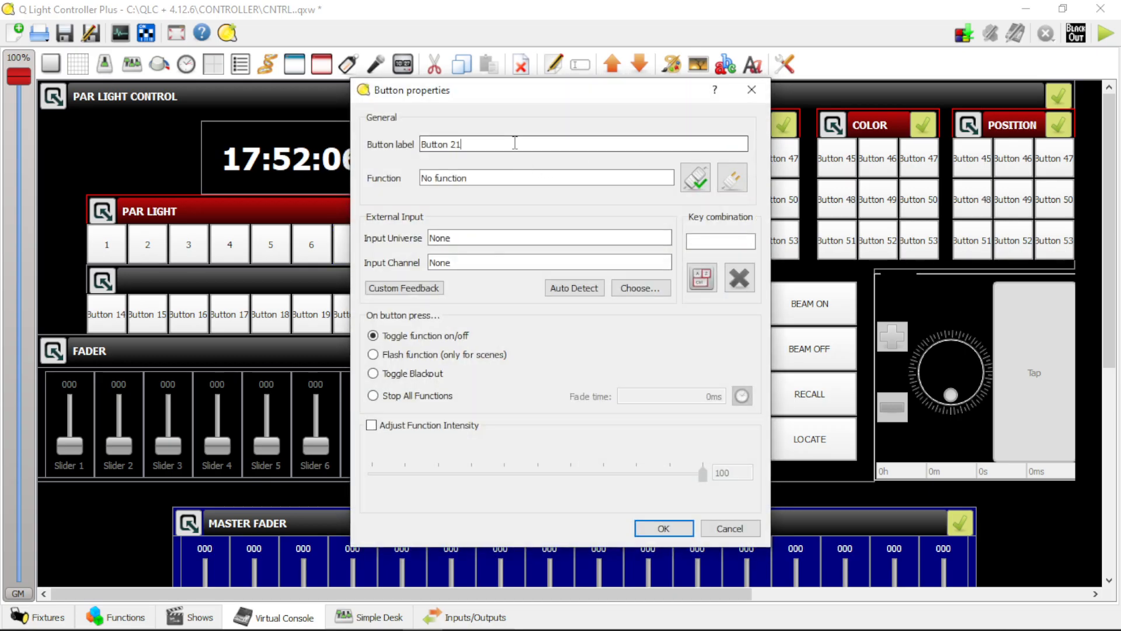
triple_click(490, 144)
drag(546, 95, 698, 88)
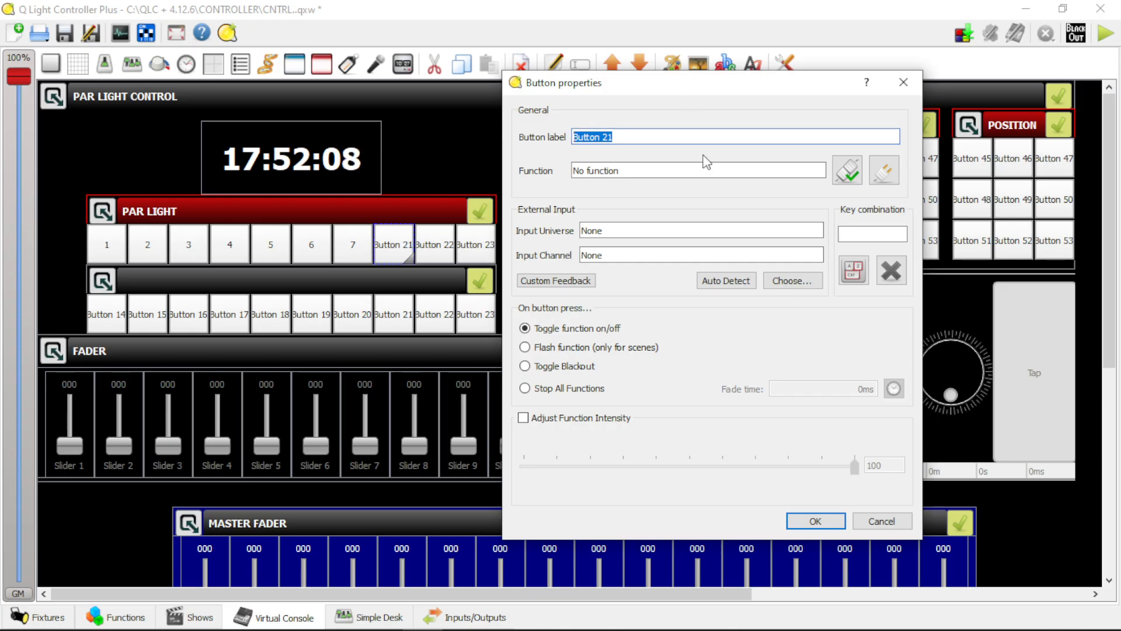
text(8)
click(854, 272)
key(8)
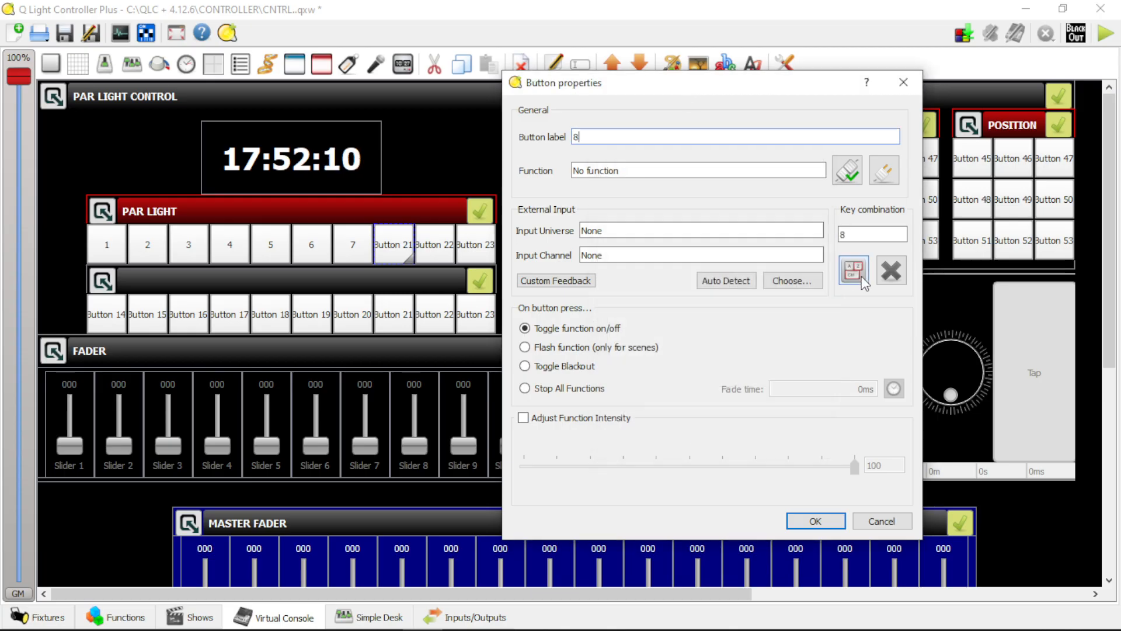
key(Return)
Relabel Button 22 in the PAR LIGHT frame as 9 and assign keyboard key 9 to it
double_click(435, 244)
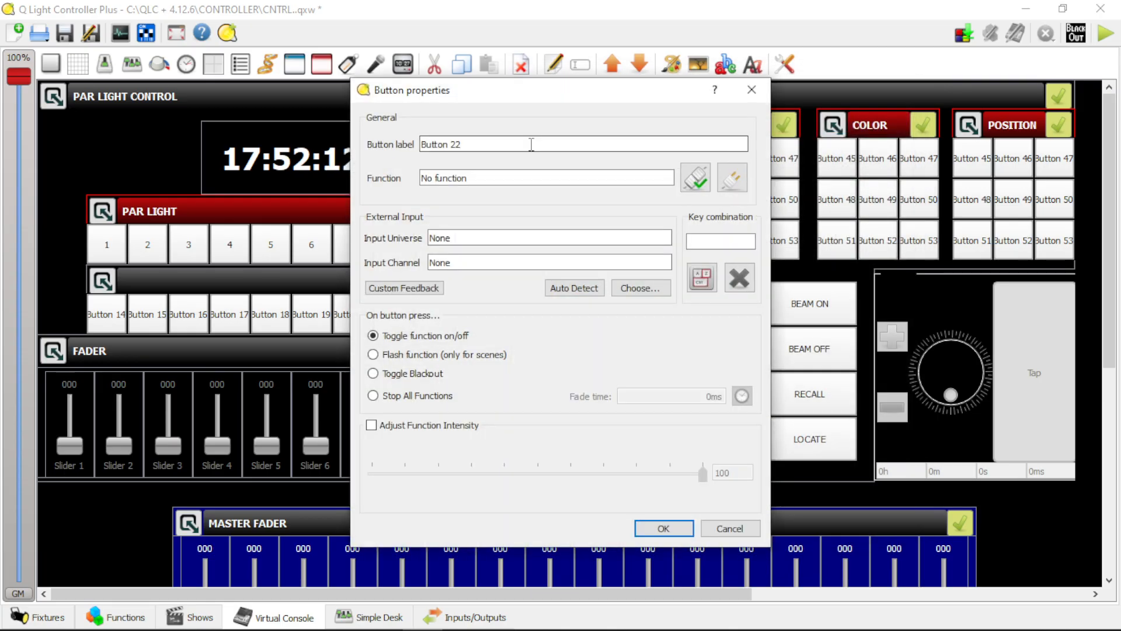
triple_click(533, 144)
text(9)
click(702, 278)
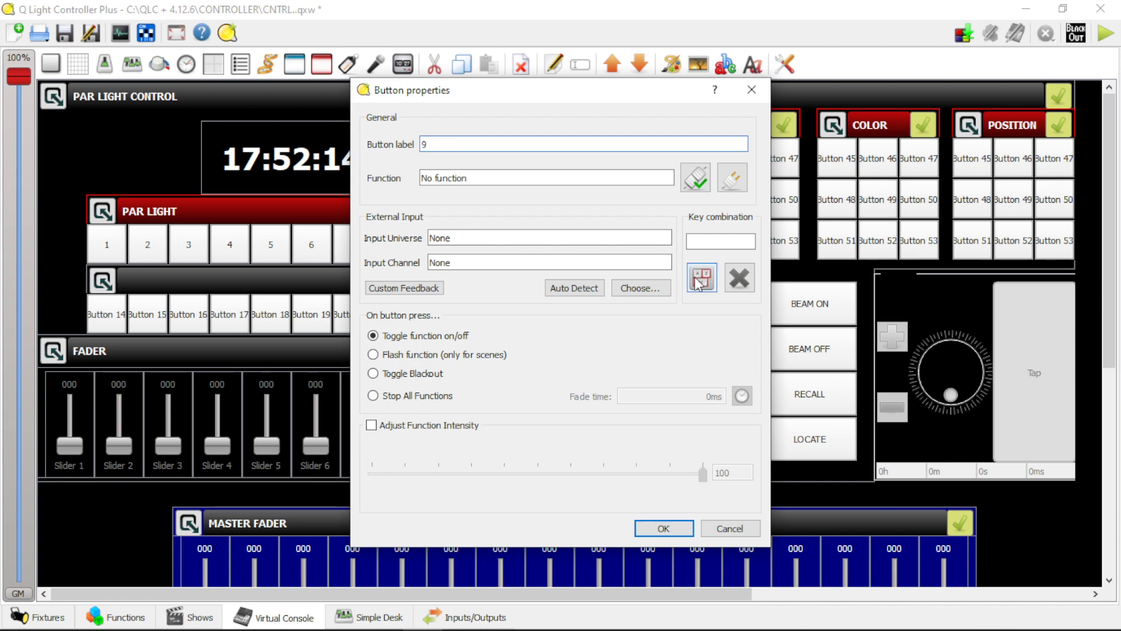
key(9)
key(Return)
Relabel Button 23 in the PAR LIGHT frame as 10 and assign keyboard key 0 to it
double_click(475, 245)
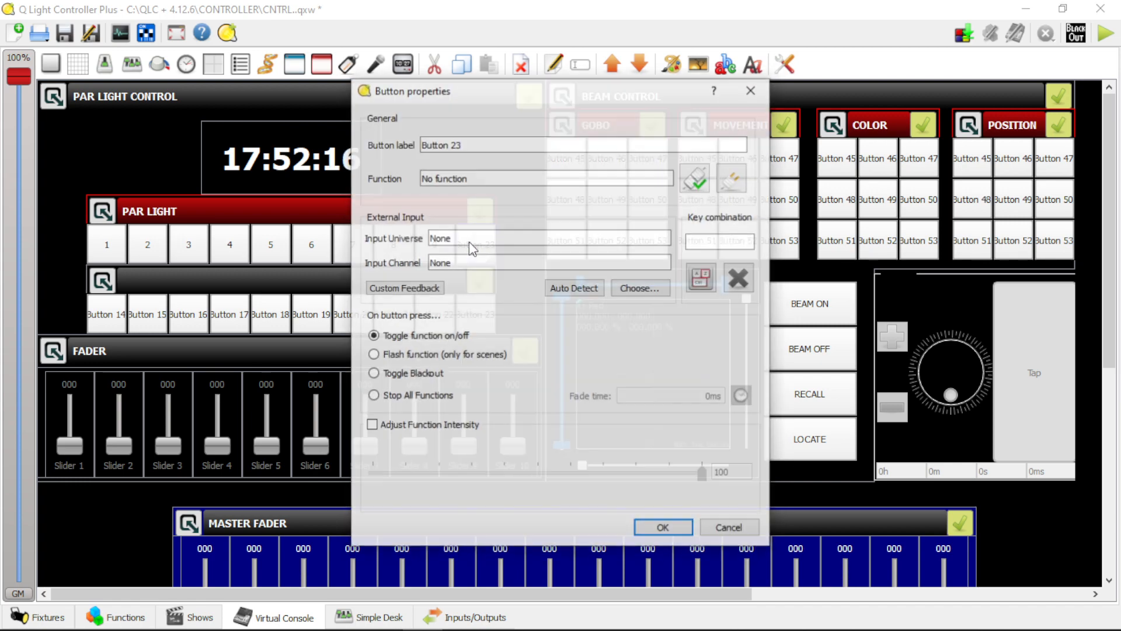
drag(464, 145, 313, 154)
text(10)
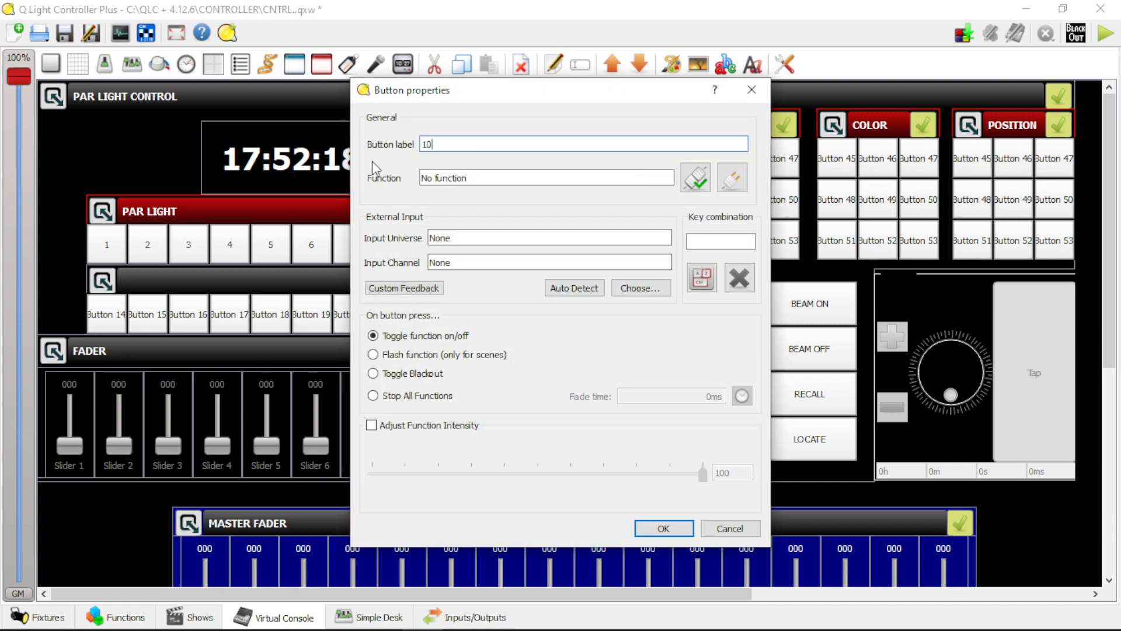
click(703, 278)
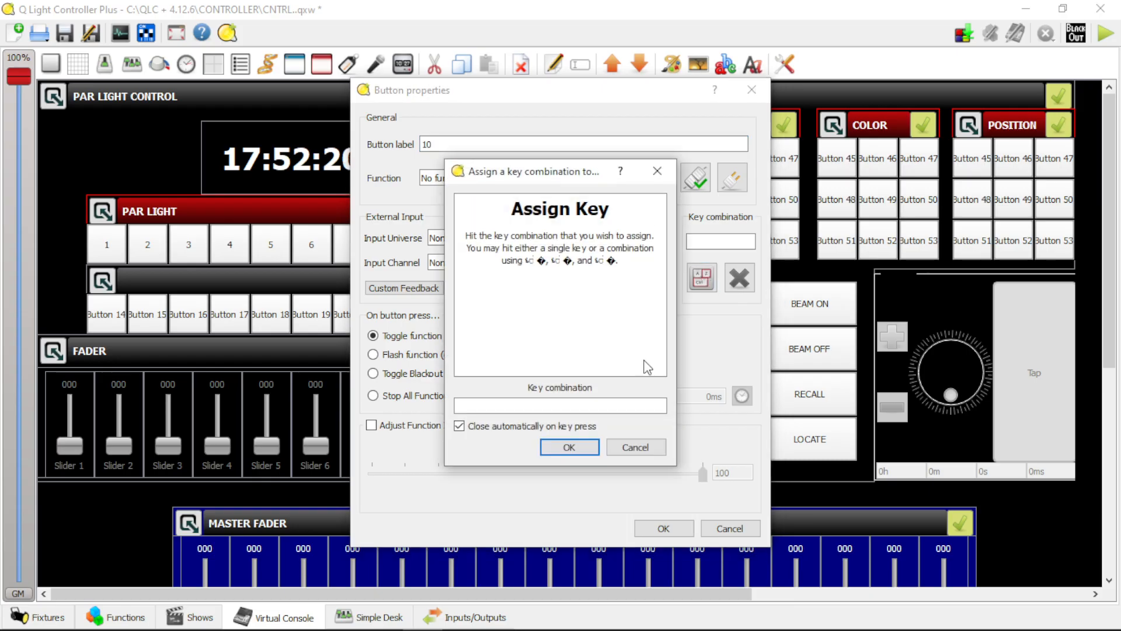
key(0)
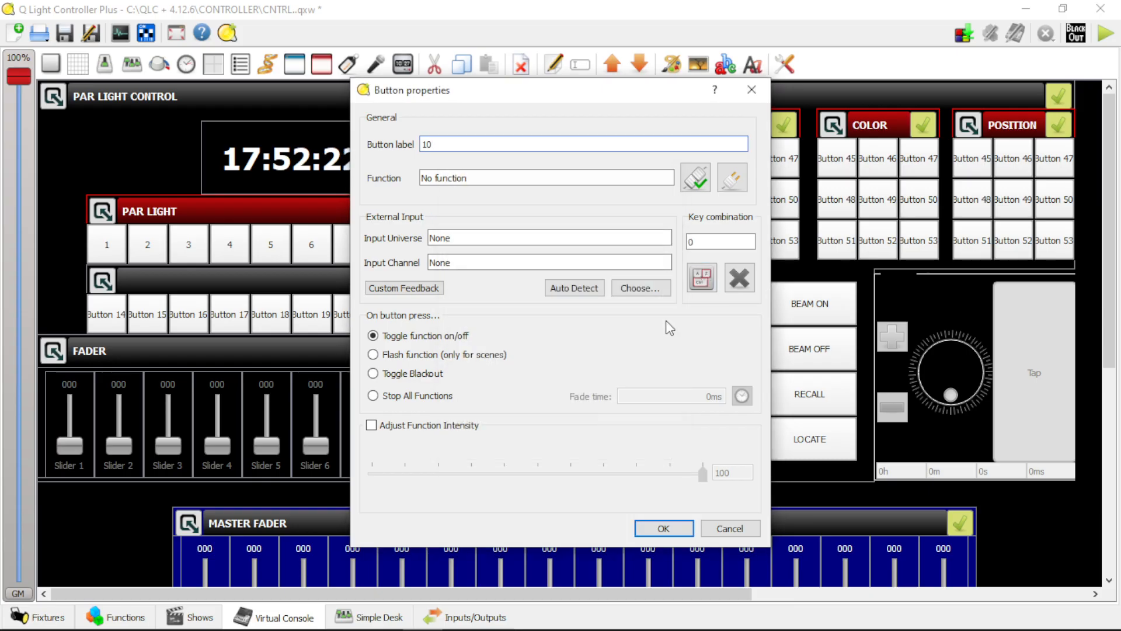
key(Return)
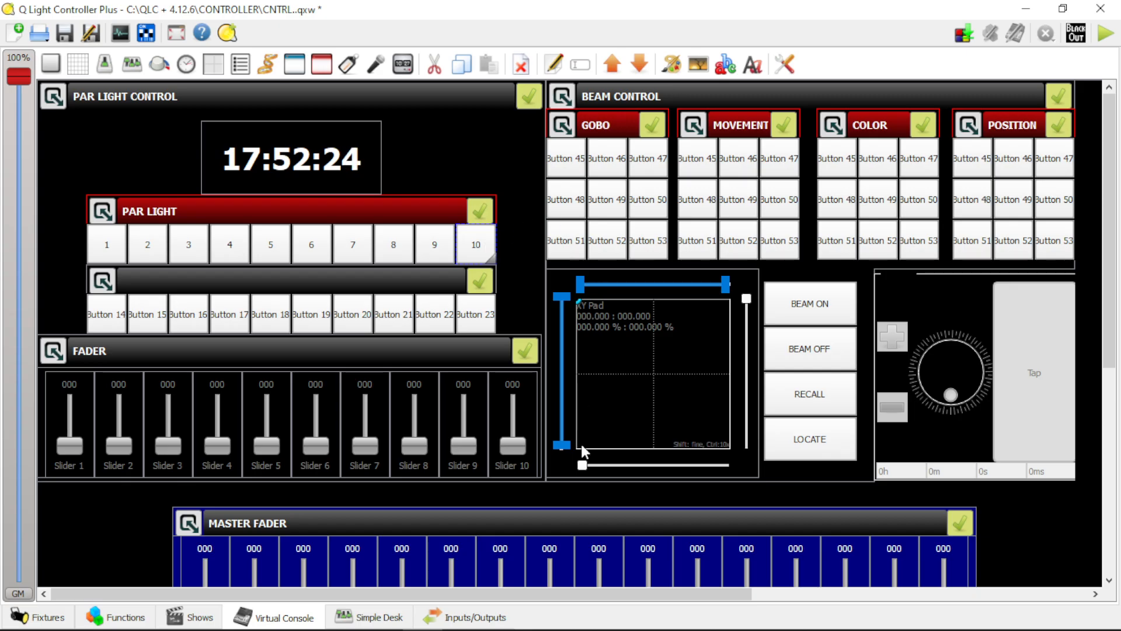
Relabel Button 14 in the untitled frame below PAR LIGHT as Q and assign keyboard key Q to it
drag(1112, 275, 1112, 321)
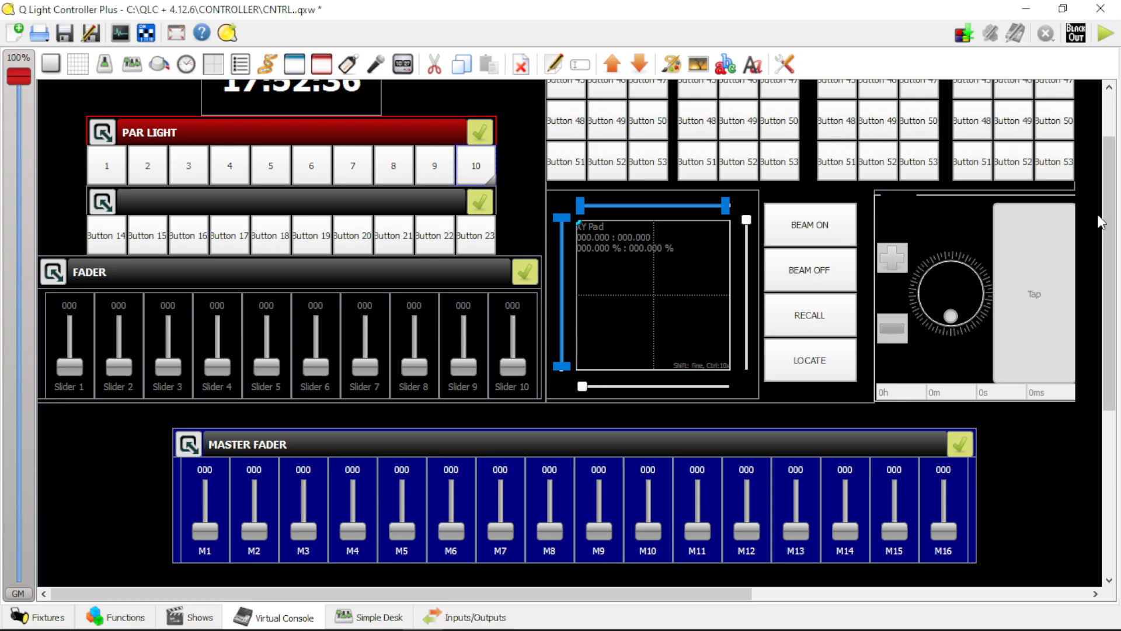
scroll(1116, 234, up, 2)
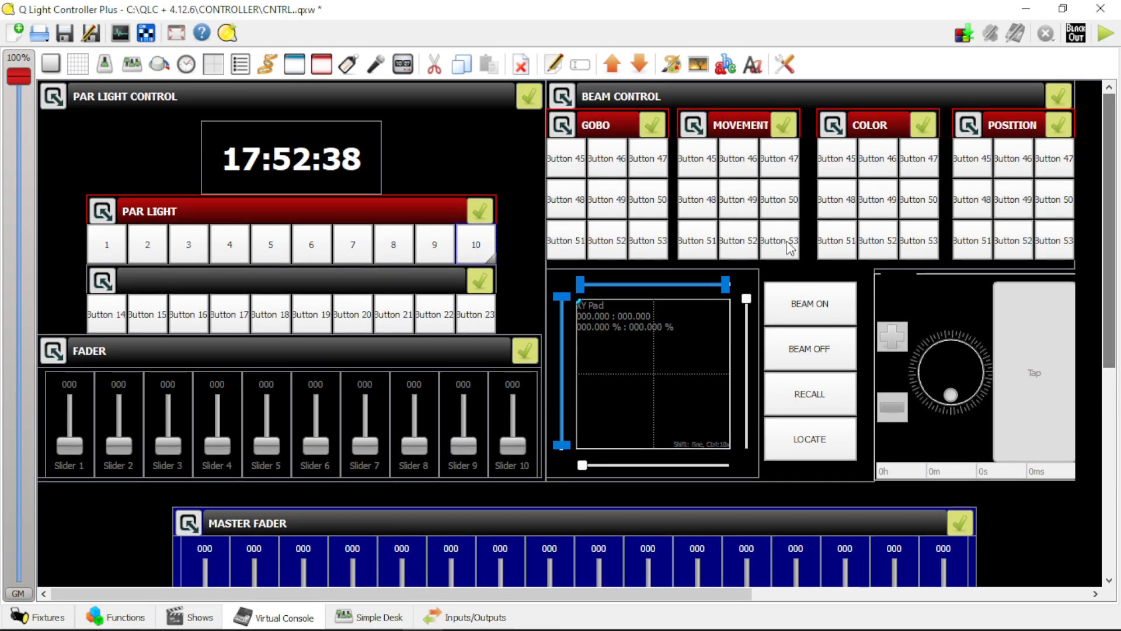
double_click(113, 320)
drag(476, 145, 416, 146)
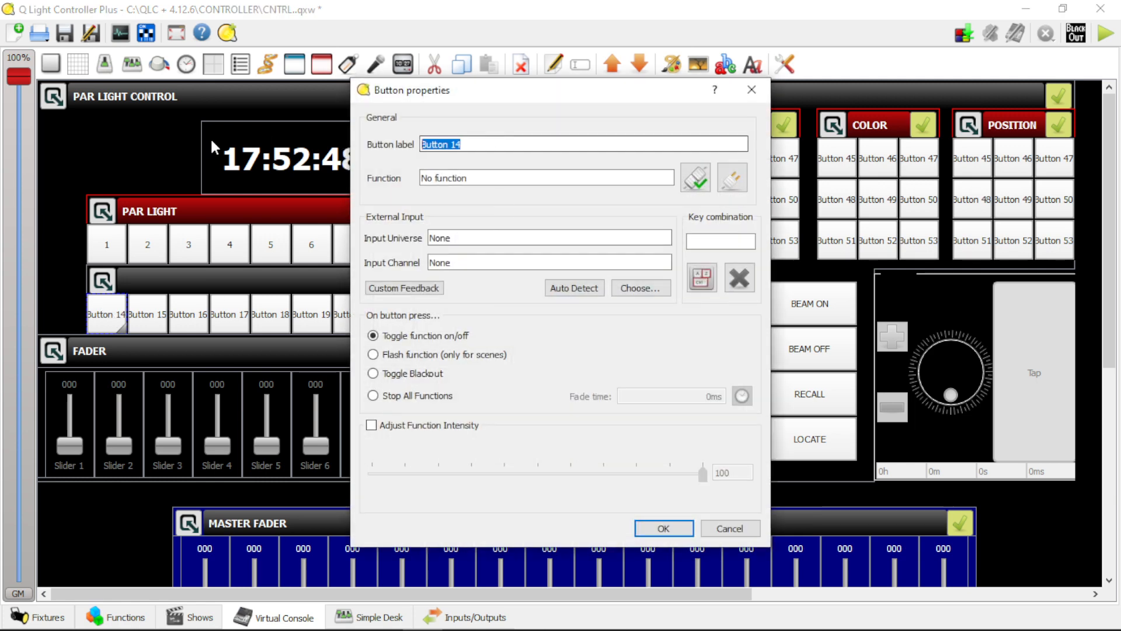
text(Q)
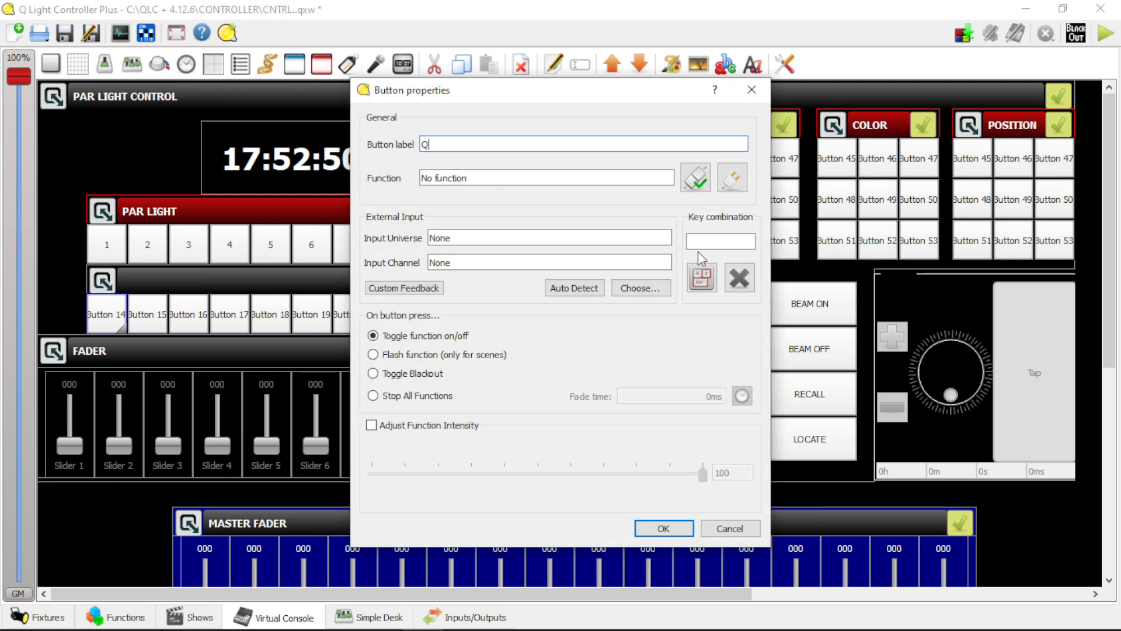
click(709, 283)
key(q)
key(Return)
Relabel Button 15 in the untitled frame below PAR LIGHT as W and assign keyboard key W to it
double_click(143, 321)
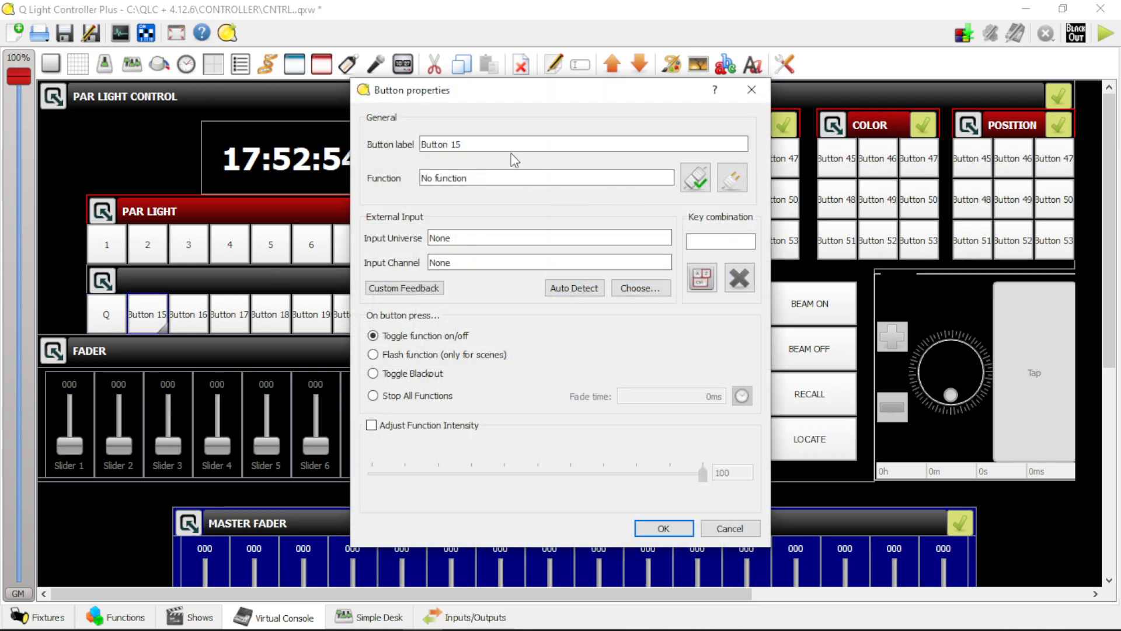
drag(511, 146, 357, 151)
text(W)
click(703, 280)
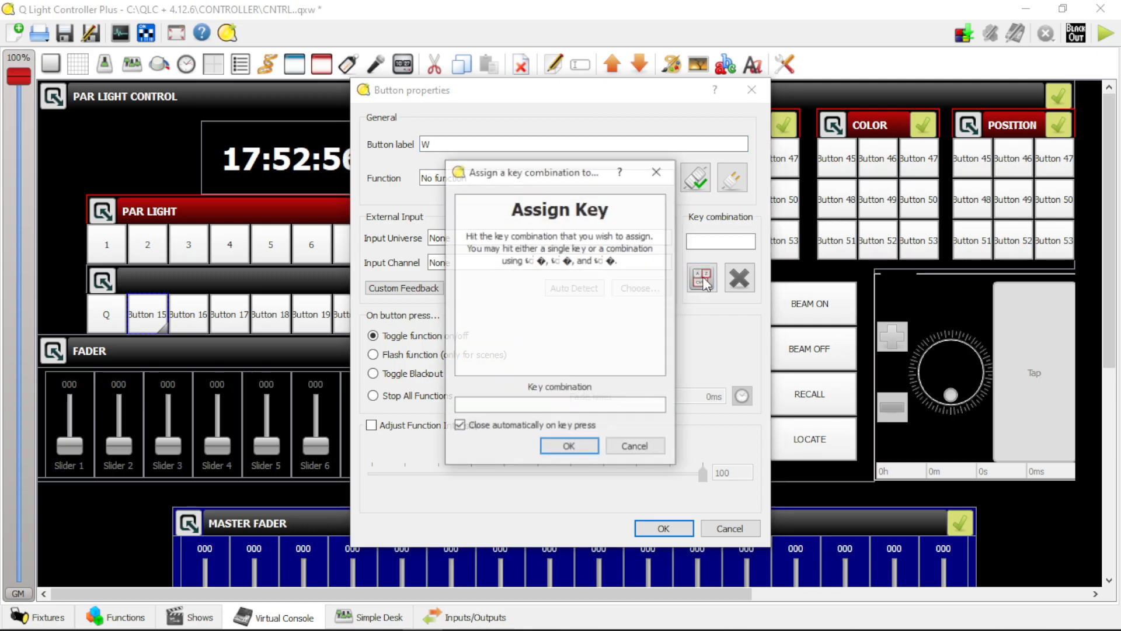
key(w)
key(Return)
key(Return)
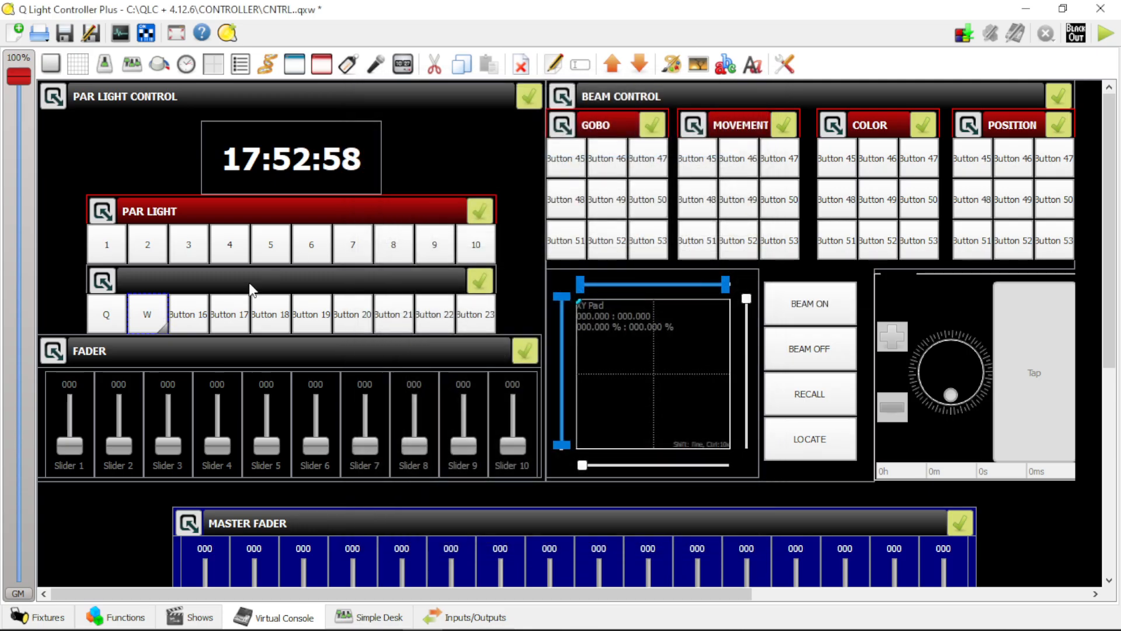
Relabel Button 16 in the untitled frame below PAR LIGHT as E and assign keyboard key E to it
double_click(208, 312)
drag(513, 145, 374, 147)
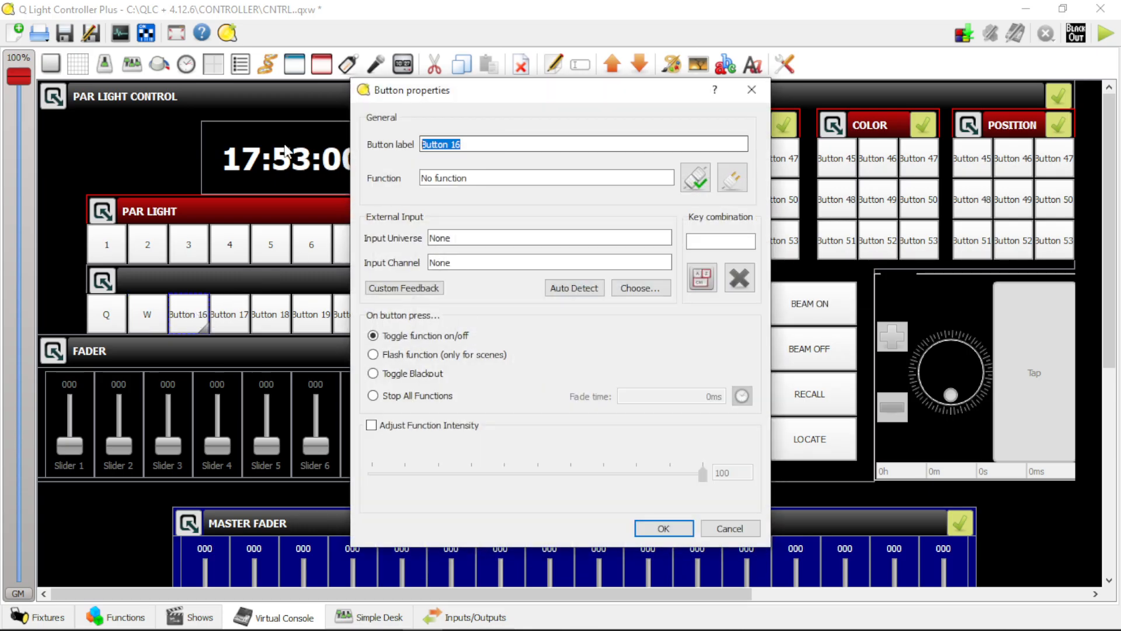
text(E)
click(709, 286)
key(e)
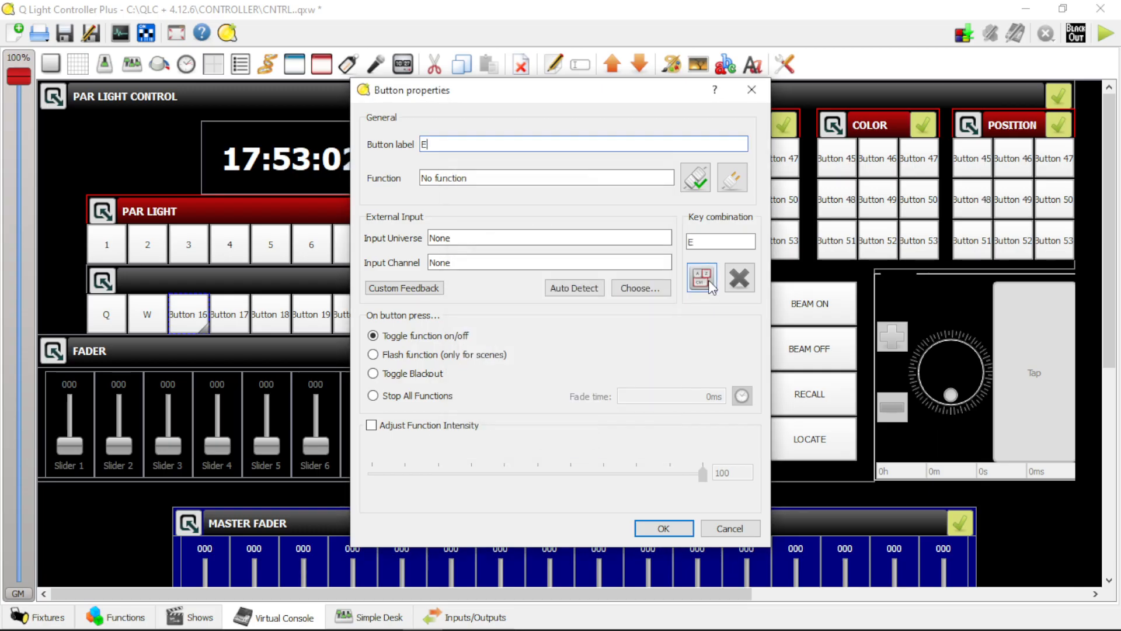
Relabel Button 17 in the untitled frame below PAR LIGHT as R and assign keyboard key R to it
double_click(231, 314)
text(R)
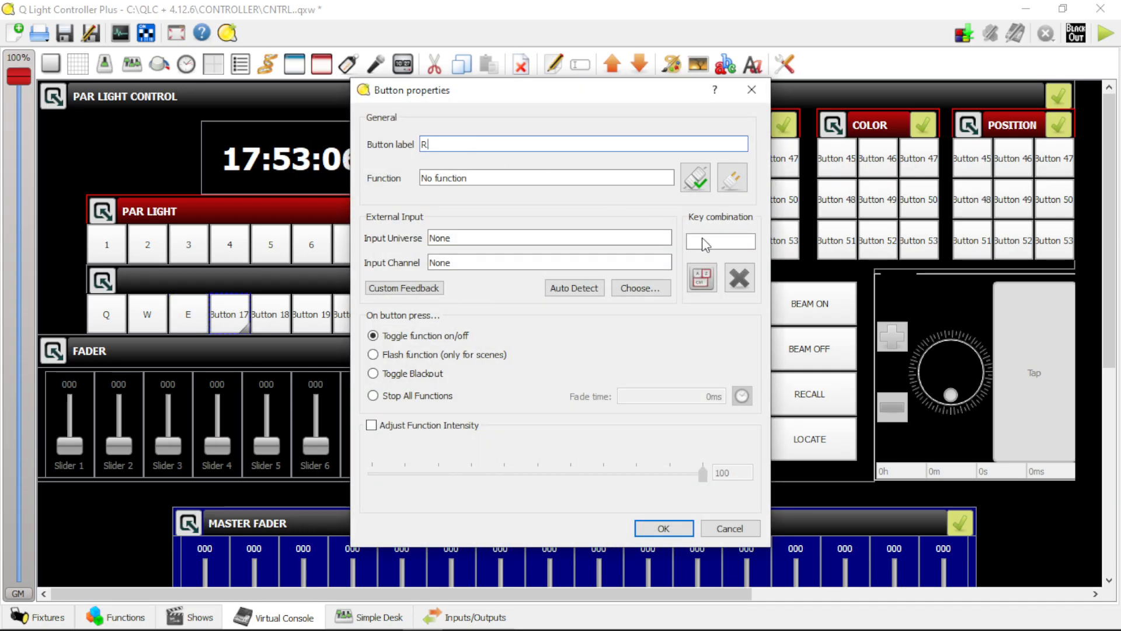
click(704, 278)
key(r)
key(Return)
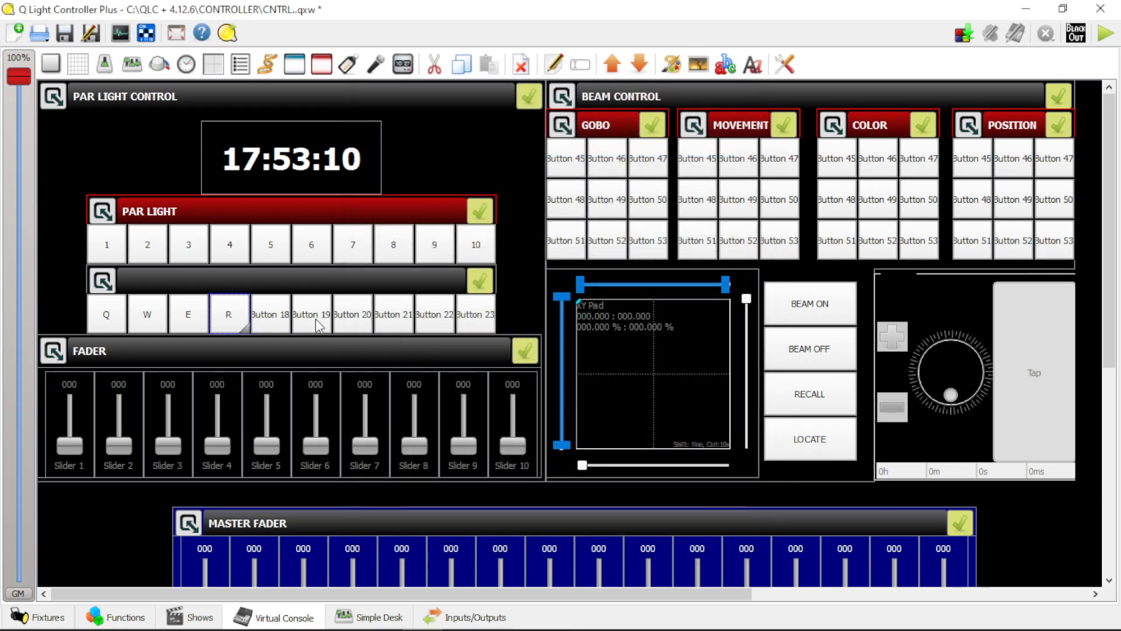
Relabel Button 18 in the untitled frame below PAR LIGHT as T and assign keyboard key T to it
double_click(268, 315)
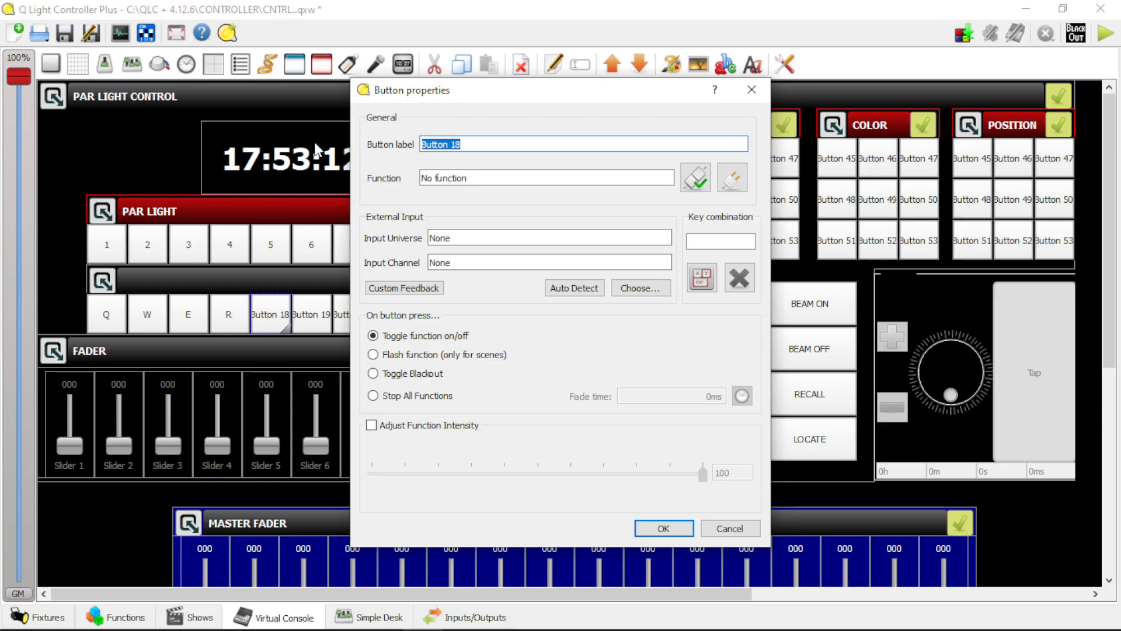
text(T)
click(701, 278)
key(t)
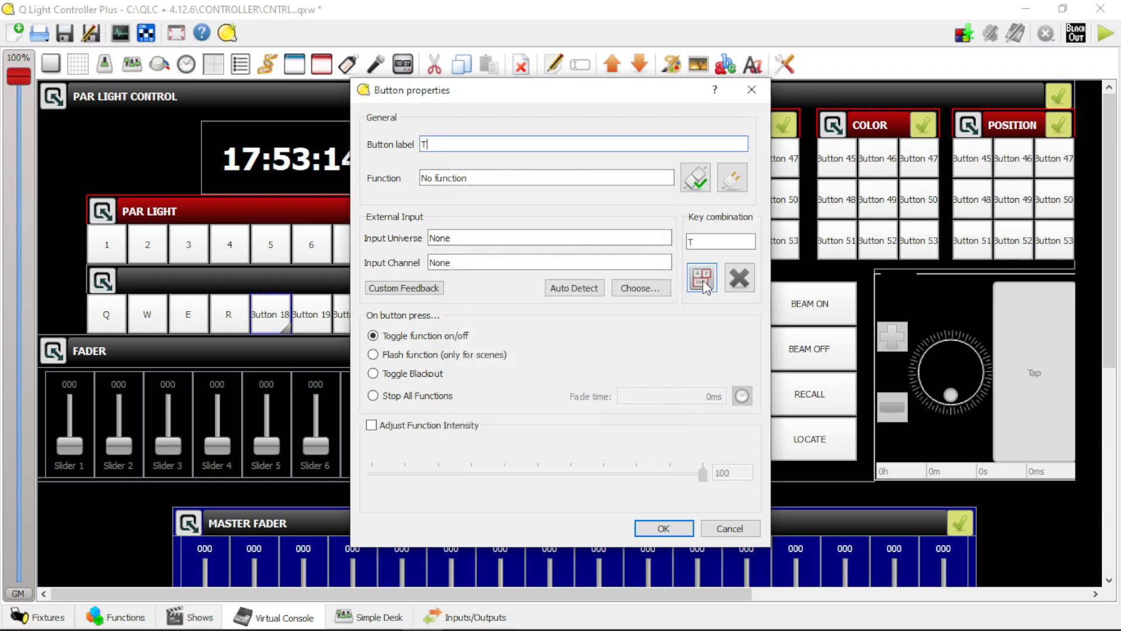
key(Return)
Relabel Button 19 in the untitled frame below PAR LIGHT as Y and assign keyboard key Y to it
double_click(312, 316)
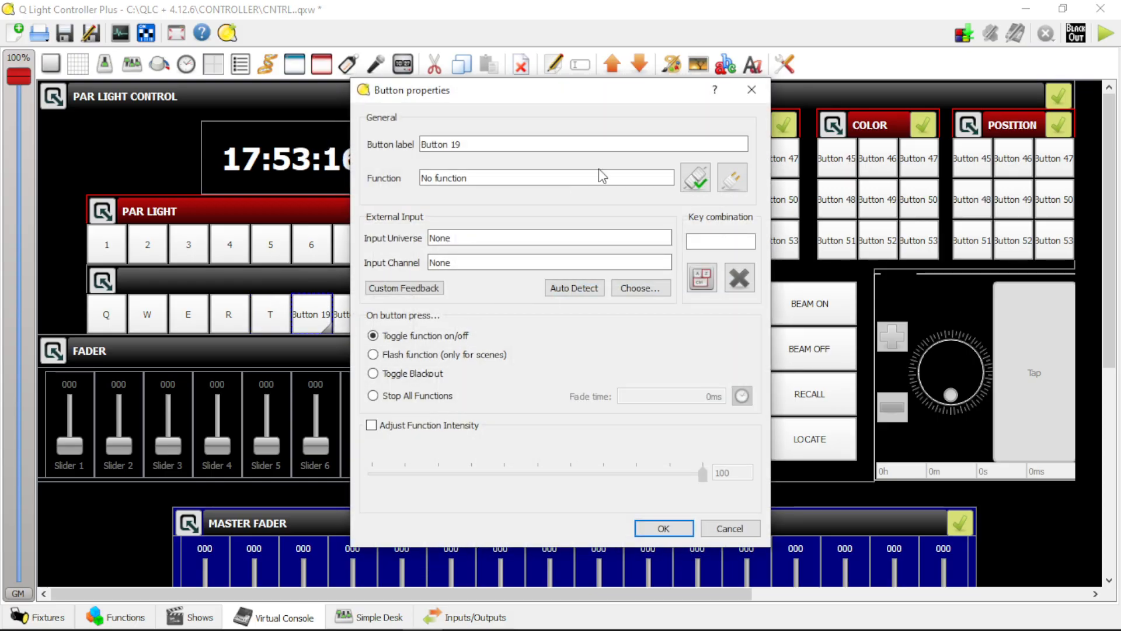
text(Y)
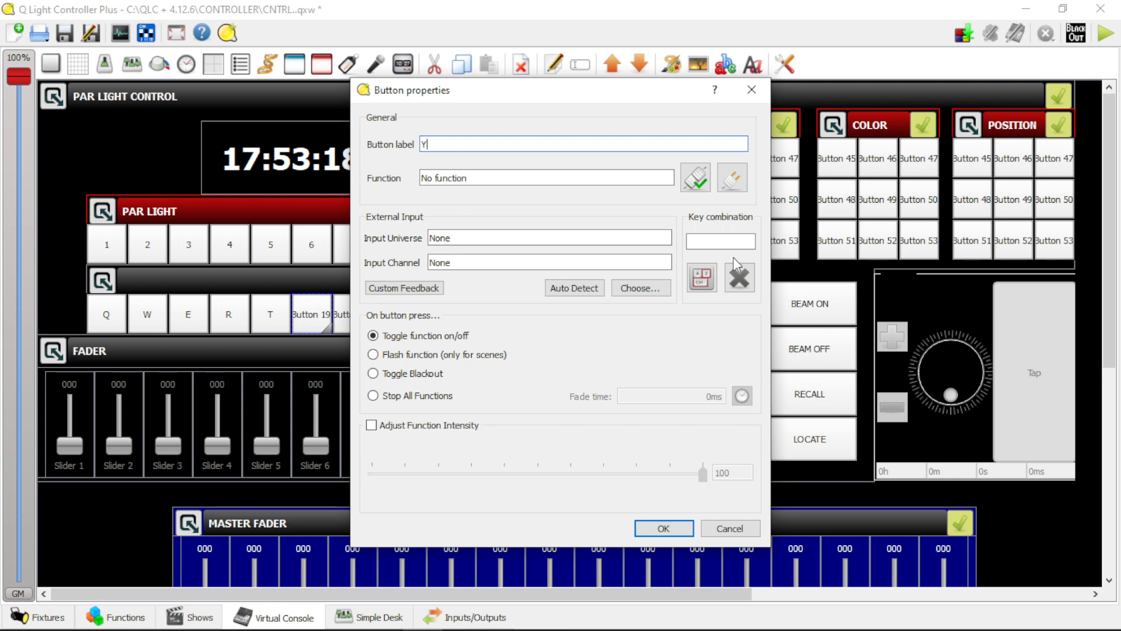
click(701, 279)
key(y)
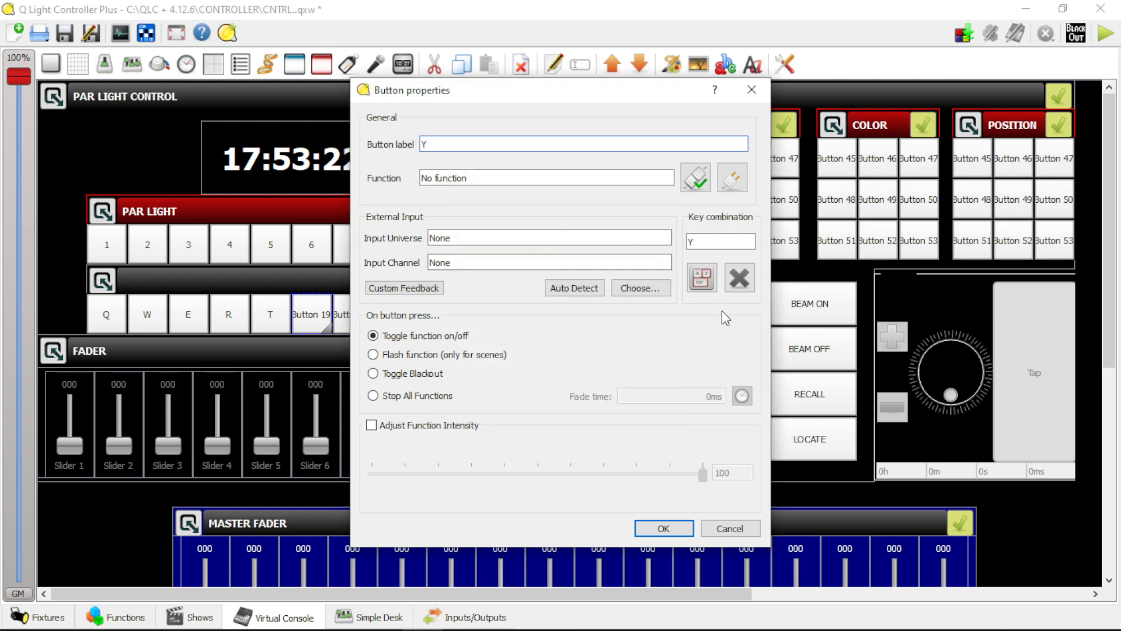
key(Return)
Relabel Button 20 in the untitled frame below PAR LIGHT as U and assign keyboard key U to it
double_click(341, 315)
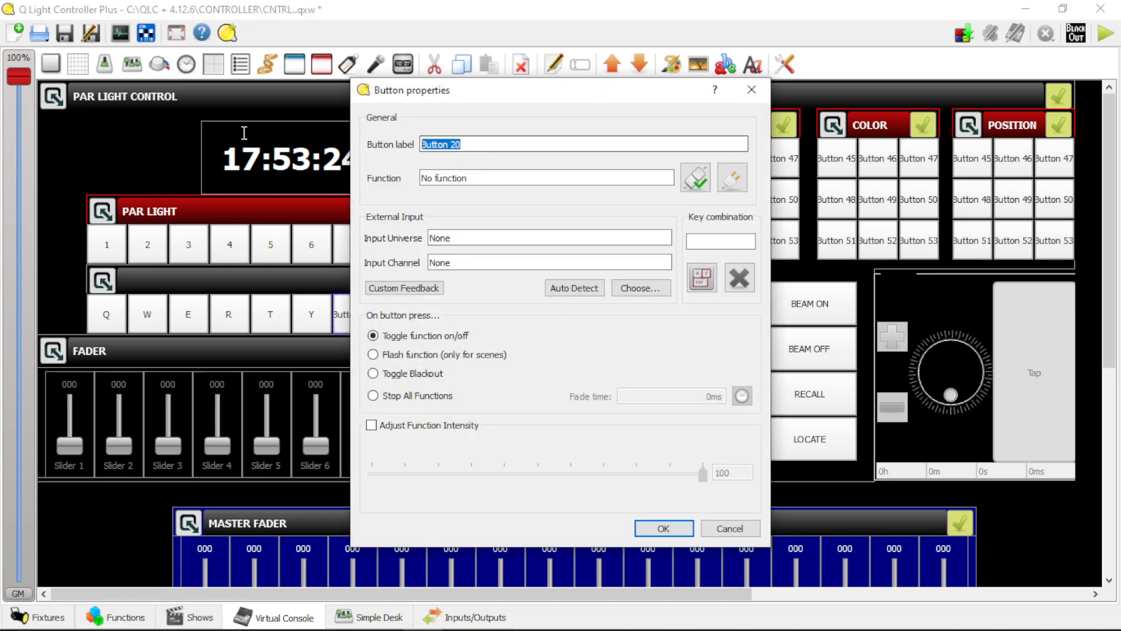
text(U)
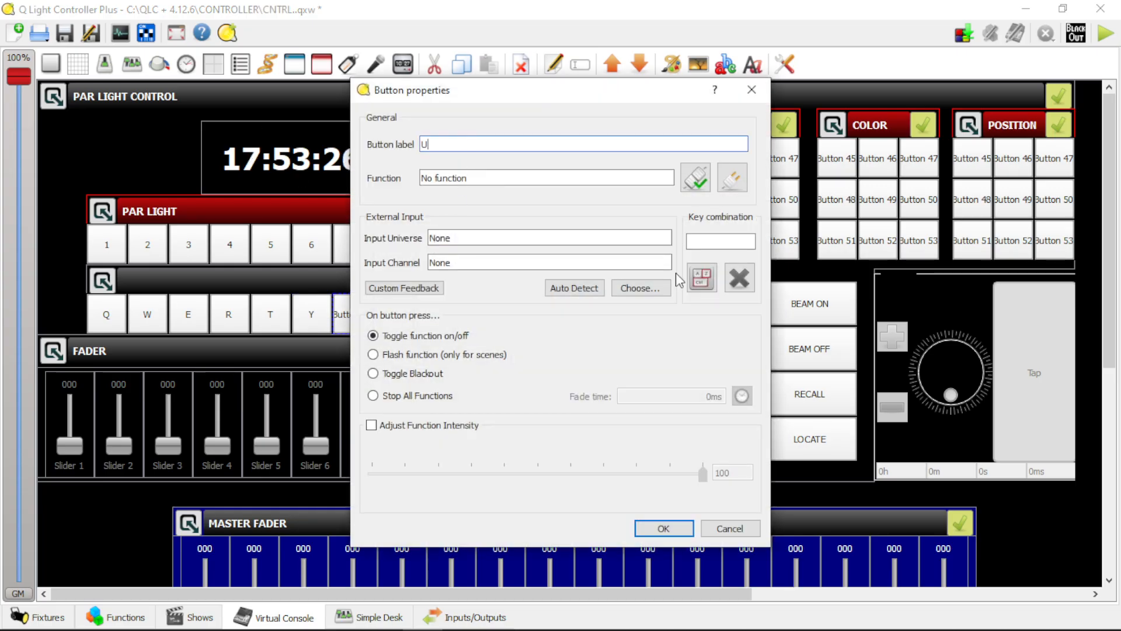
click(706, 276)
key(u)
key(Return)
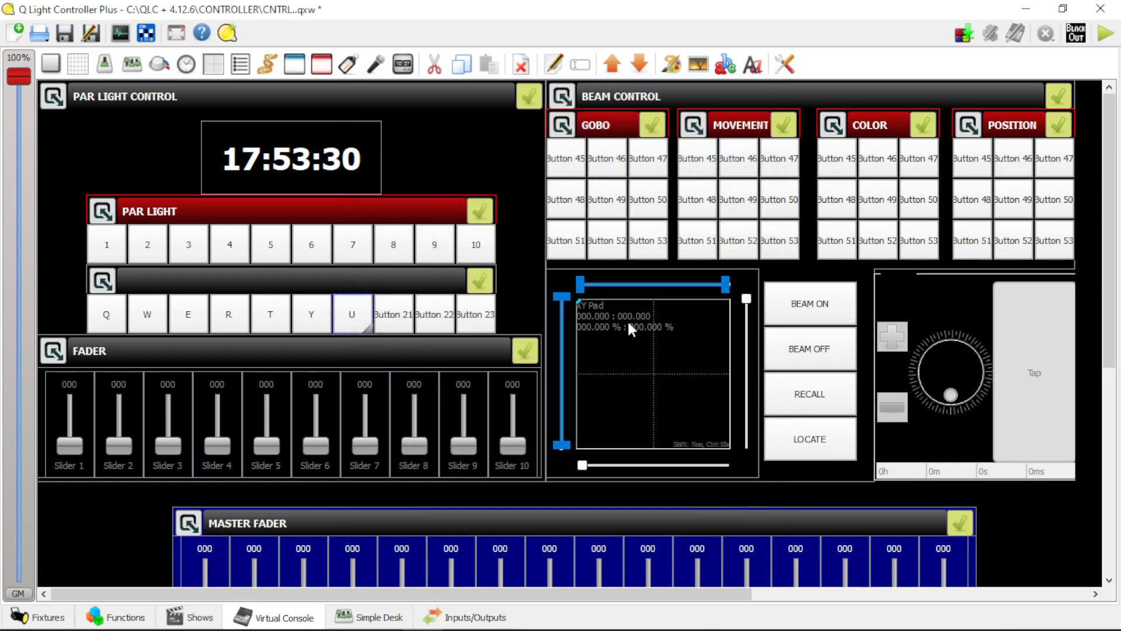
Relabel Button 21 in the untitled frame below PAR LIGHT as I and assign keyboard key I to it
double_click(388, 301)
drag(543, 148, 344, 156)
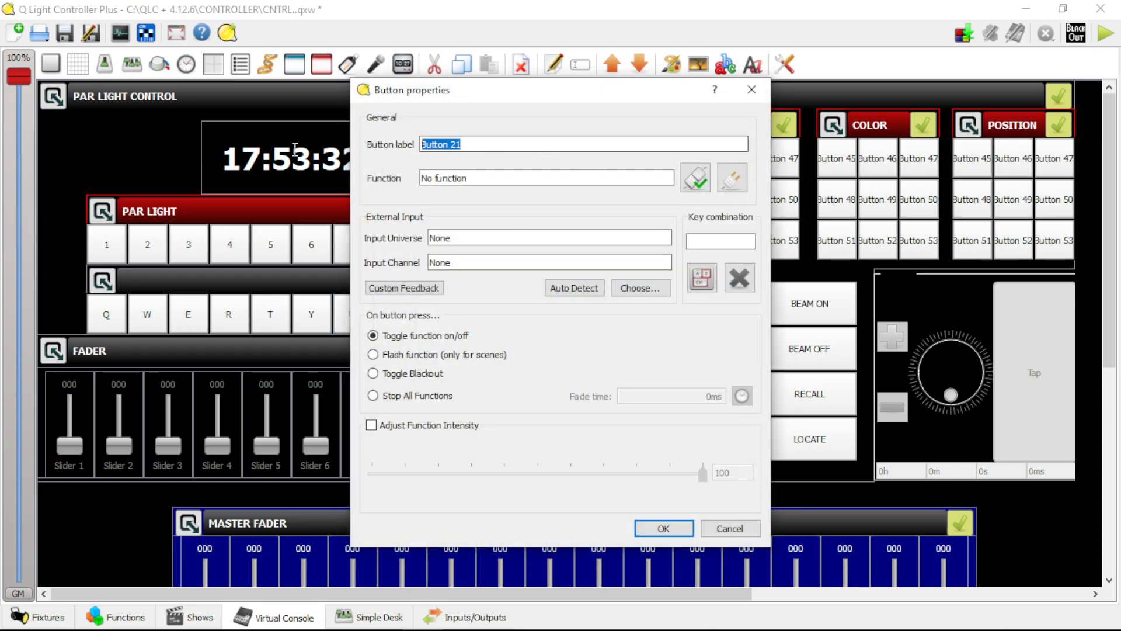
text(I)
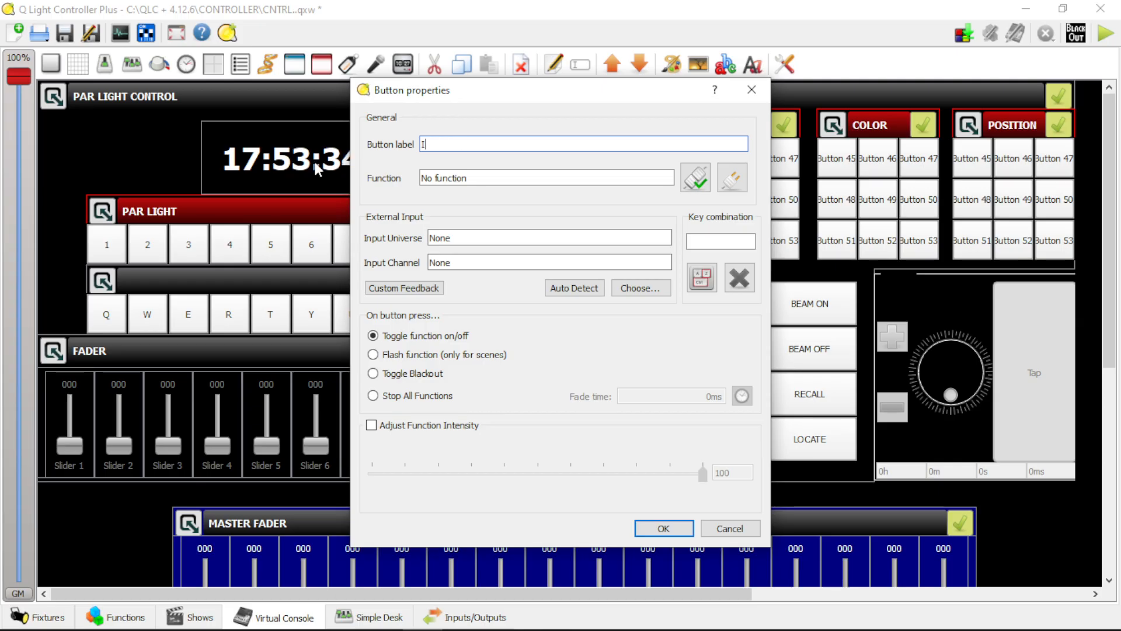
click(702, 279)
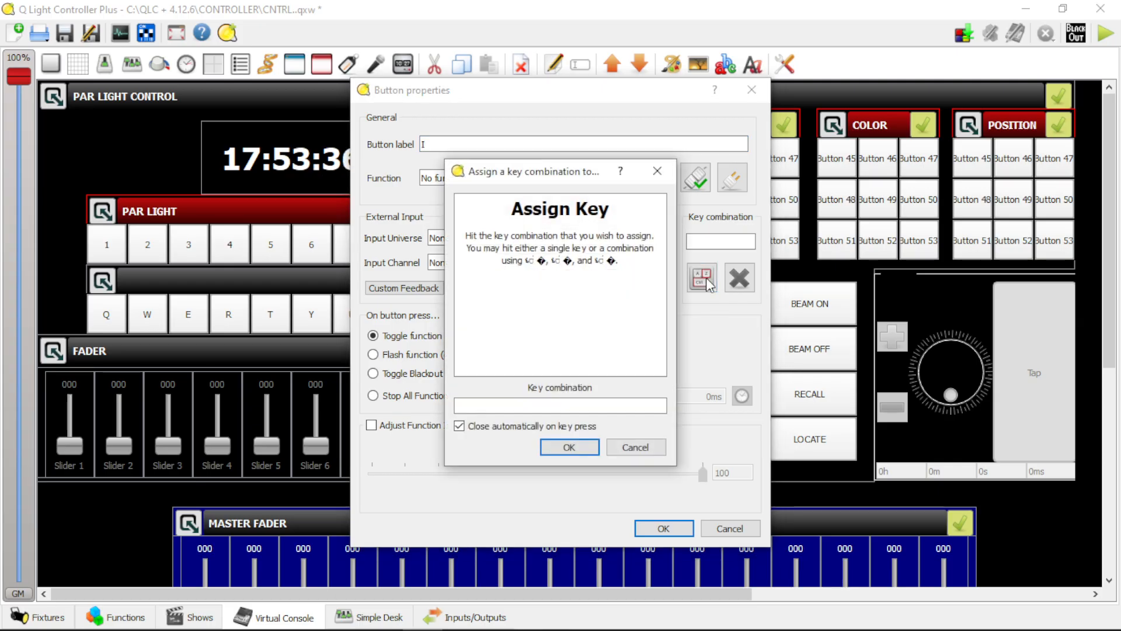
key(i)
key(Escape)
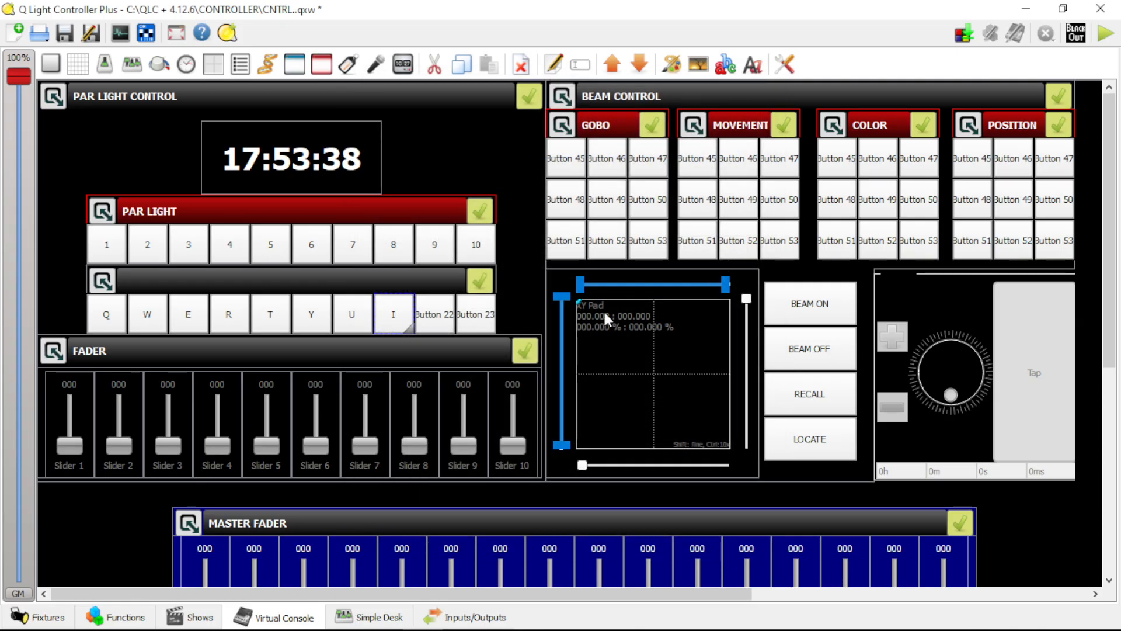
Relabel Button 22 in the untitled frame below PAR LIGHT as O and assign keyboard key O to it
double_click(442, 315)
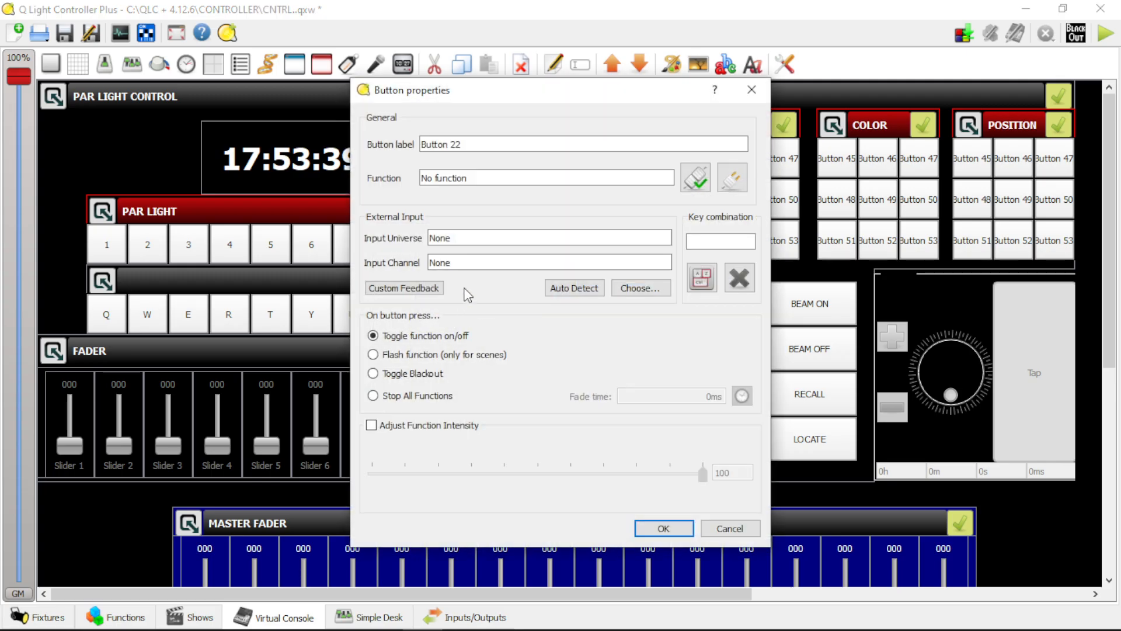
triple_click(501, 144)
drag(558, 87, 839, 77)
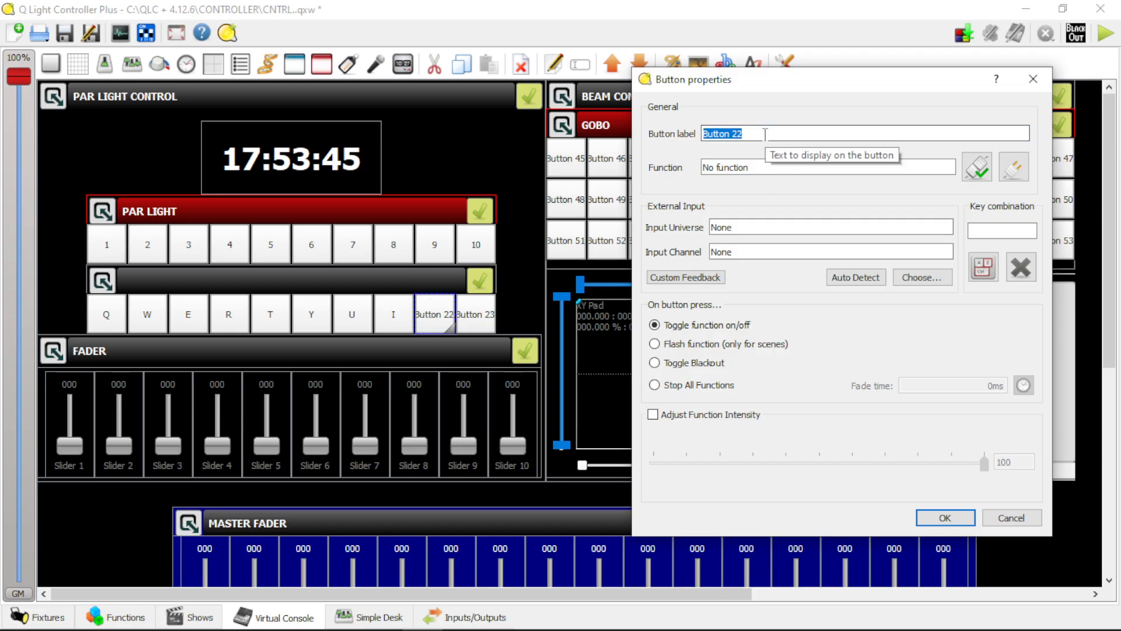
text(O)
click(983, 267)
key(o)
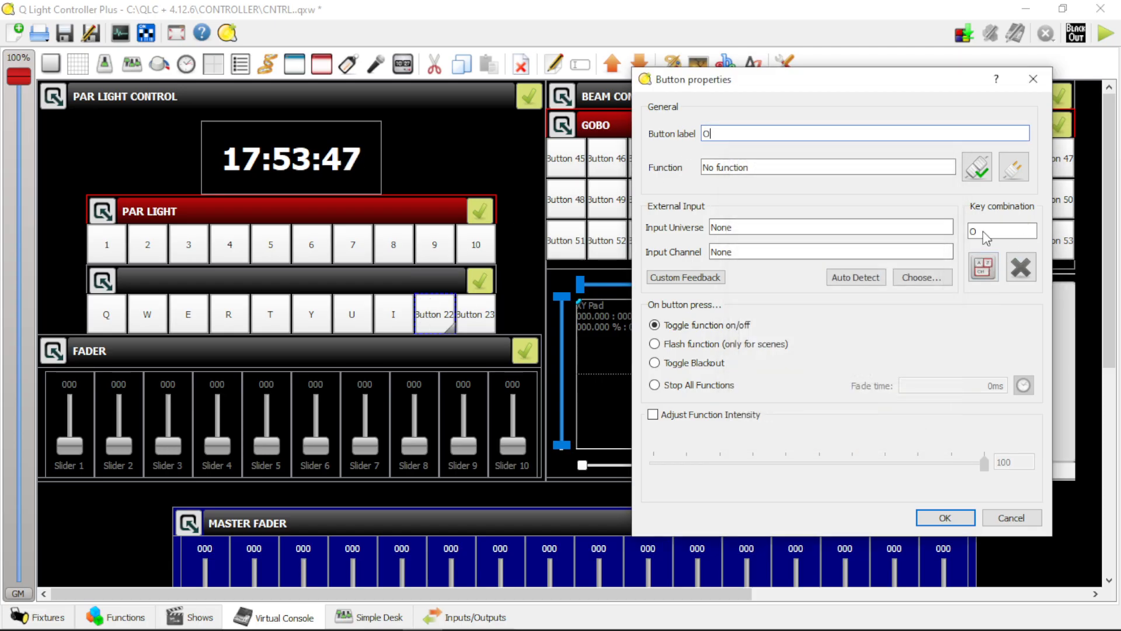
key(Return)
Relabel Button 23 in the untitled frame below PAR LIGHT as P and assign keyboard key P to it
double_click(475, 315)
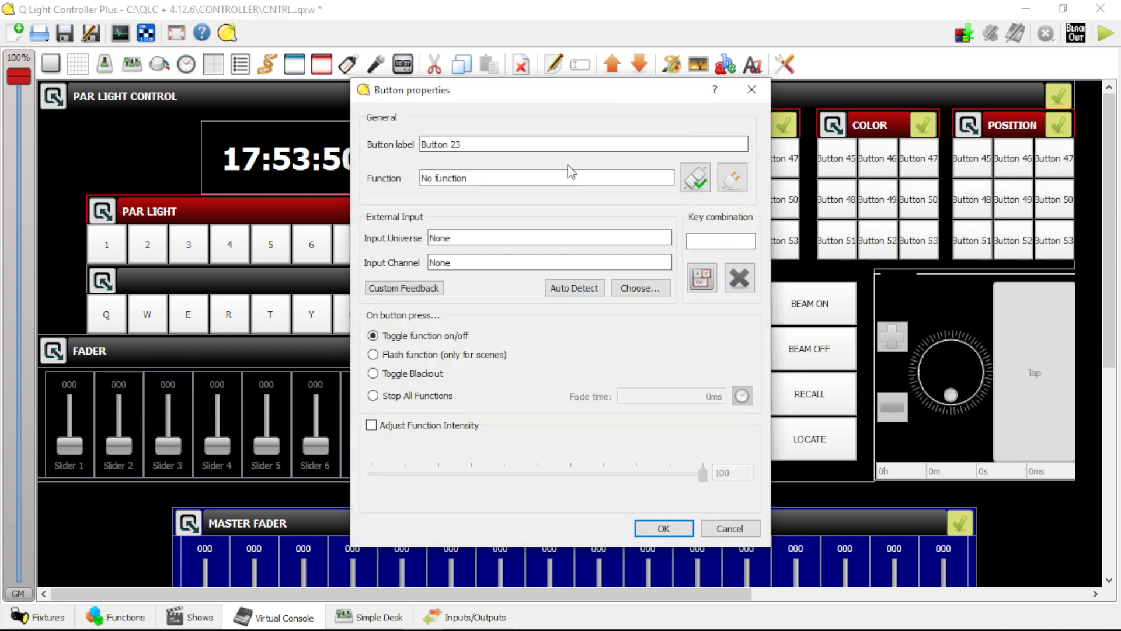
click(492, 144)
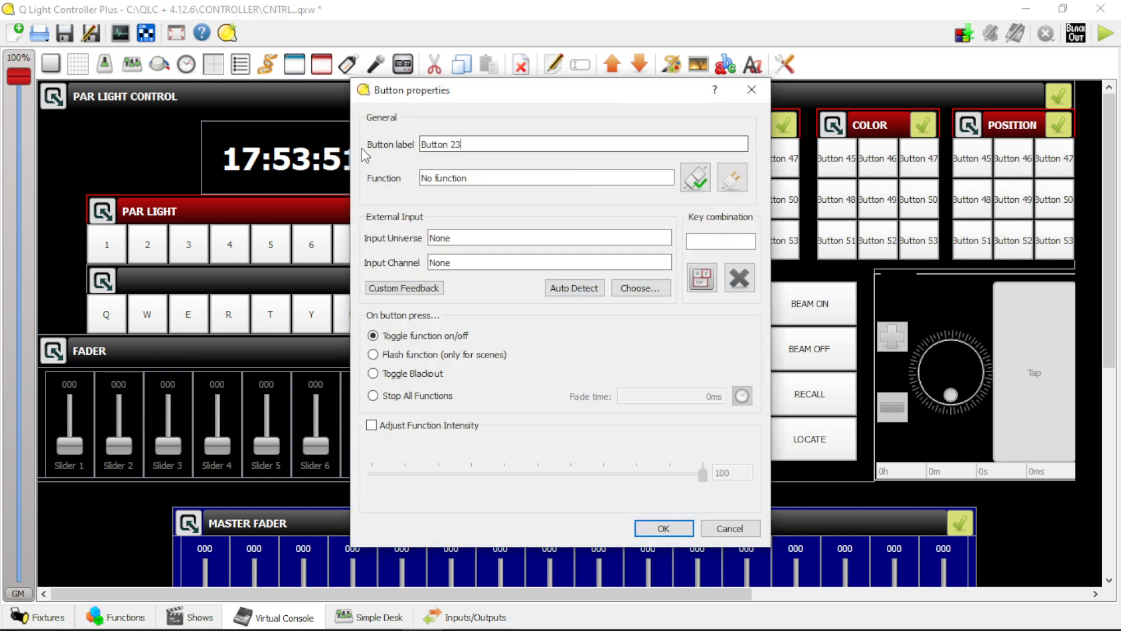
triple_click(471, 141)
text(P)
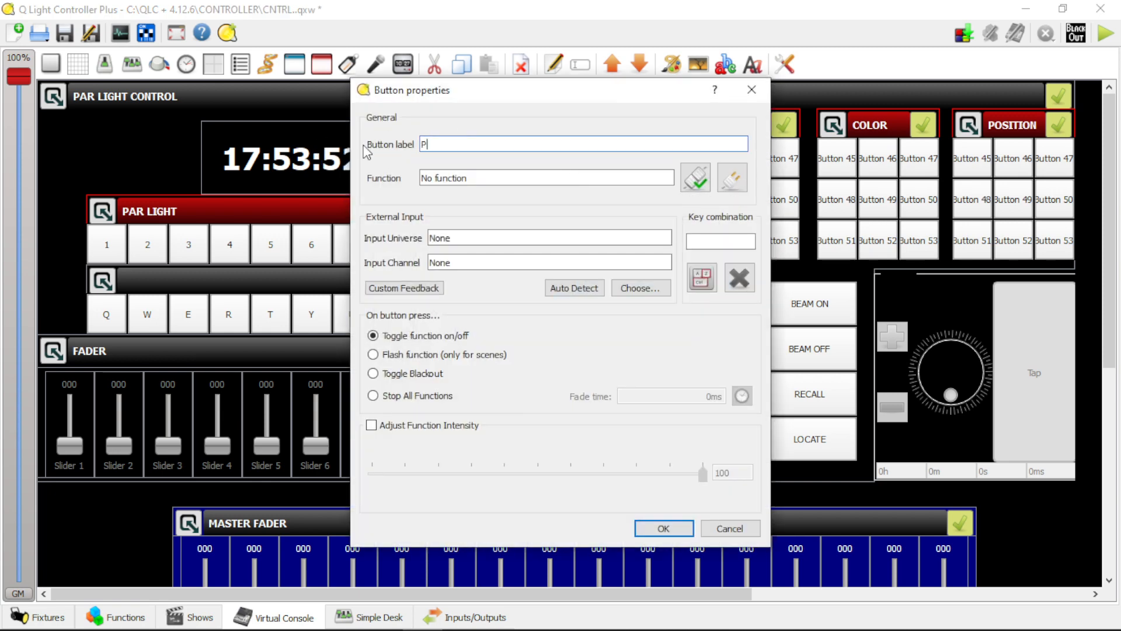
click(702, 278)
key(p)
key(Return)
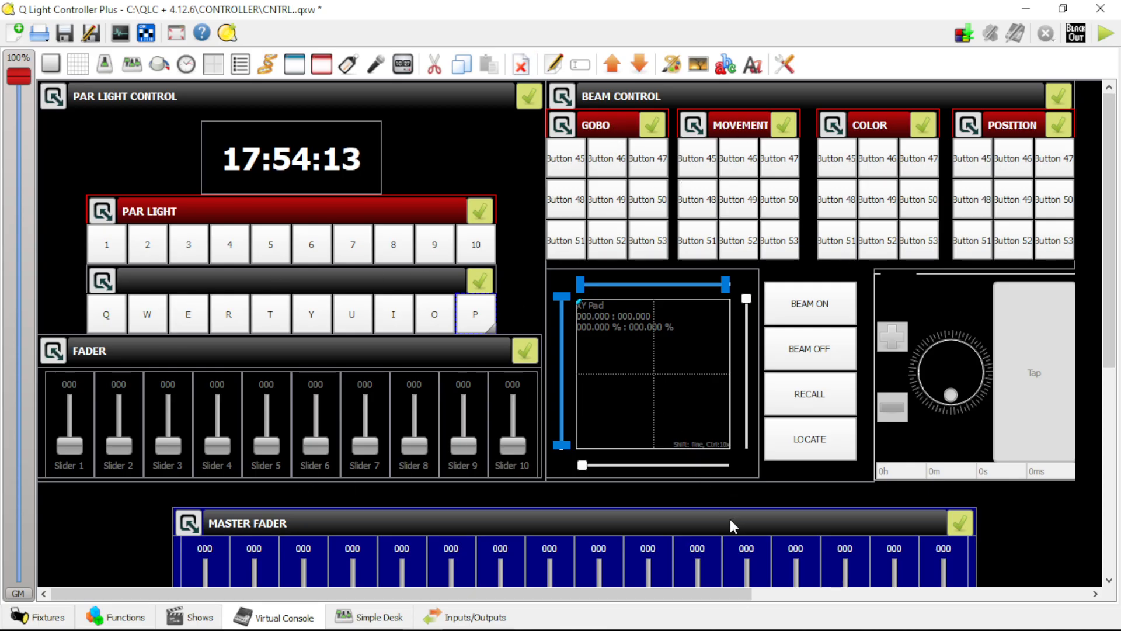
Move the MASTER FADER frame slightly upward and to the left, closer to the frames above it
drag(680, 516, 675, 505)
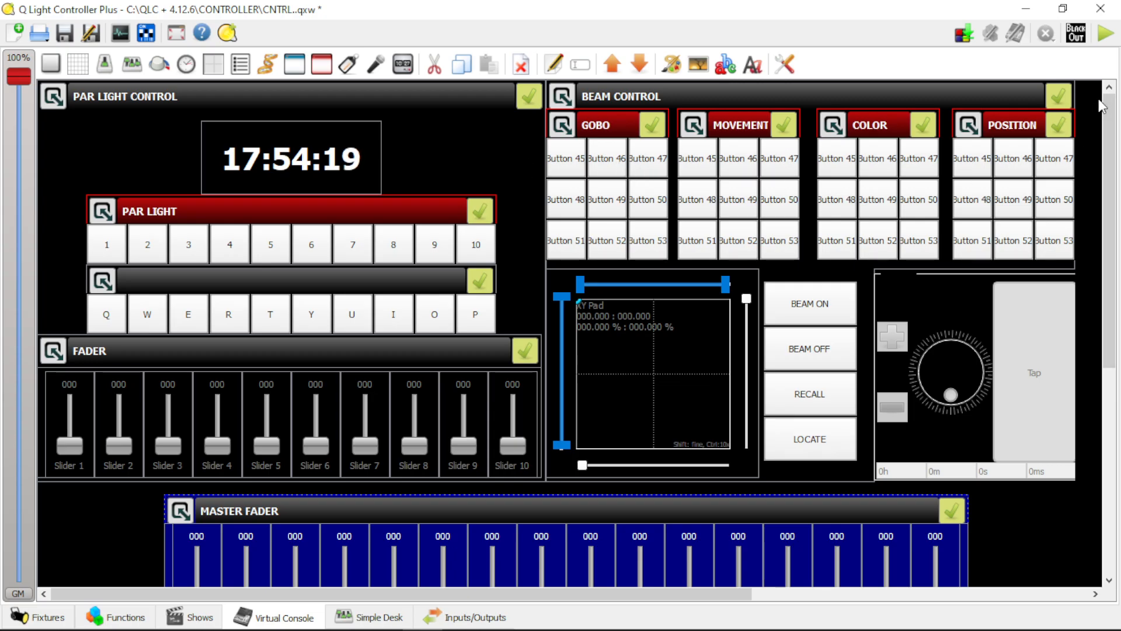
scroll(1113, 124, down, 1)
scroll(1112, 123, up, 1)
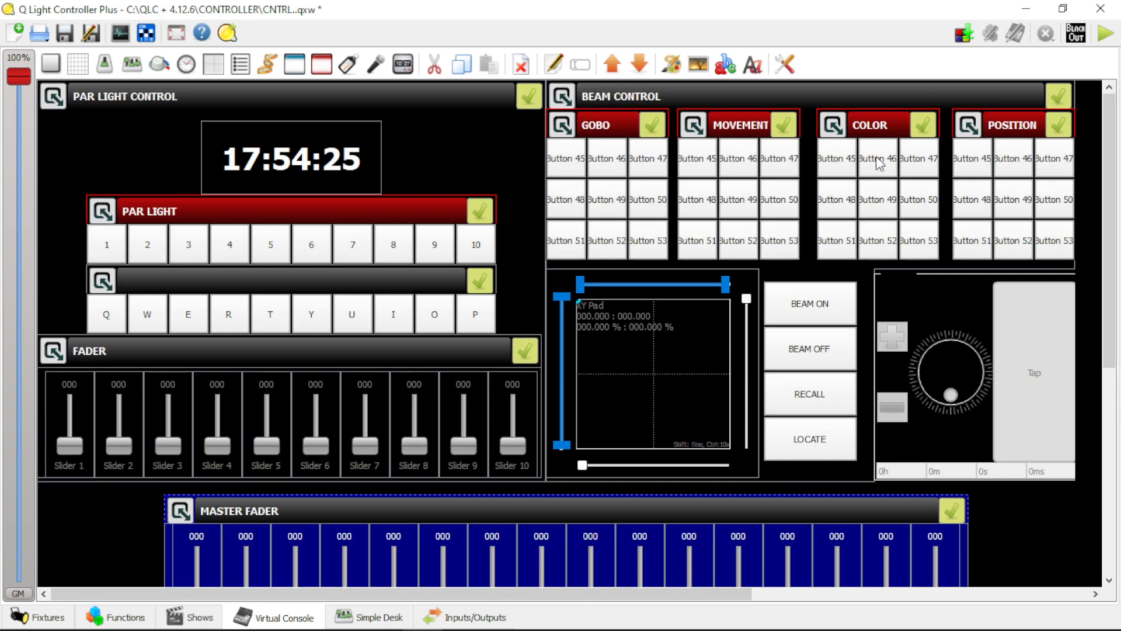
Assign the numeric keypad Enter key to Button 45 in the COLOR frame and relabel the button Num+Enter
click(877, 133)
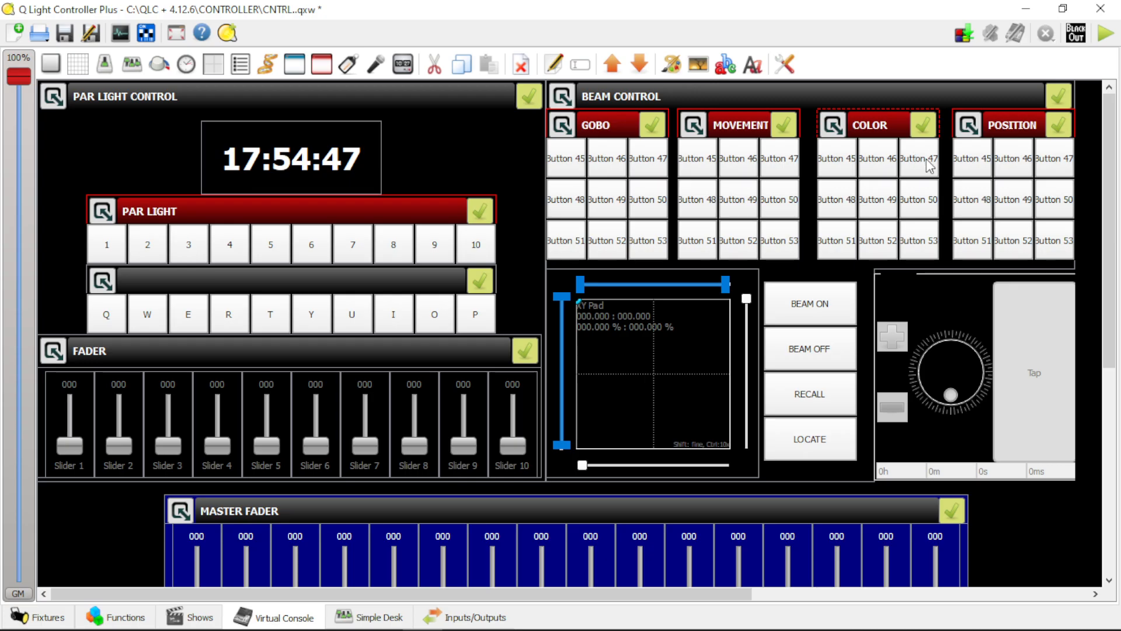
double_click(851, 172)
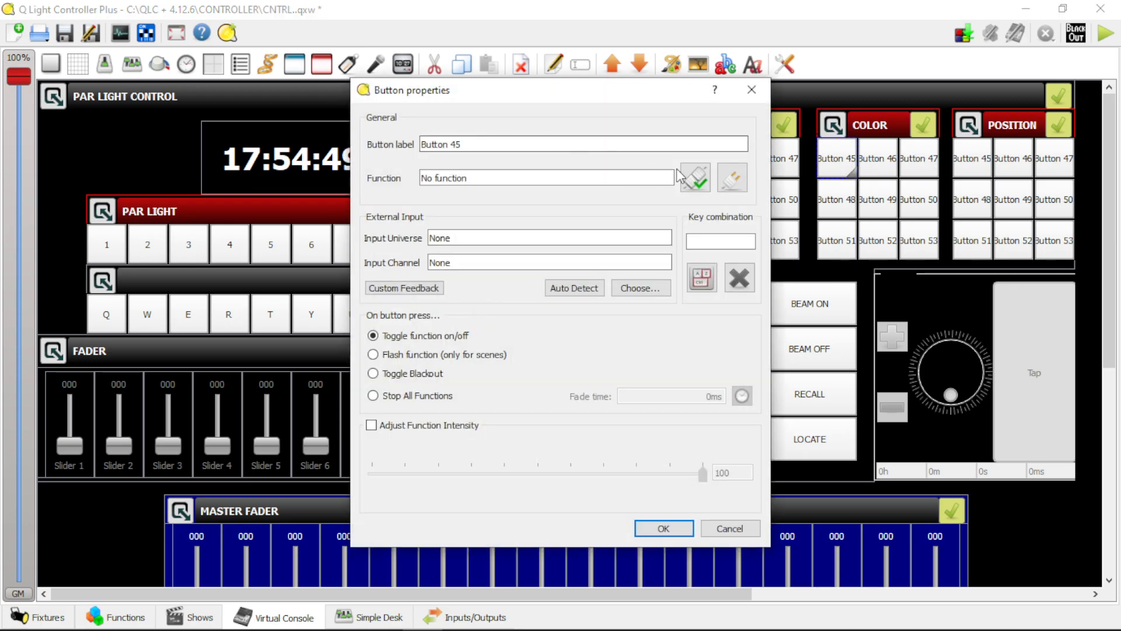
click(701, 278)
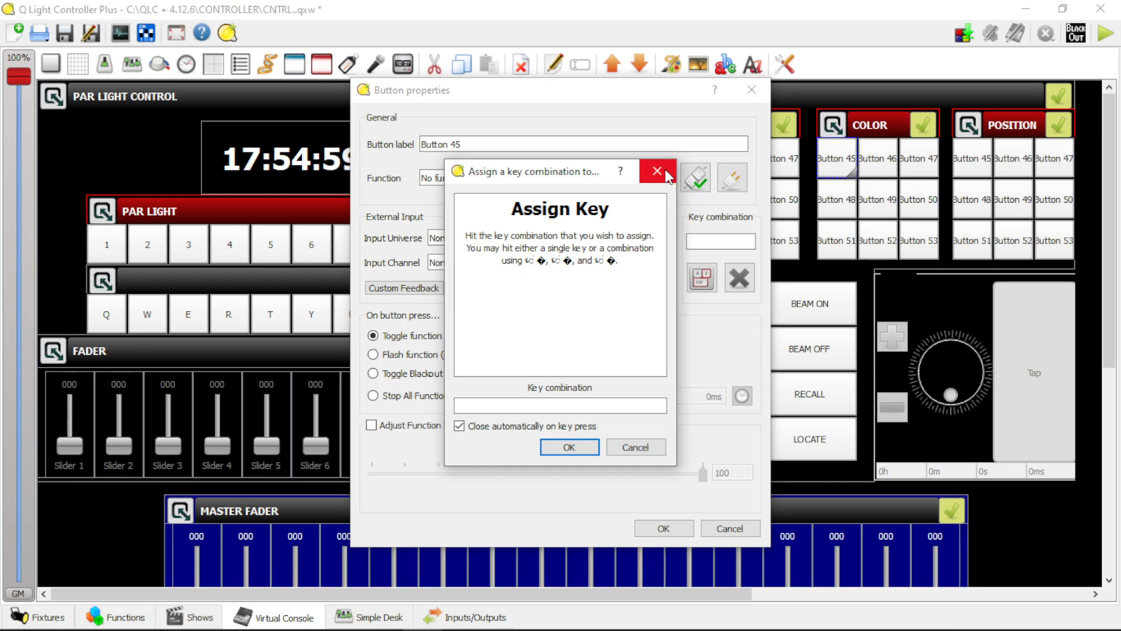
key(KP_Enter)
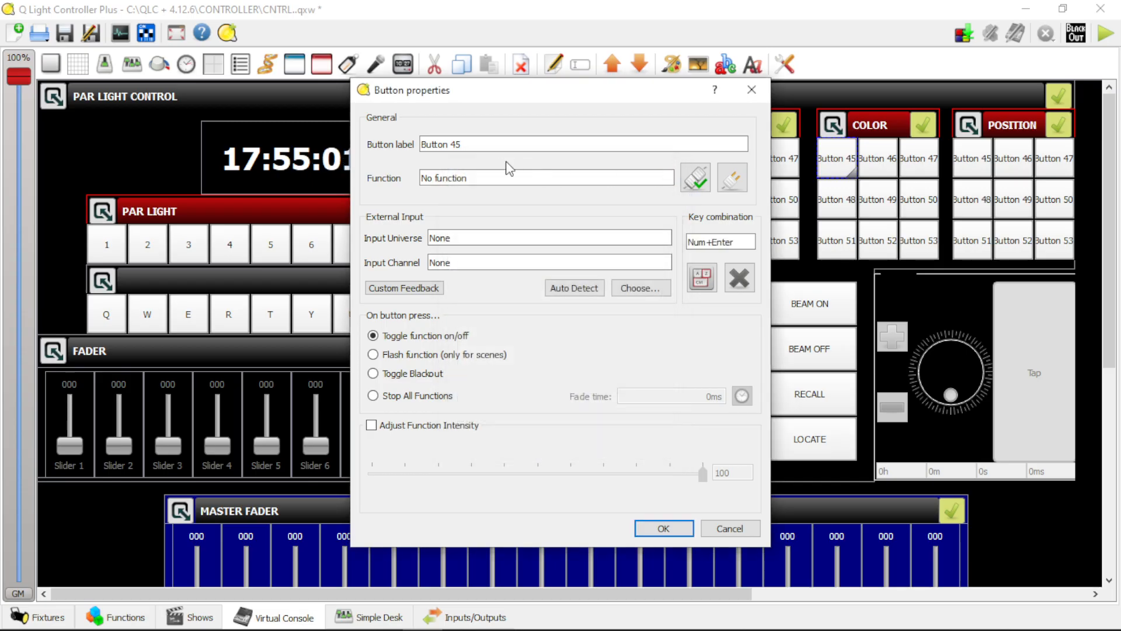
drag(504, 146, 228, 139)
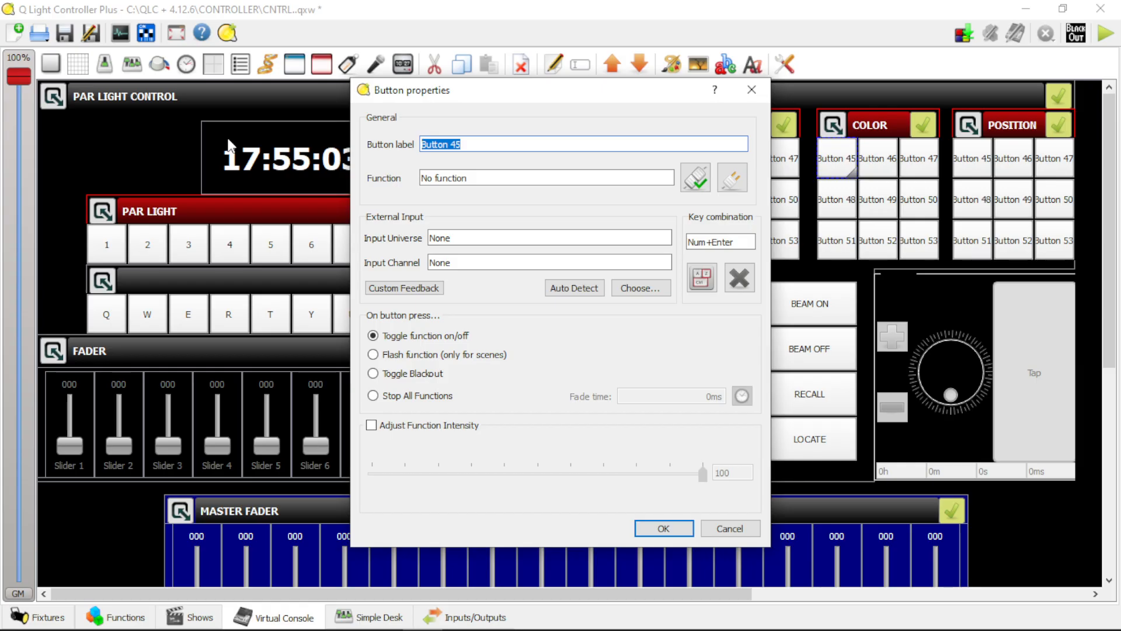
text(nuM)
key(BackSpace)
key(BackSpace)
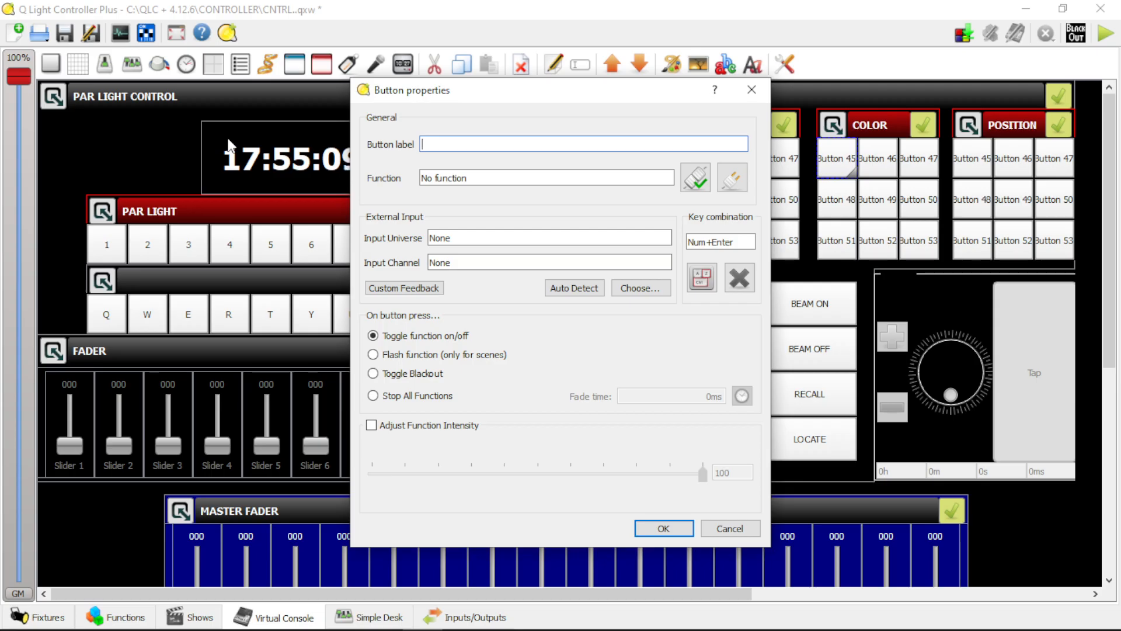
text(N)
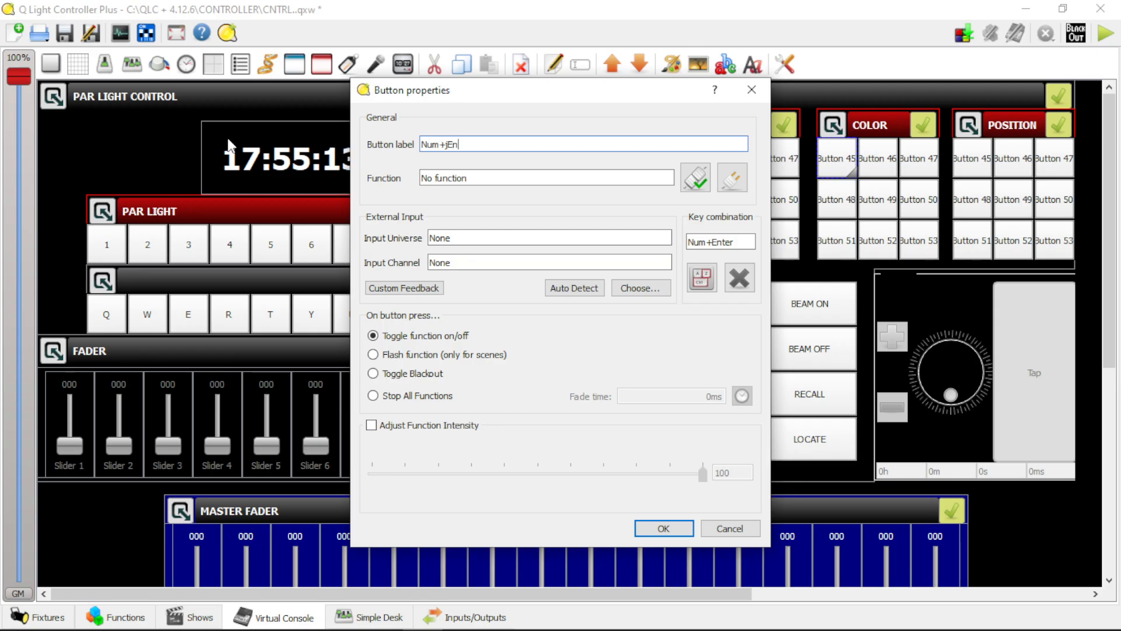
key(BackSpace)
key(Return)
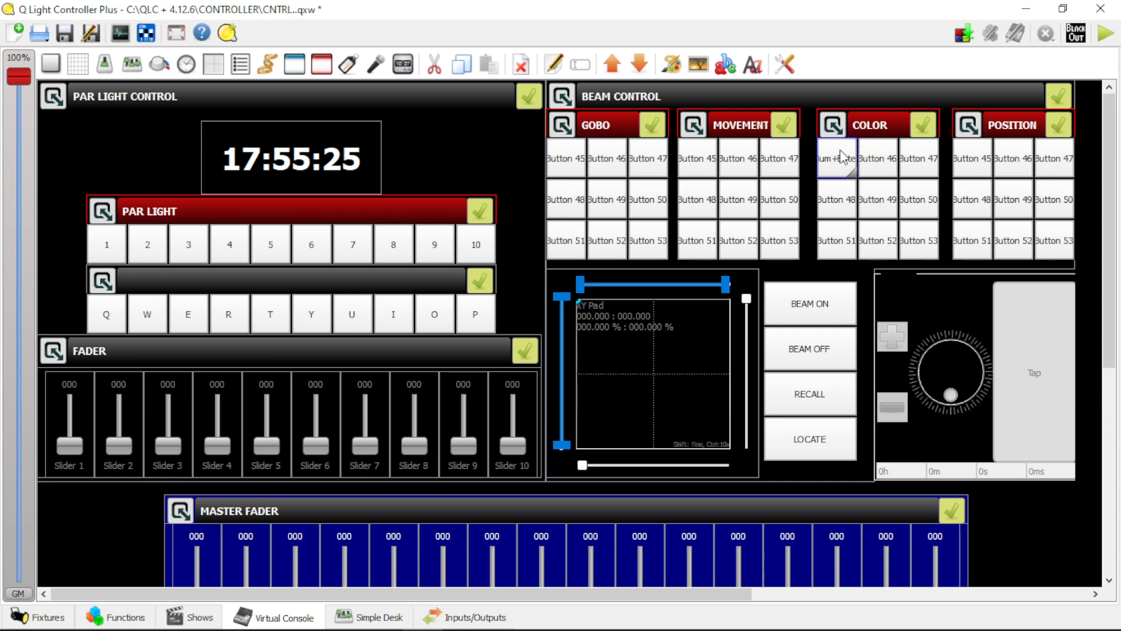
Set the font size of the Num+Enter button in the COLOR frame to 6
click(753, 64)
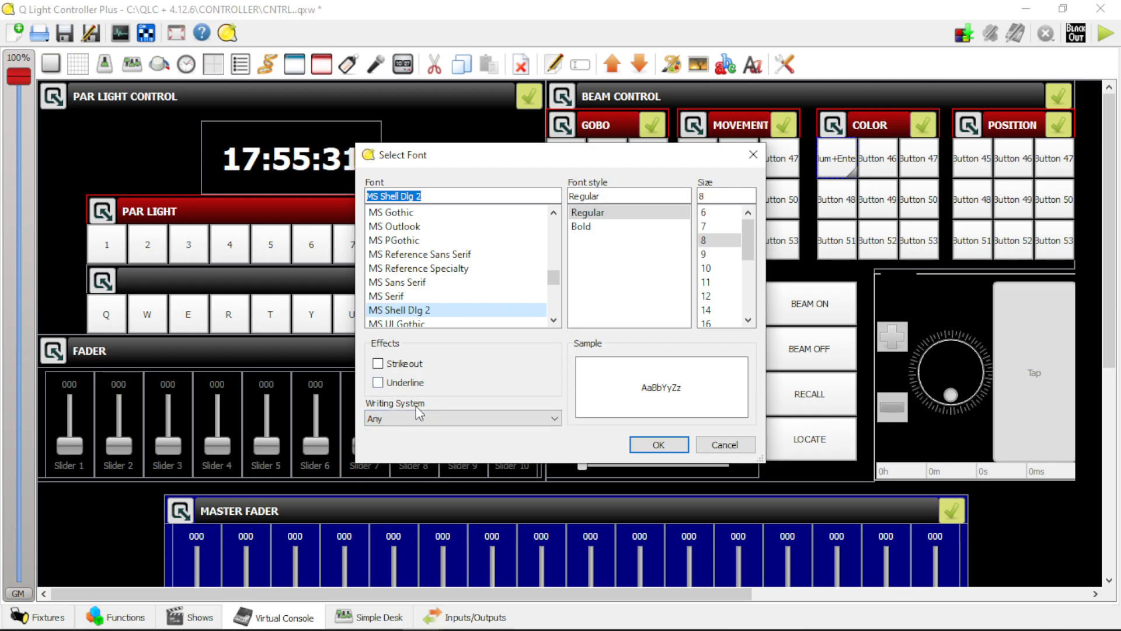
click(531, 417)
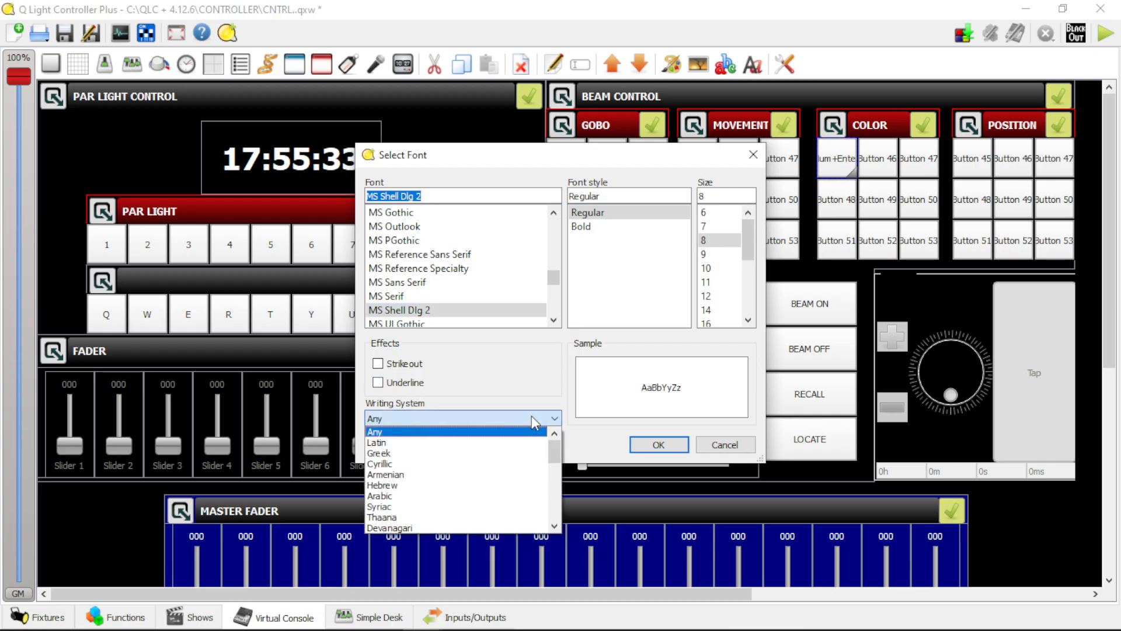
click(531, 417)
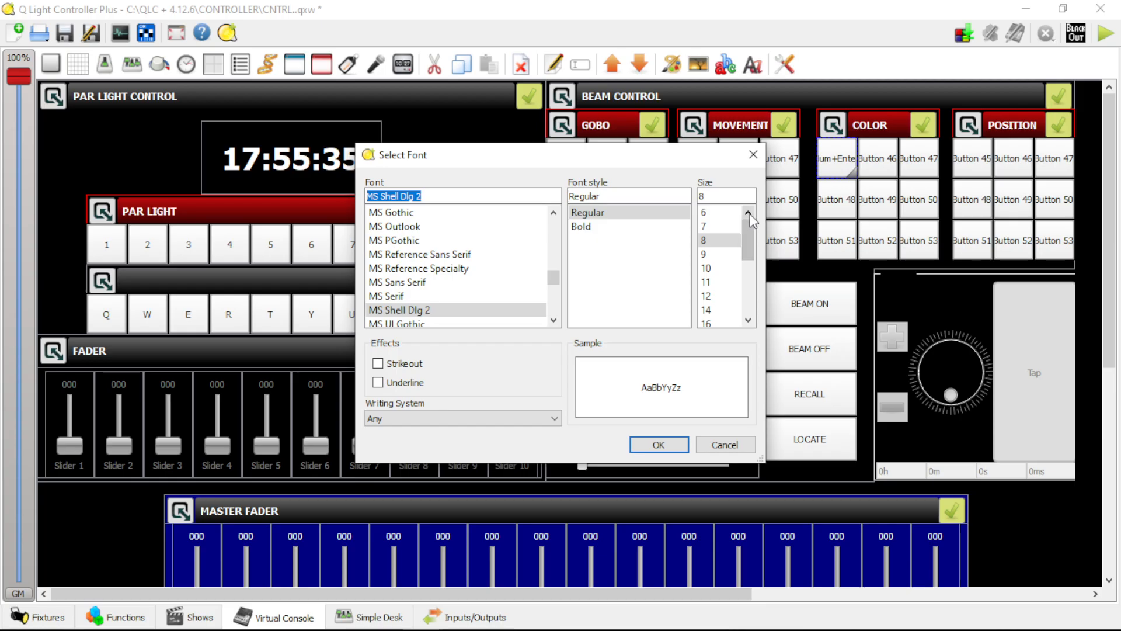
click(718, 212)
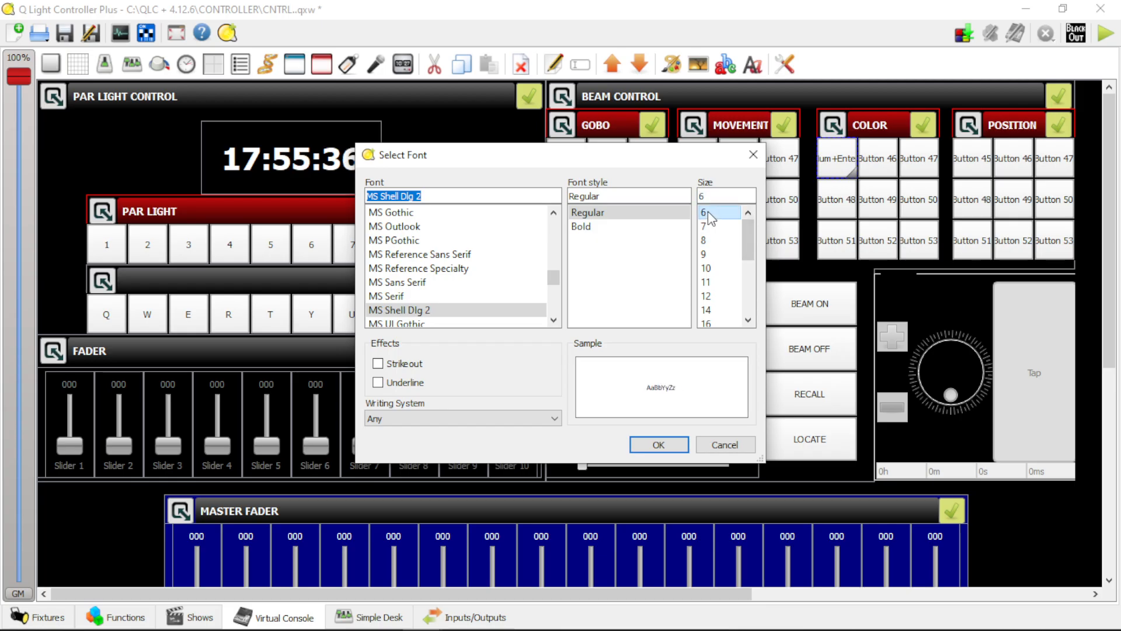
click(671, 447)
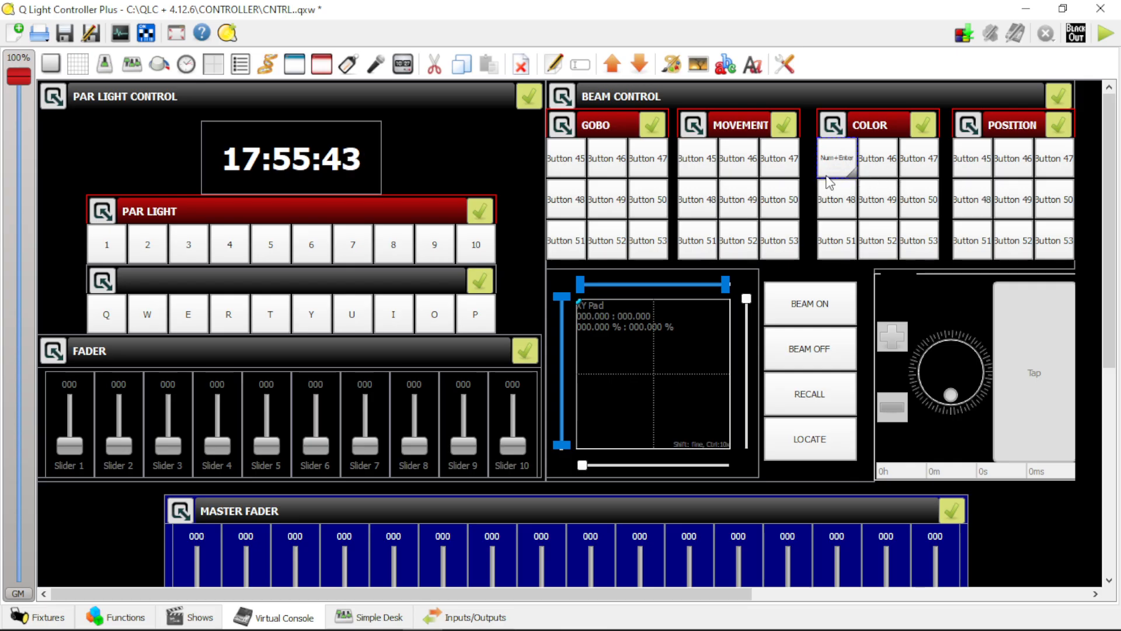
Assign the numeric keypad plus key to Button 46 in the COLOR frame and relabel the button Num++
double_click(878, 164)
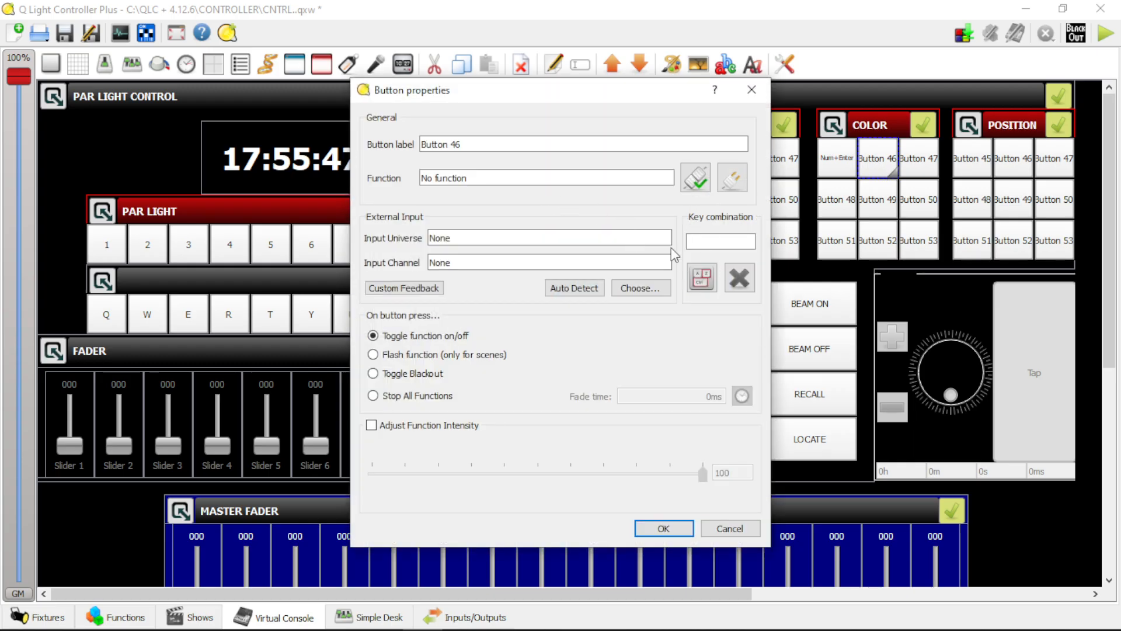
click(703, 276)
key(KP_Add)
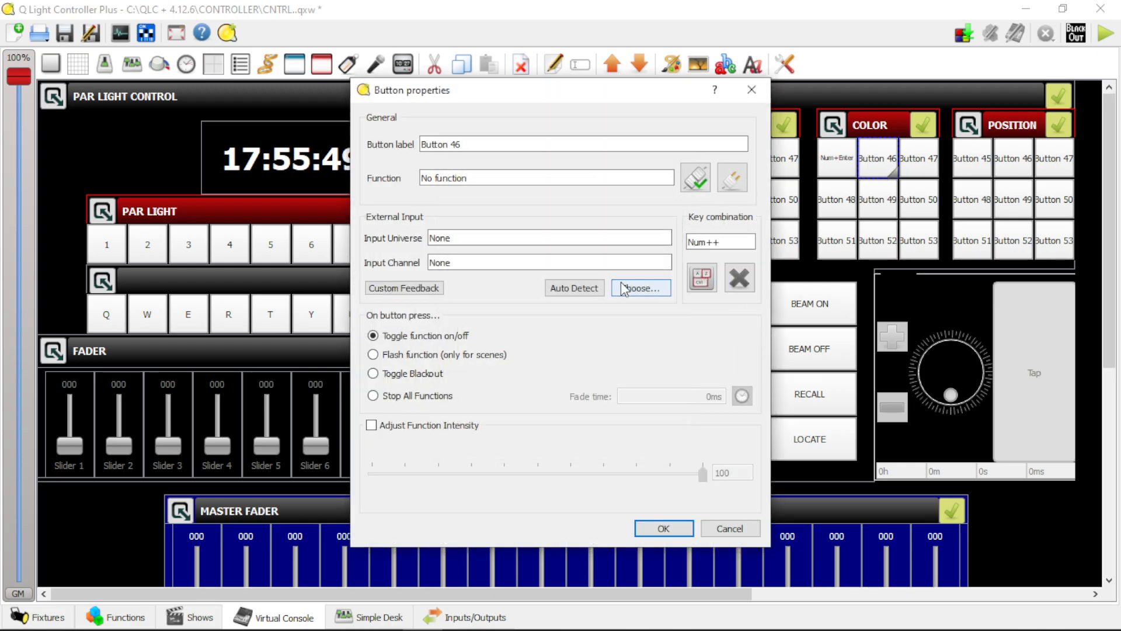
triple_click(483, 147)
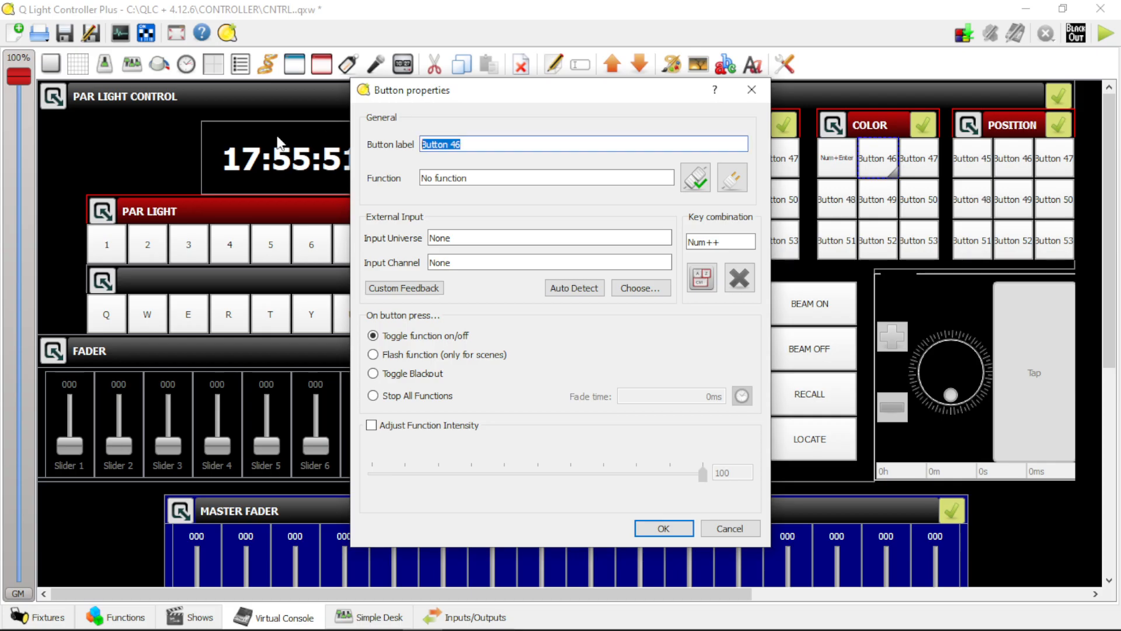
text(Num++)
key(Return)
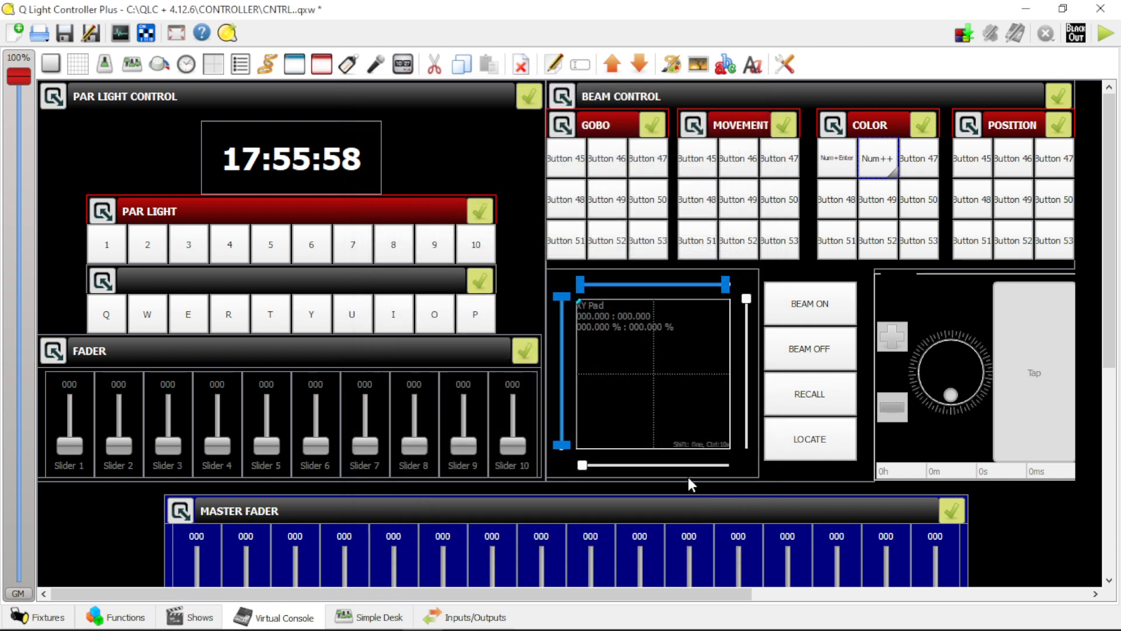
Assign the numeric keypad minus key to Button 47 in the COLOR frame and relabel the button Num+-
double_click(919, 165)
click(702, 278)
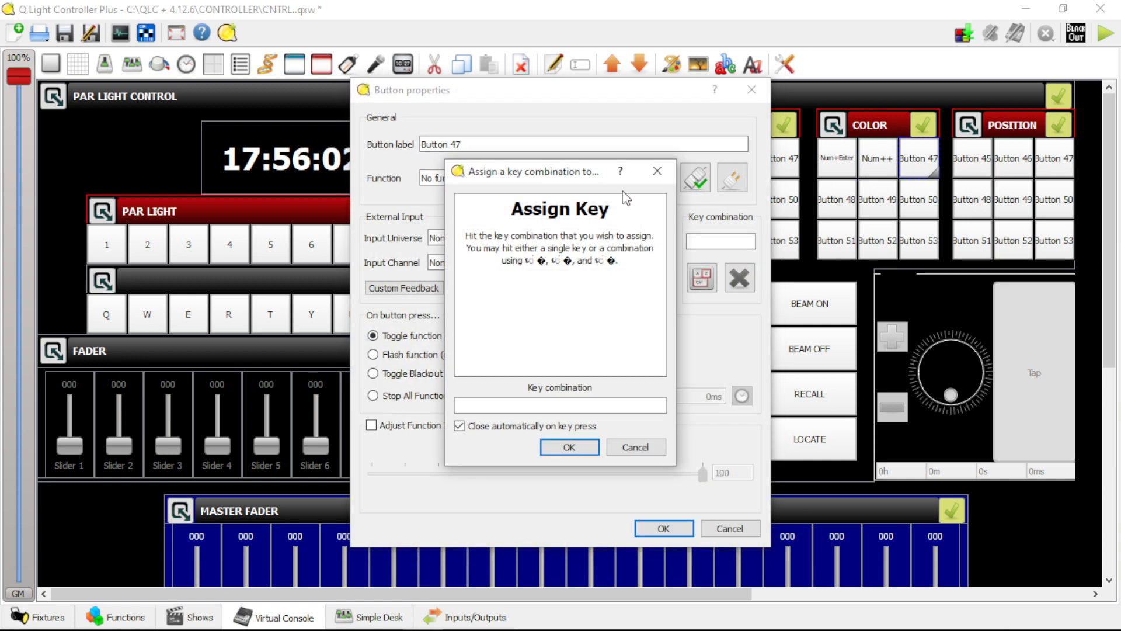
key(KP_Subtract)
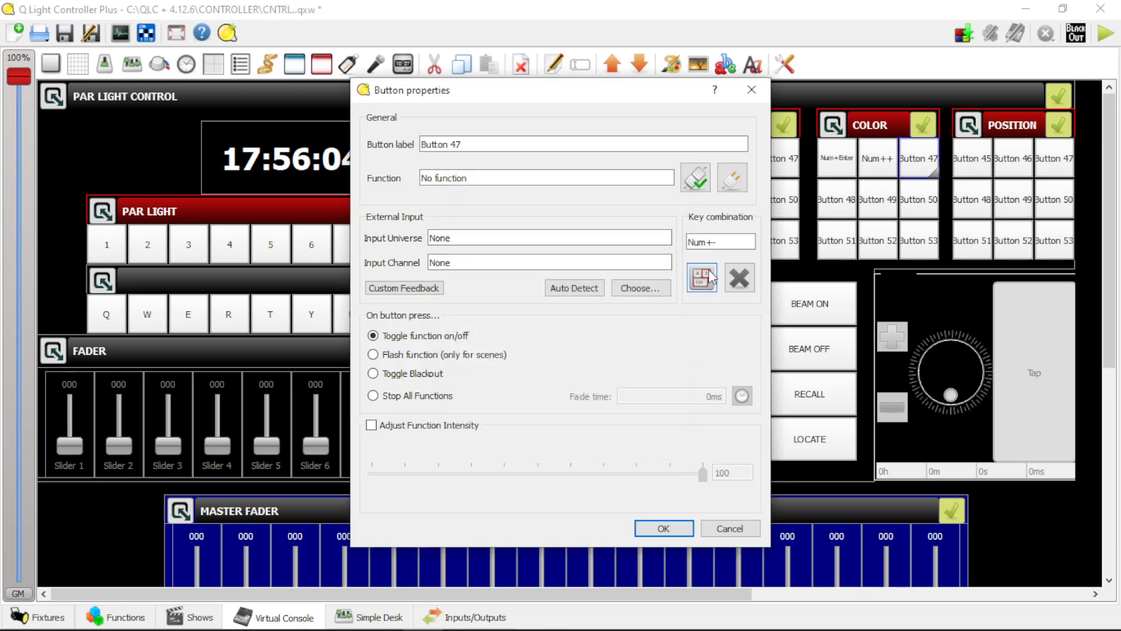
triple_click(474, 144)
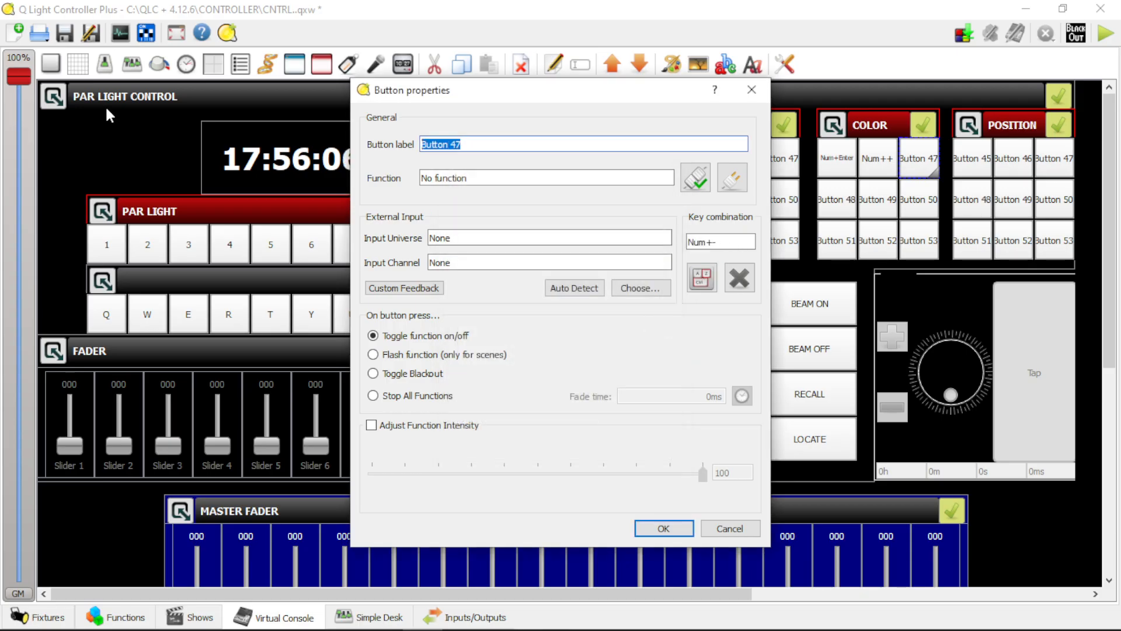
text(Num+-)
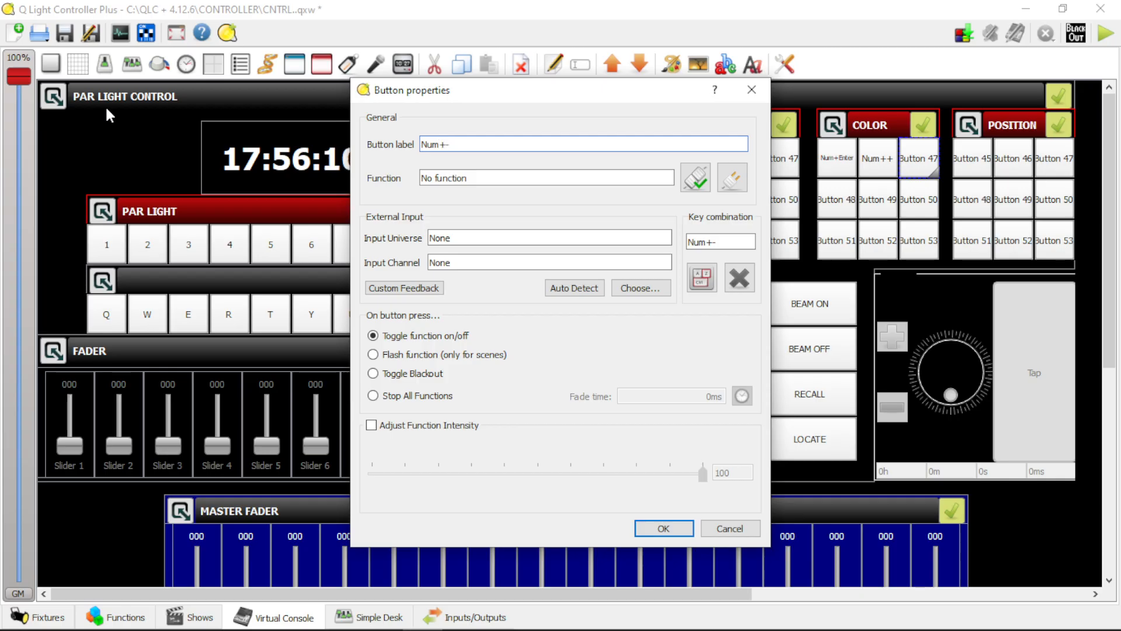
key(Return)
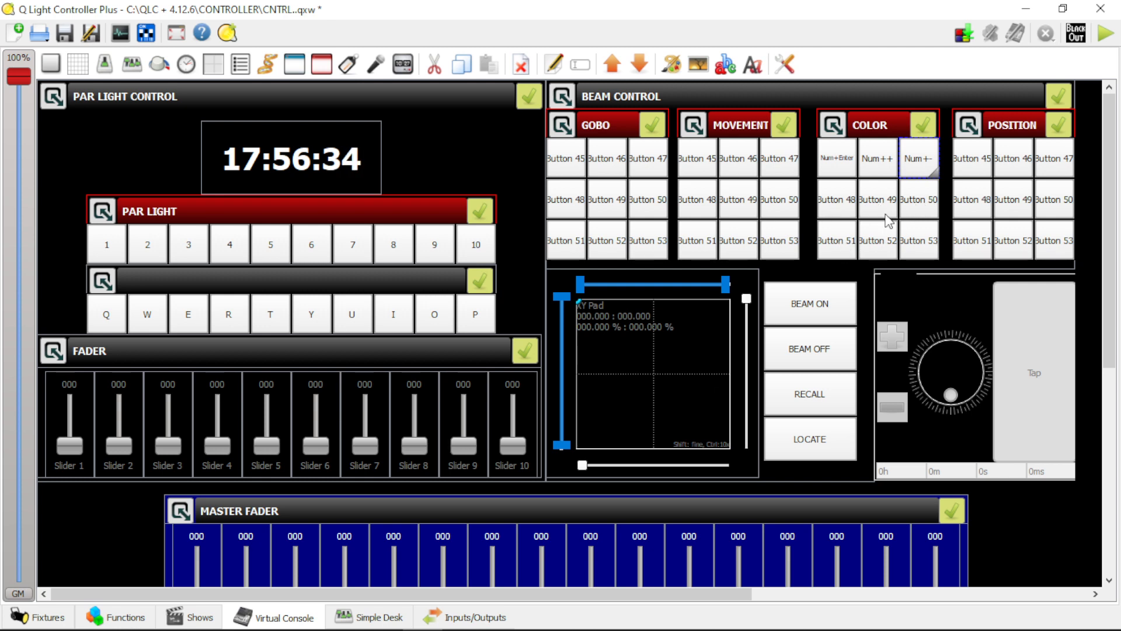
Assign numeric keypad key 1 to Button 51 in the COLOR frame and relabel the button Num+1
double_click(845, 248)
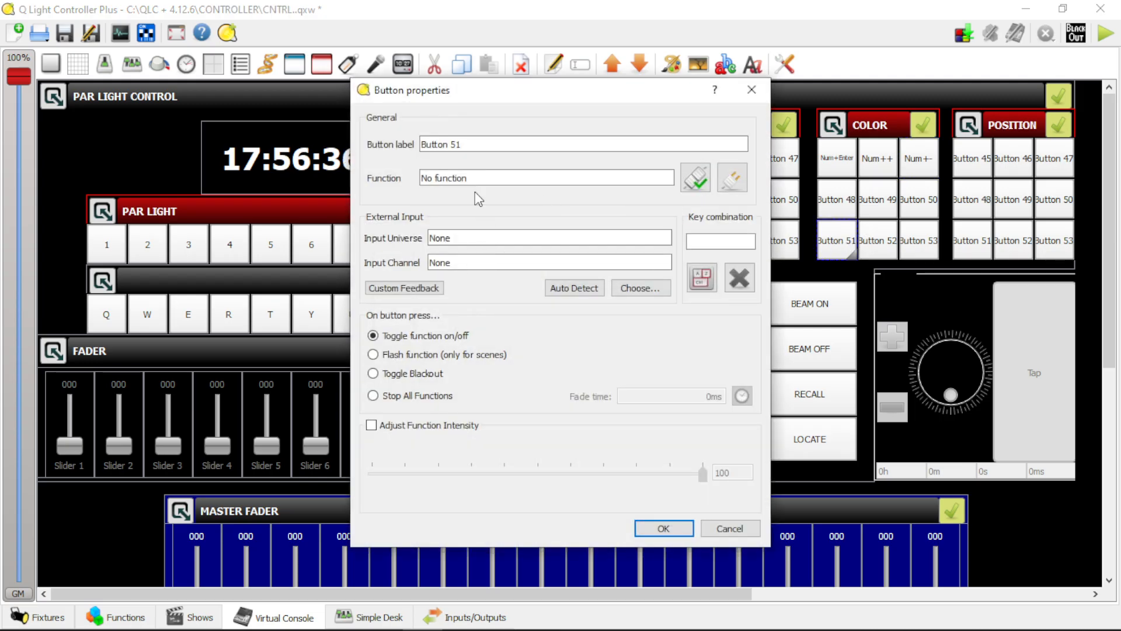
click(700, 279)
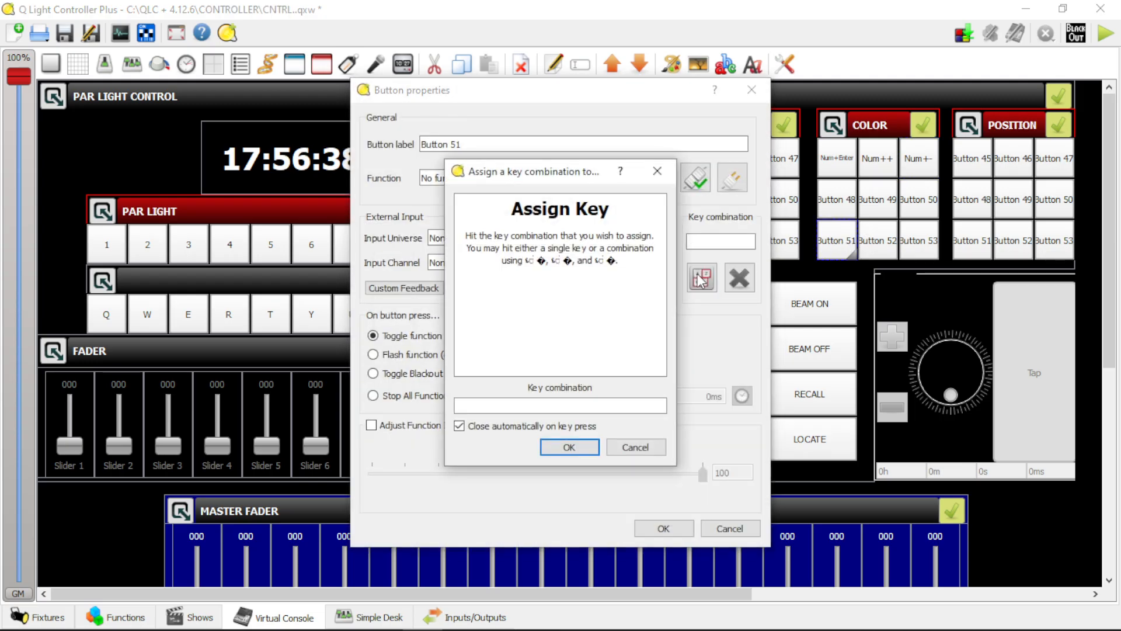
key(KP_1)
click(520, 143)
key(ctrl+a)
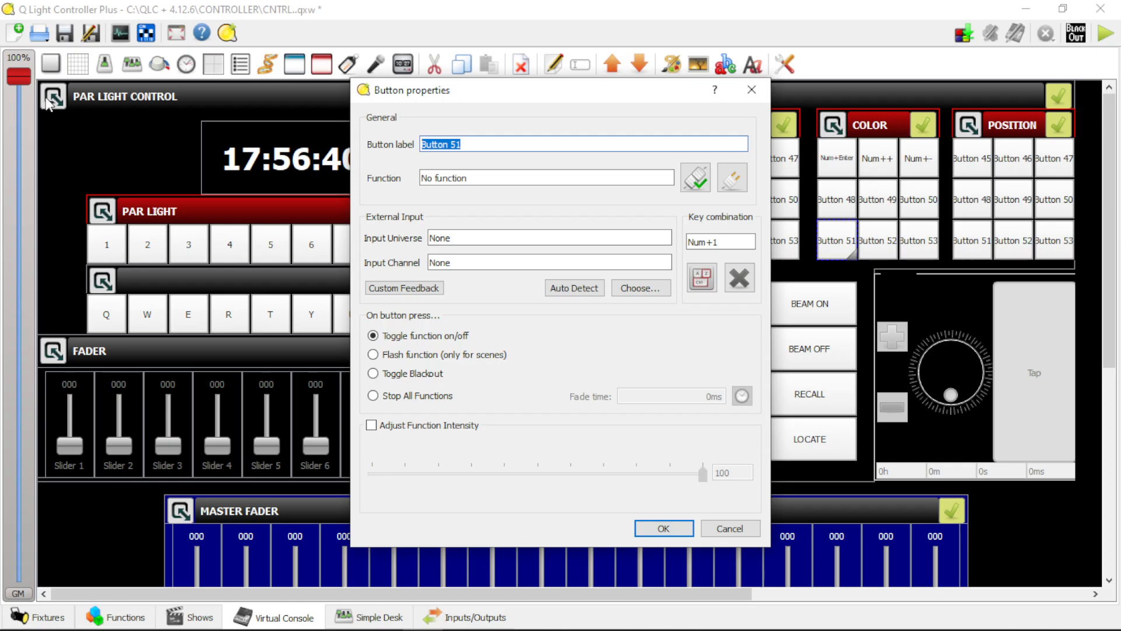
text(Num+1)
key(Return)
Assign numeric keypad key 2 to Button 52 in the COLOR frame and relabel the button Num+2
double_click(896, 244)
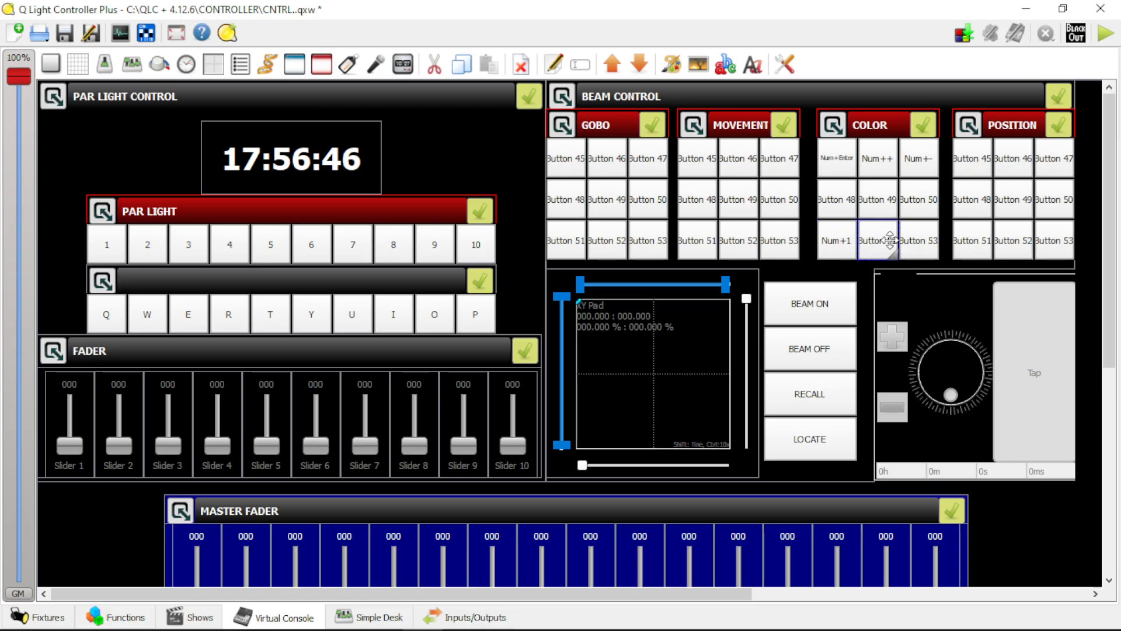
click(715, 275)
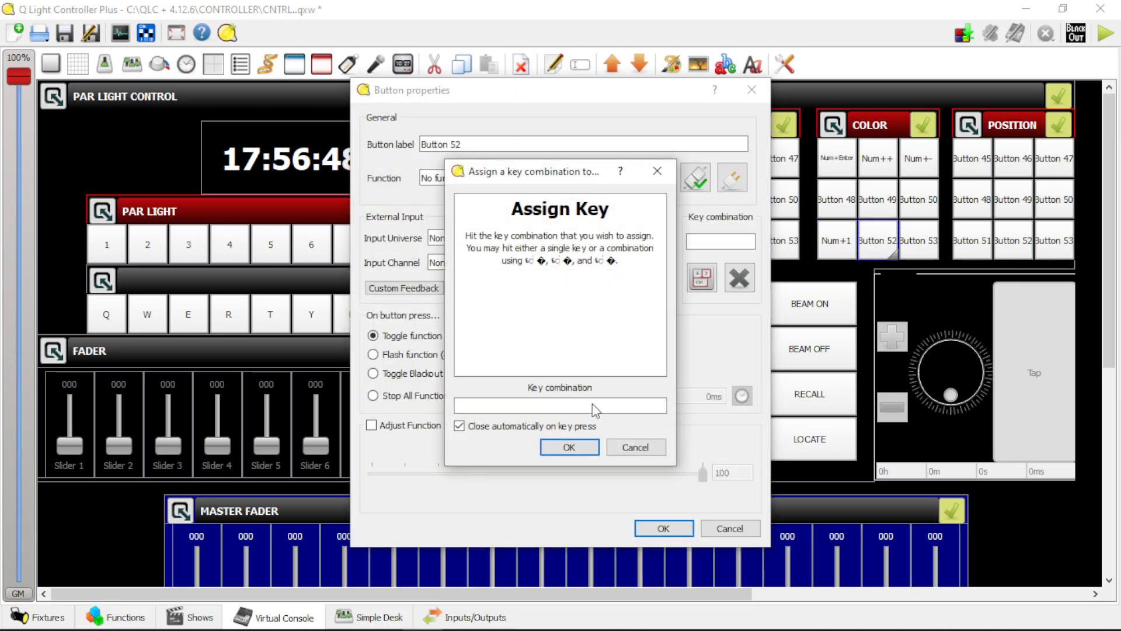
key(KP_2)
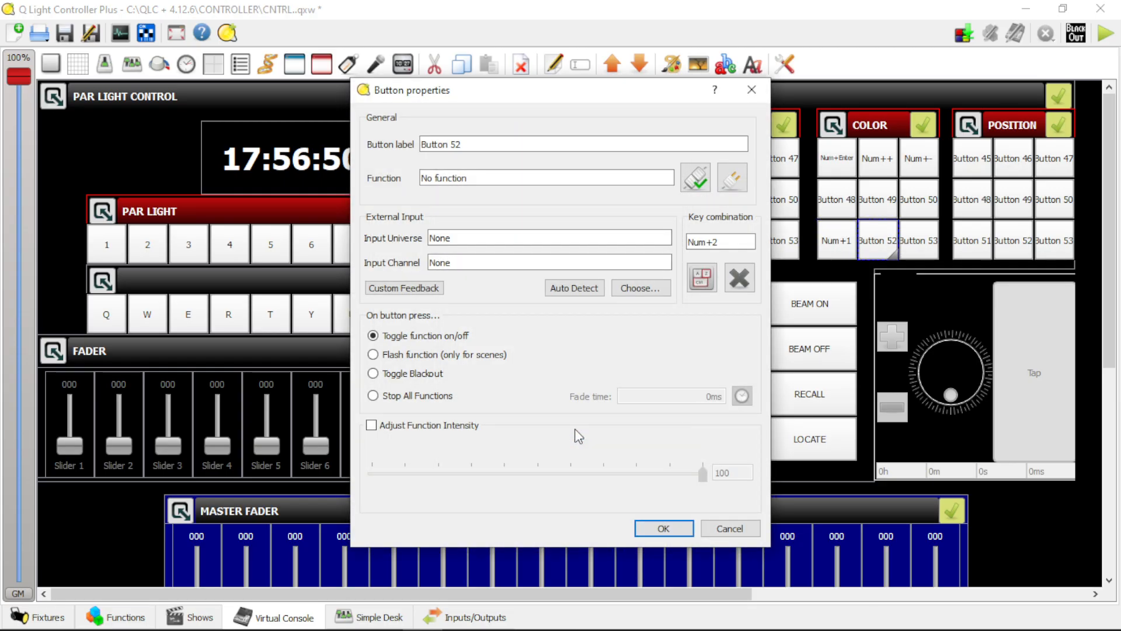
drag(459, 147, 164, 159)
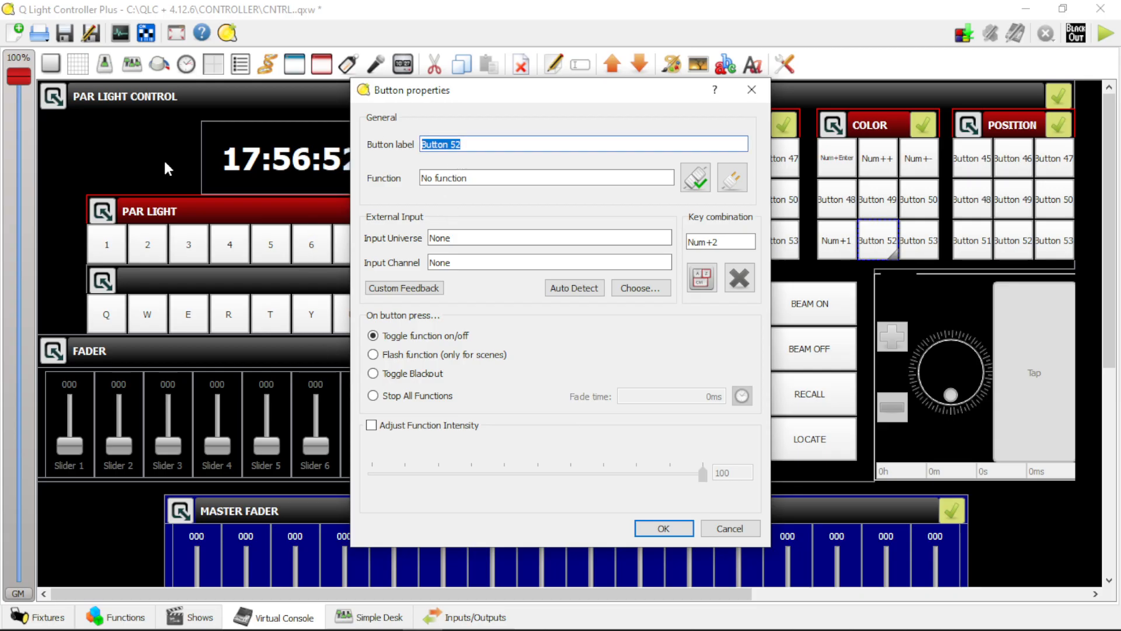
text(Num=)
key(BackSpace)
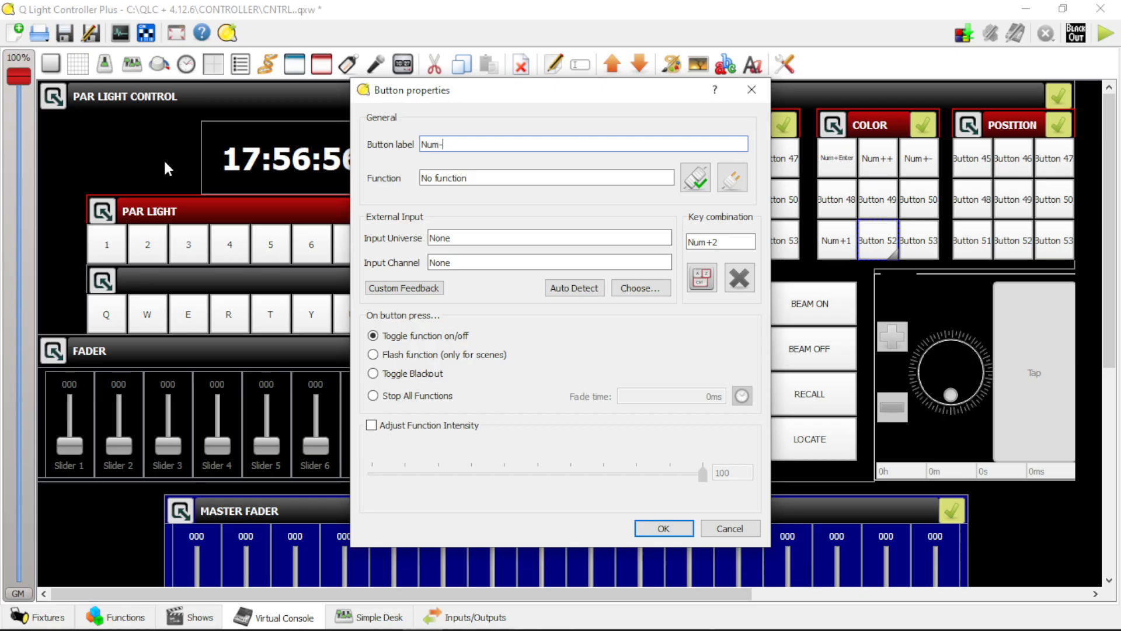
text(+2)
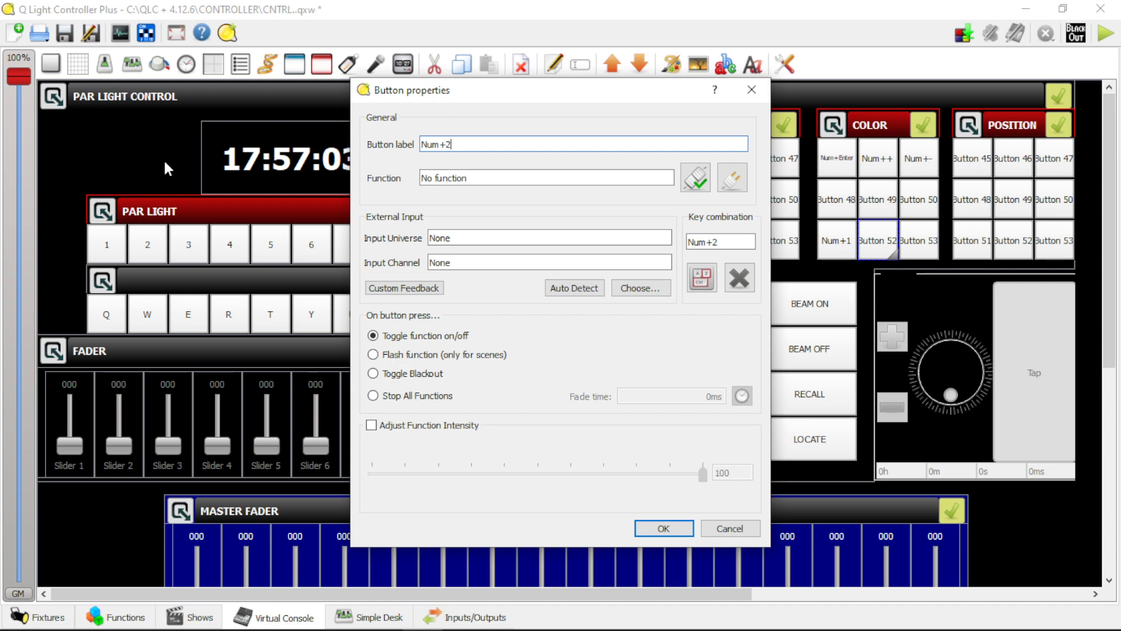
key(Return)
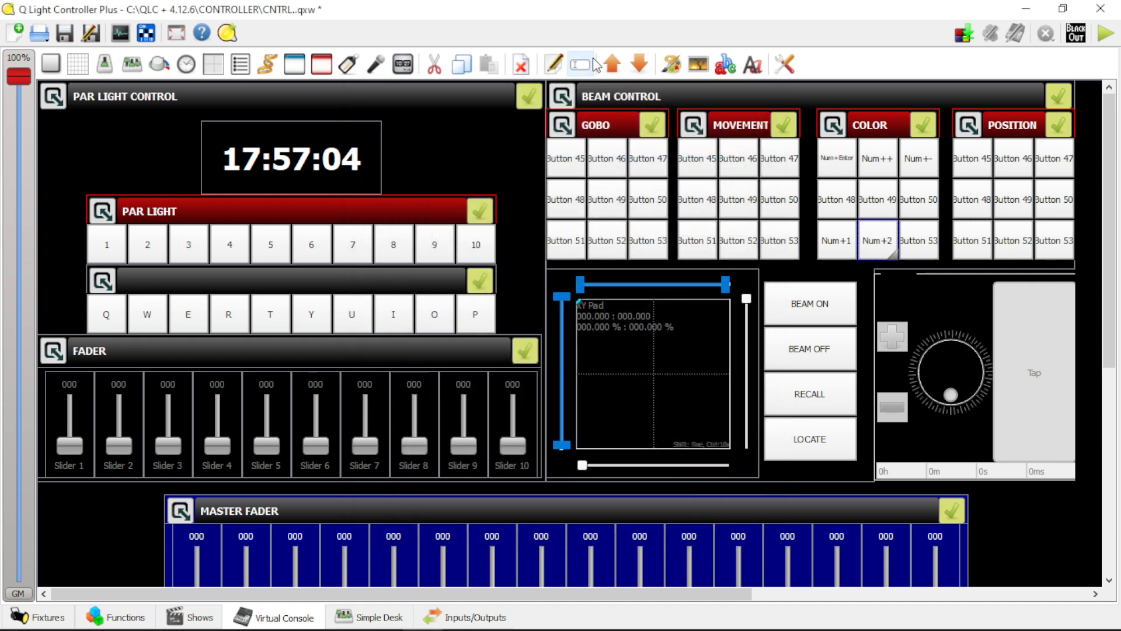
Relabel Button 53 in the COLOR frame Num+3 and assign numeric keypad key 3 to it
double_click(929, 248)
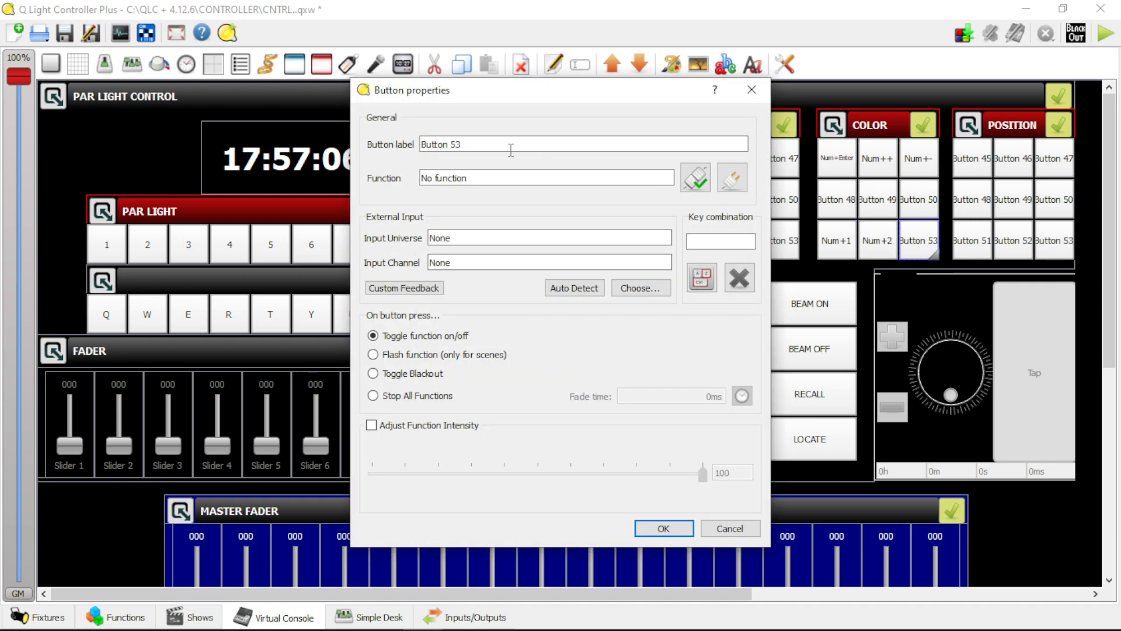
drag(513, 150, 180, 118)
text(NU)
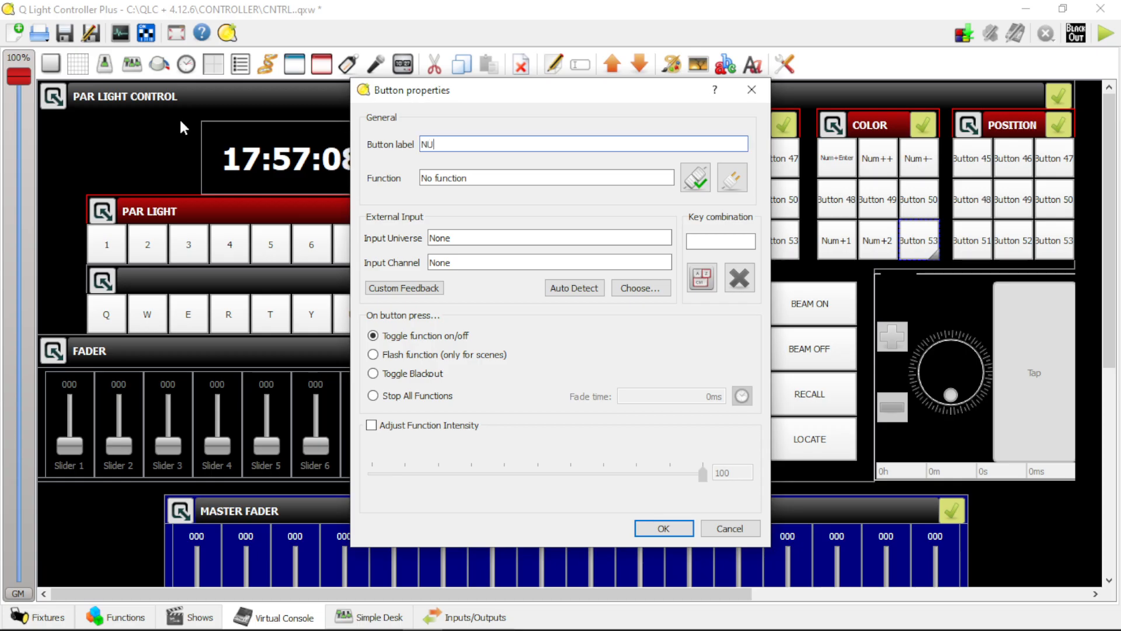
key(BackSpace)
text(um+3)
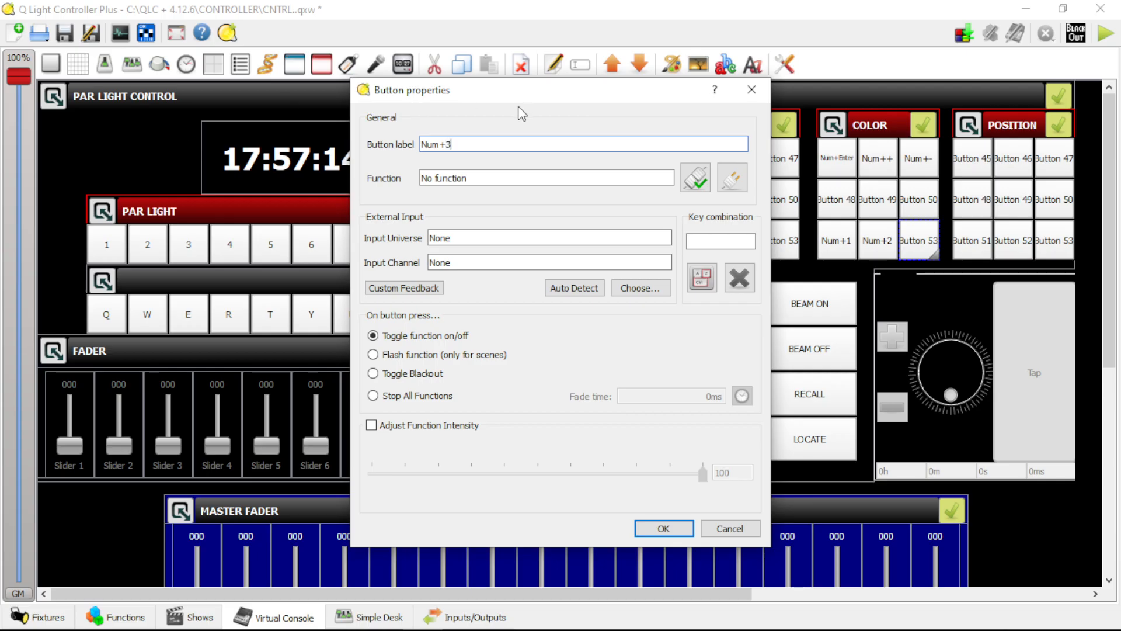
click(704, 279)
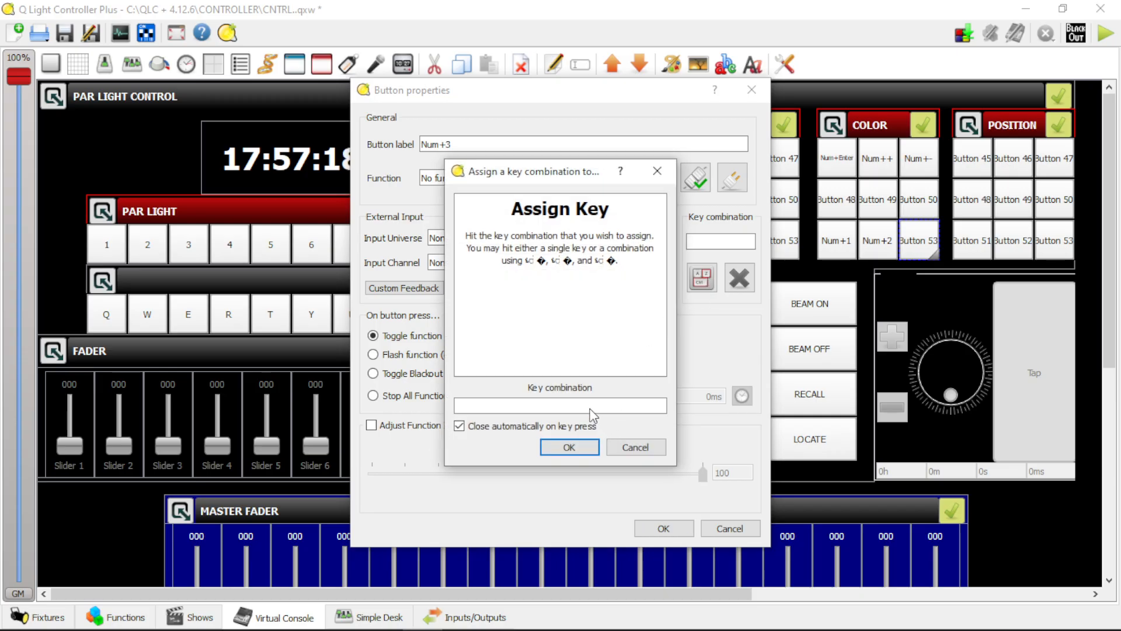
key(KP_3)
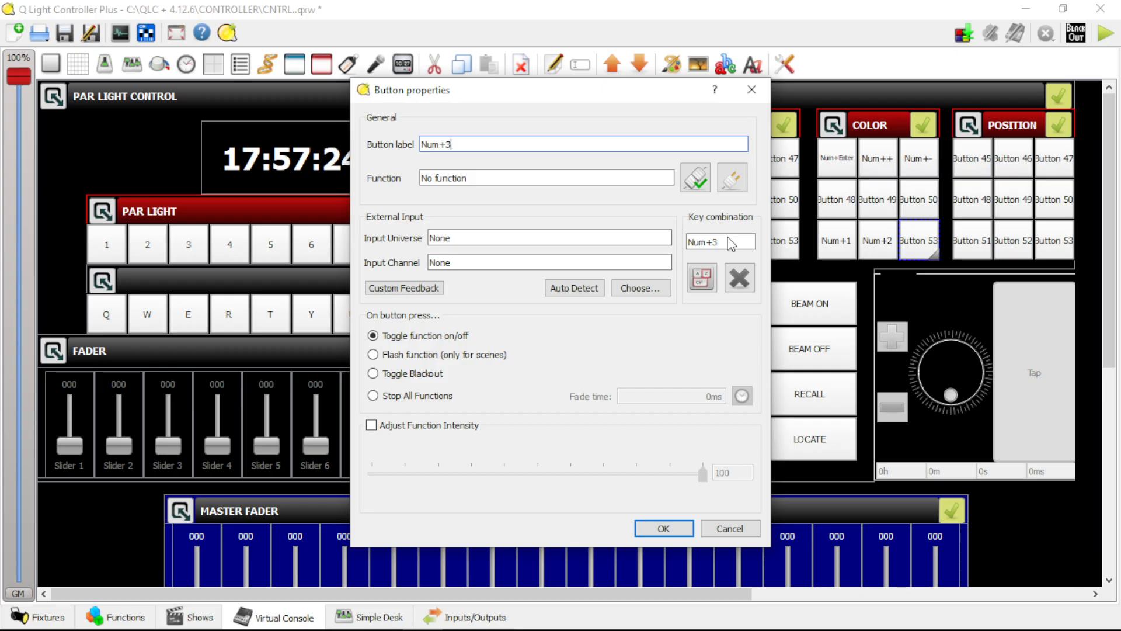
click(665, 528)
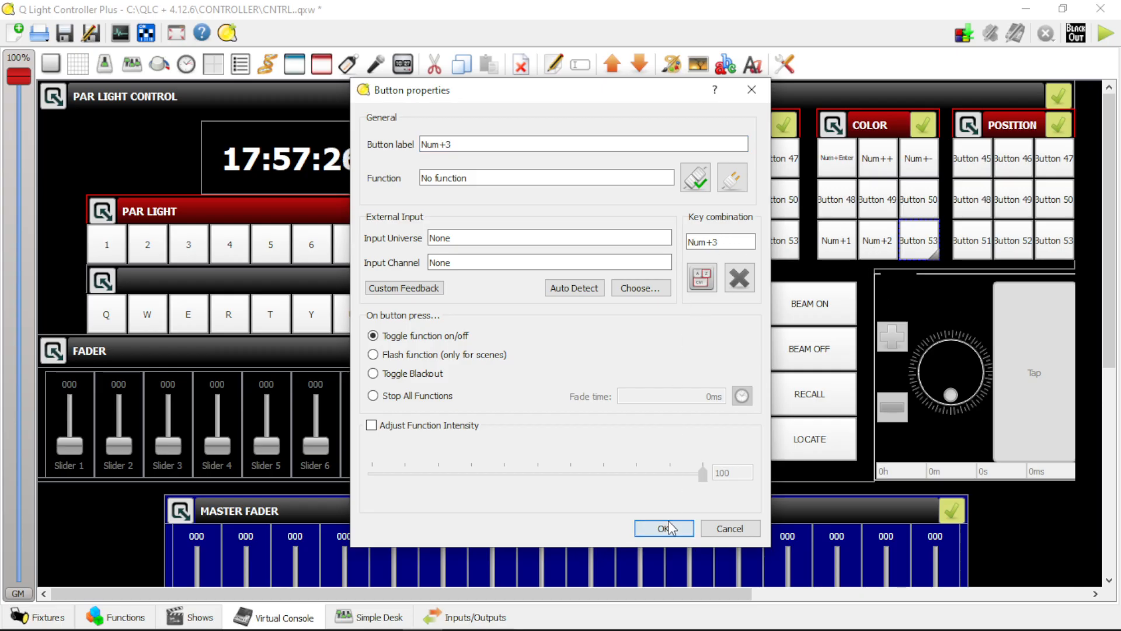
Assign numeric keypad key 4 to Button 48 in the COLOR frame and relabel the button Num+4
double_click(837, 199)
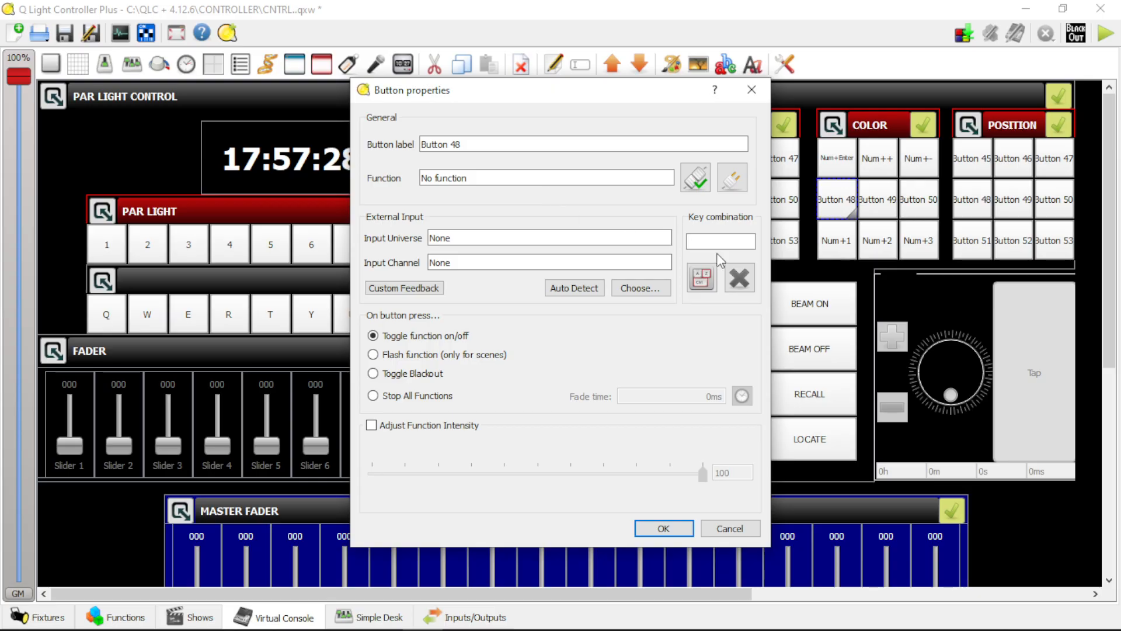
click(701, 278)
key(Escape)
key(Escape)
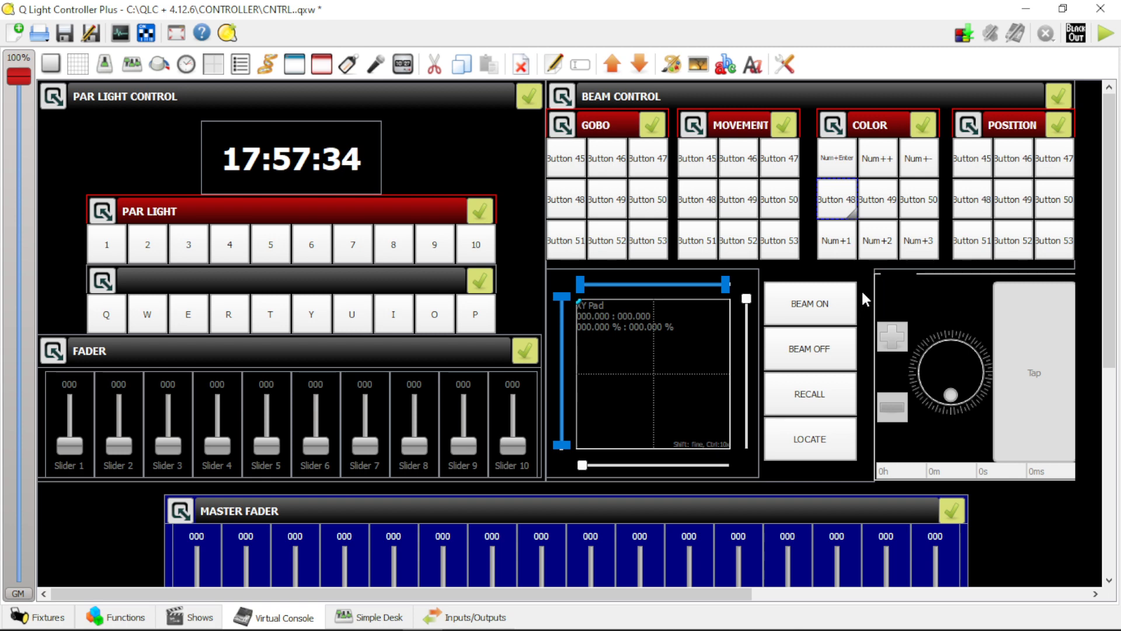
double_click(844, 210)
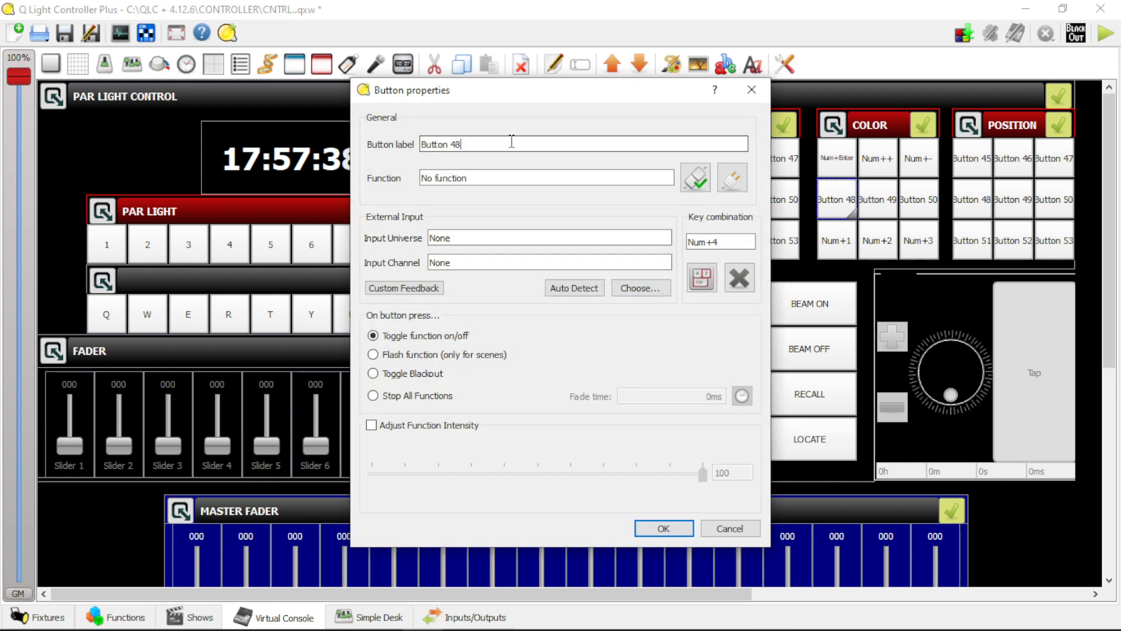
drag(513, 143, 228, 153)
text(Num+4)
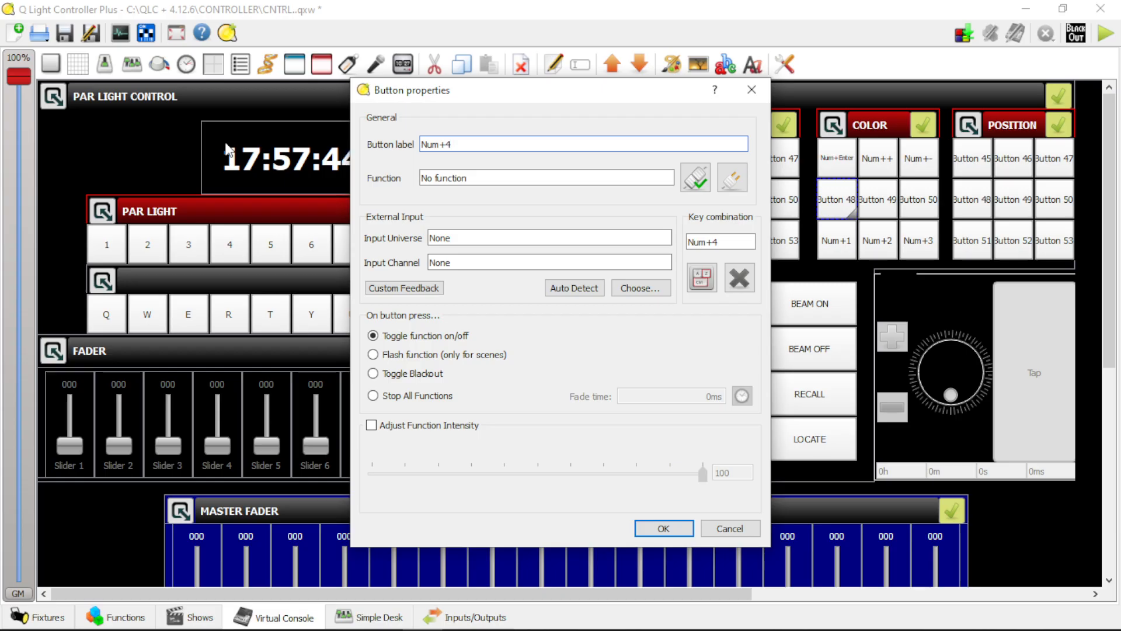
key(Return)
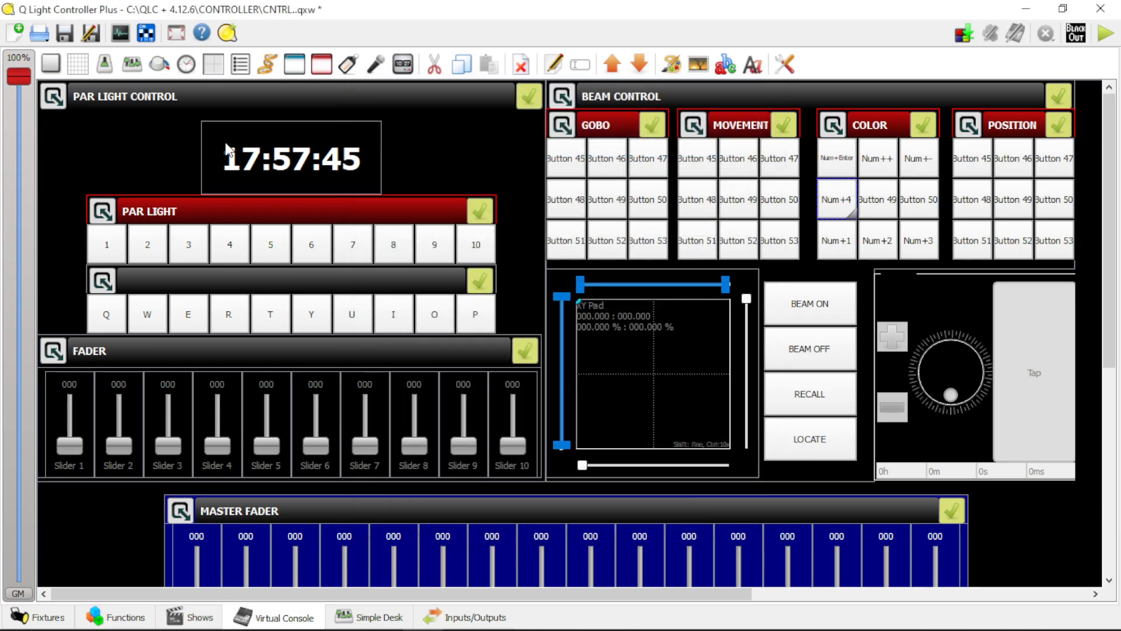
Assign numeric keypad key 5 to Button 49 in the COLOR frame and relabel the button Num+5
double_click(895, 209)
click(701, 278)
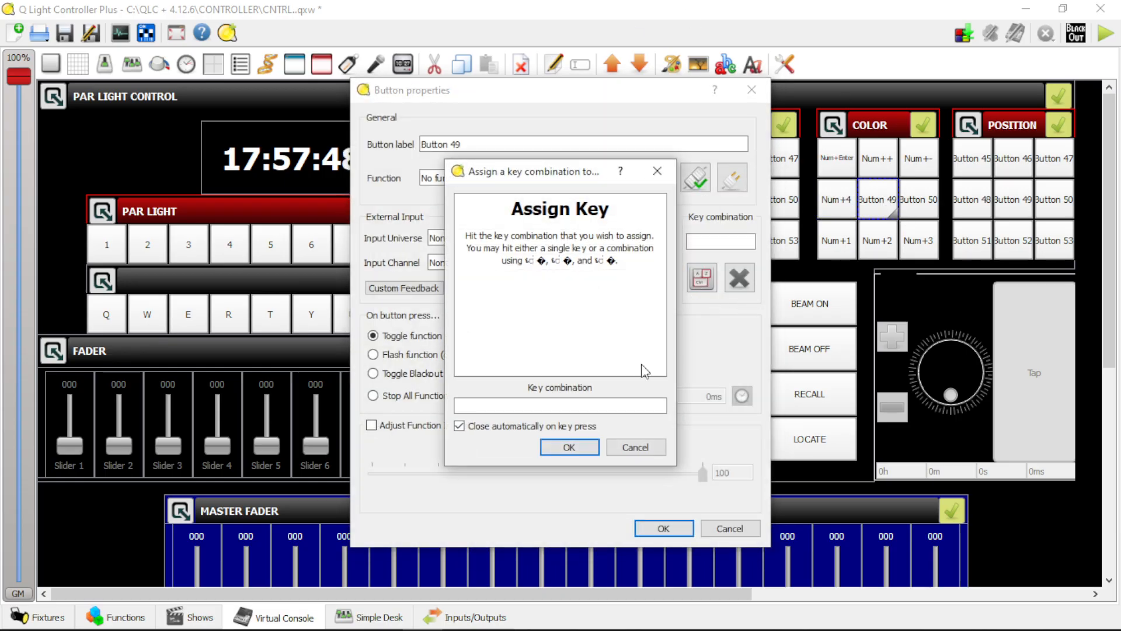
key(KP_5)
drag(508, 145, 261, 152)
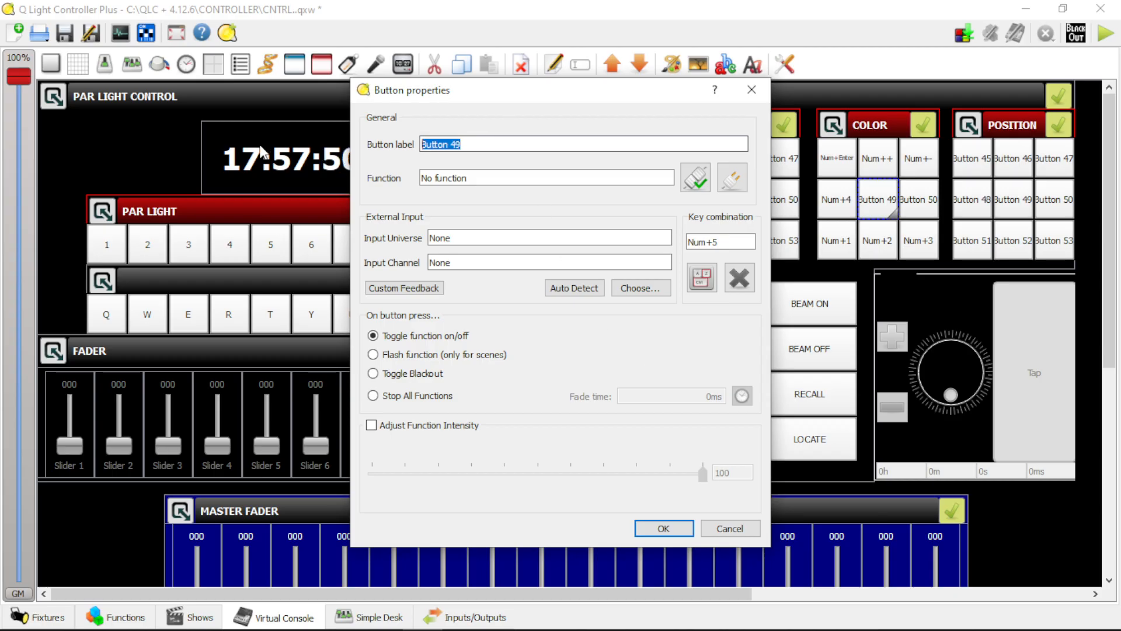
text(Num)
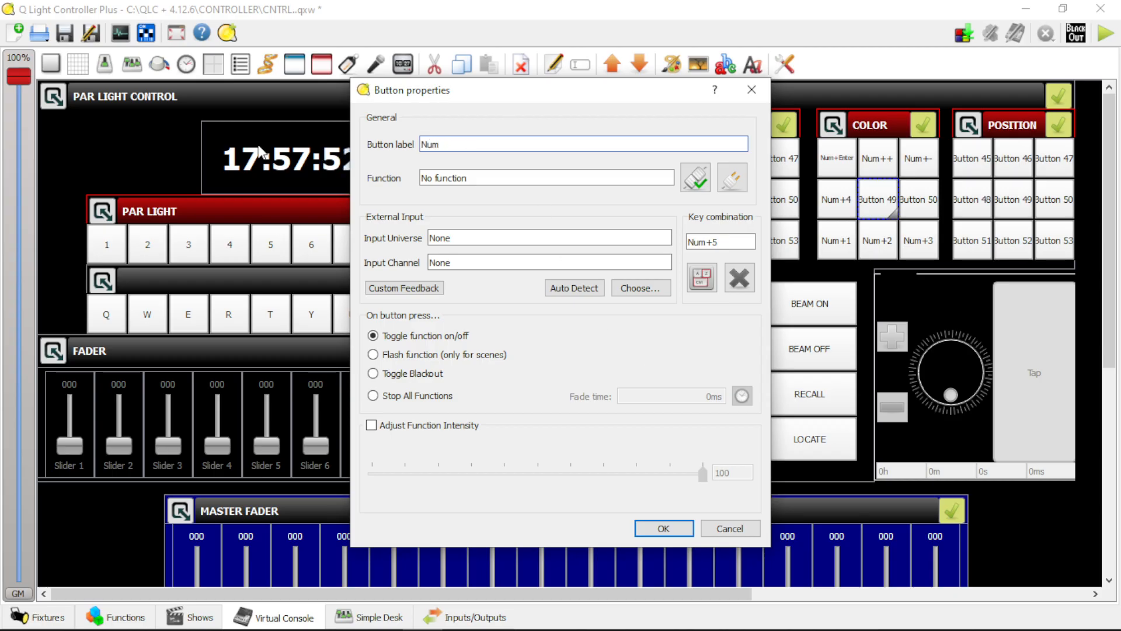
text(+5)
key(Return)
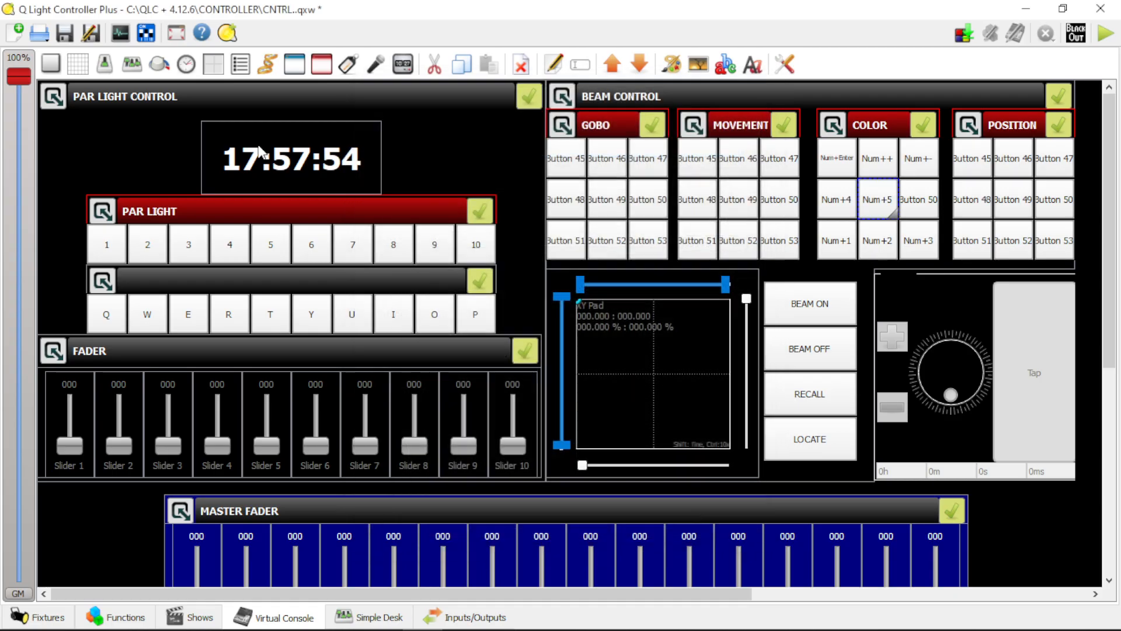
Assign numeric keypad key 6 to Button 50 in the COLOR frame and relabel the button Num+6
double_click(921, 202)
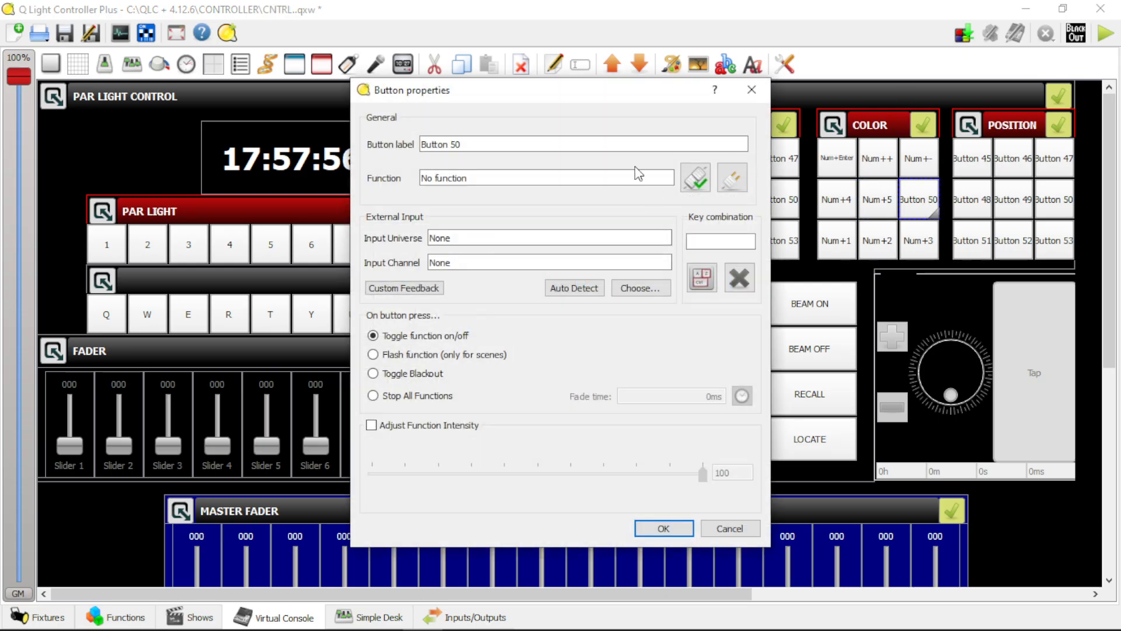
click(702, 277)
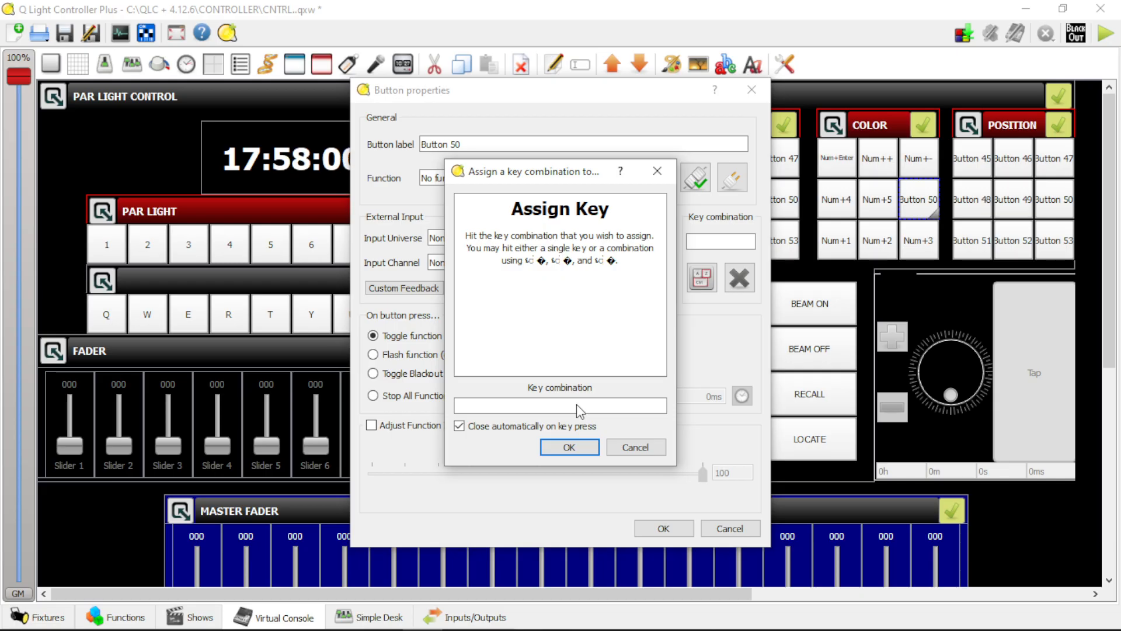
key(shift+n)
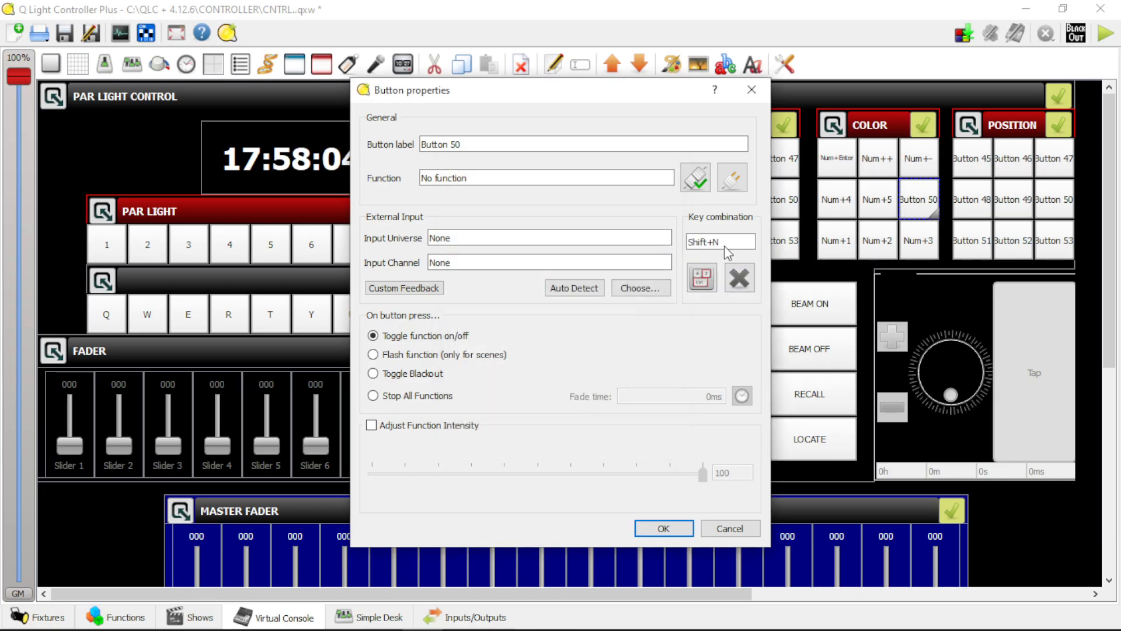
click(702, 278)
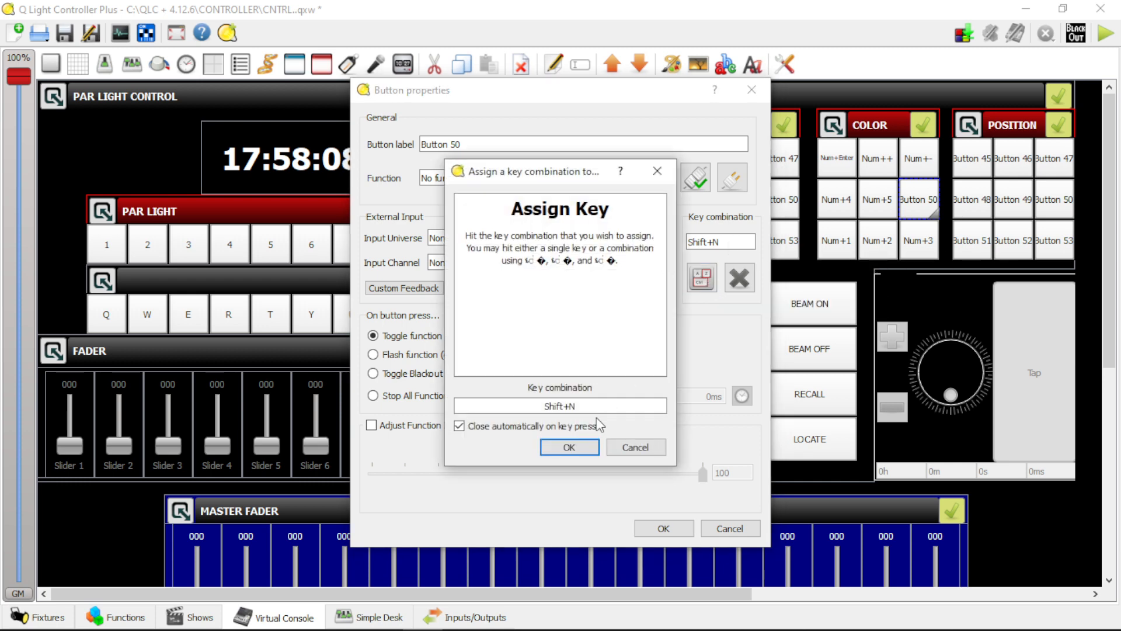
key(KP_6)
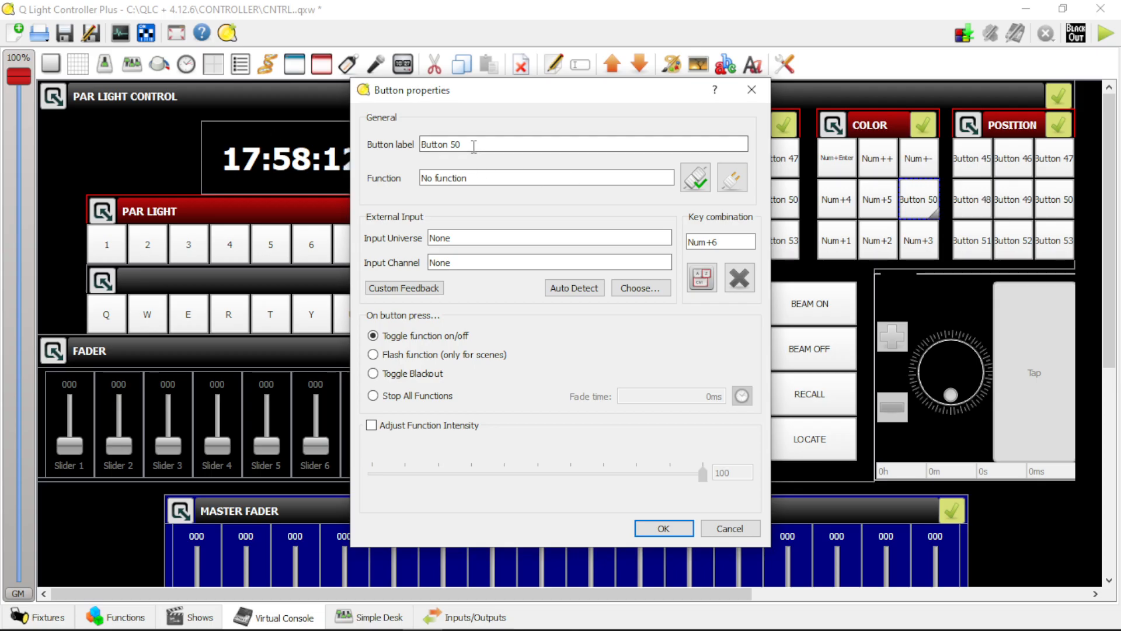
drag(539, 144, 282, 152)
text(Num+)
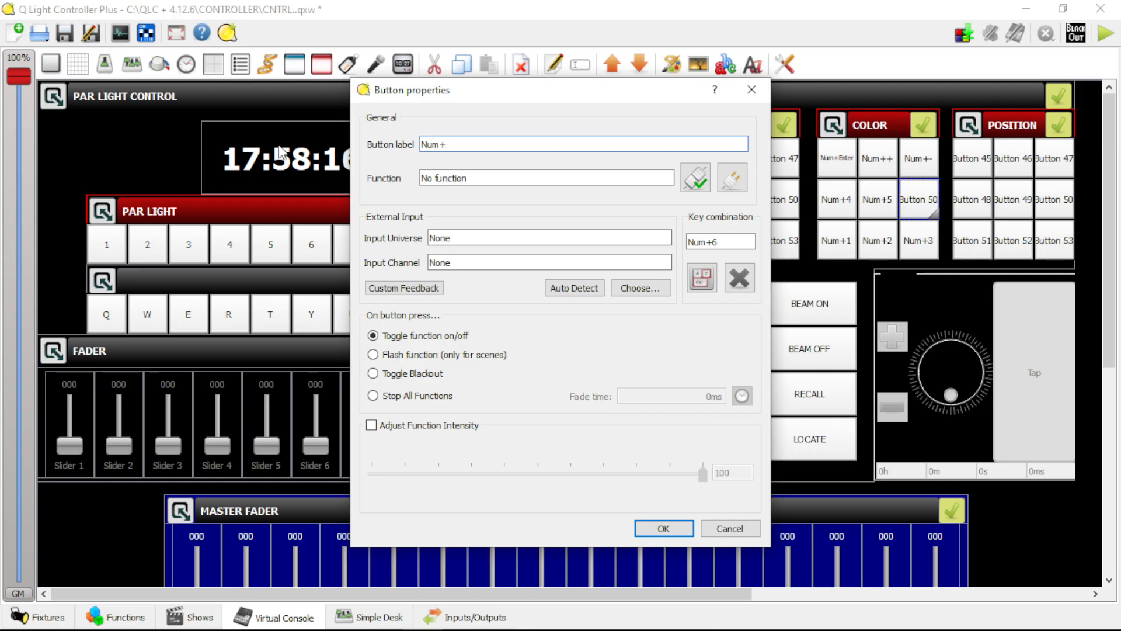
text(6)
key(Return)
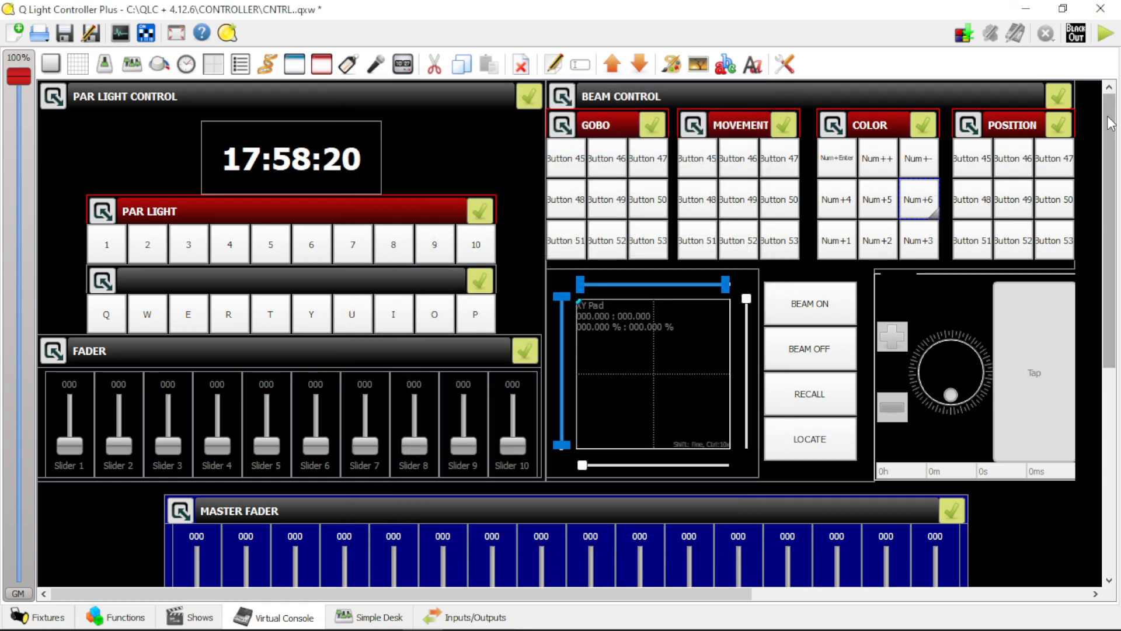
mouse_move(1113, 137)
mouse_down()
mouse_move(1116, 163)
mouse_move(1115, 135)
mouse_up()
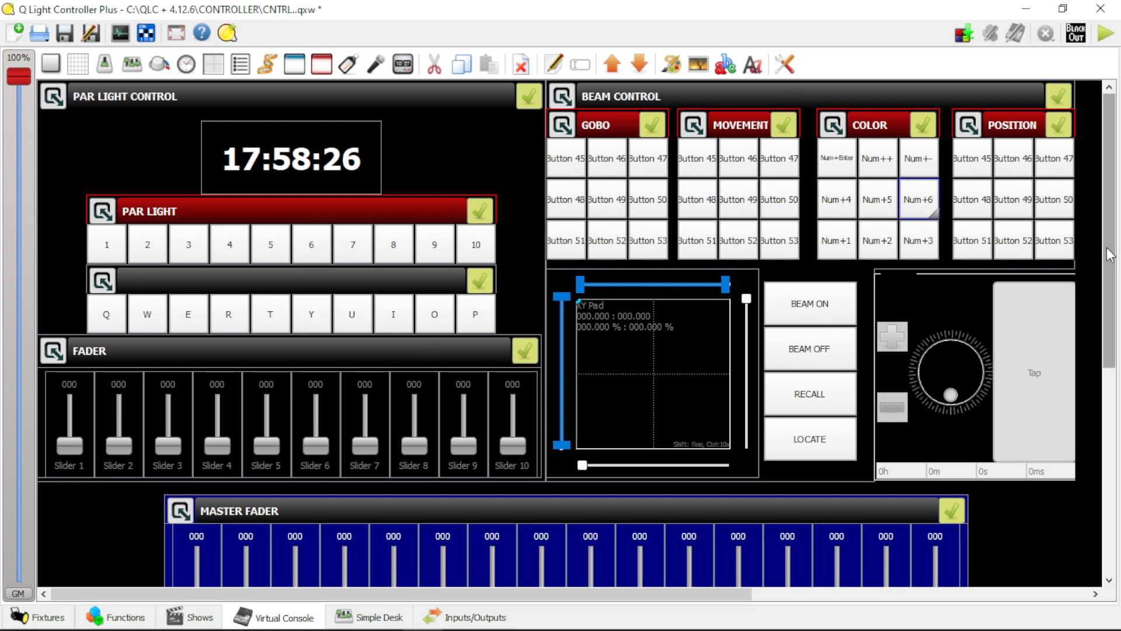
mouse_move(1113, 248)
mouse_down()
mouse_move(1114, 361)
mouse_move(1113, 248)
mouse_up()
click(1036, 517)
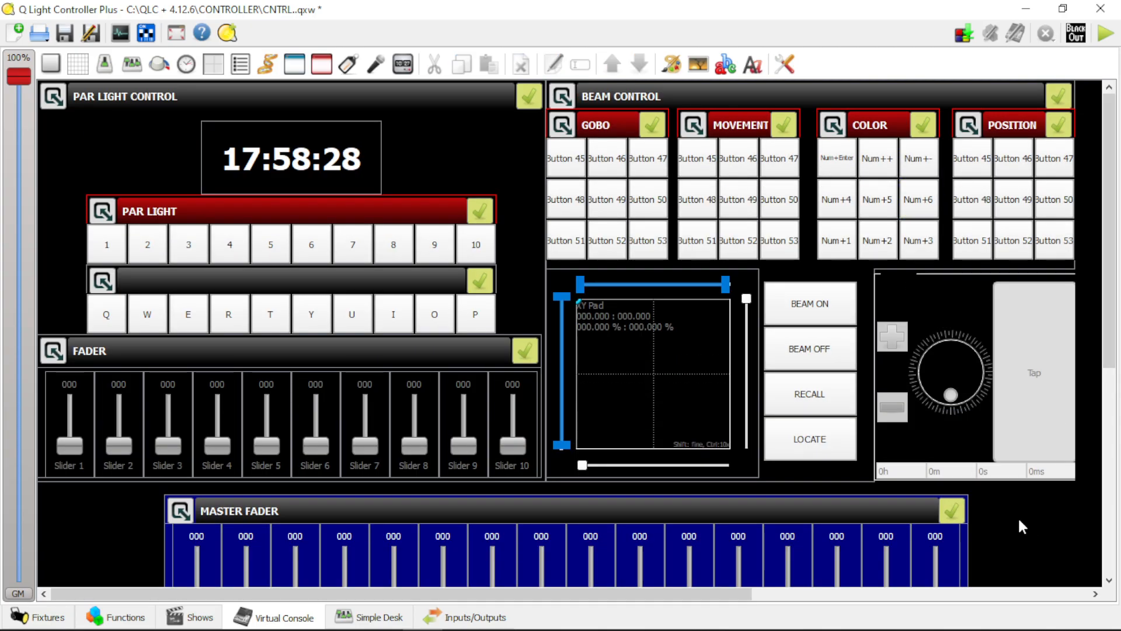
drag(1108, 266, 1114, 154)
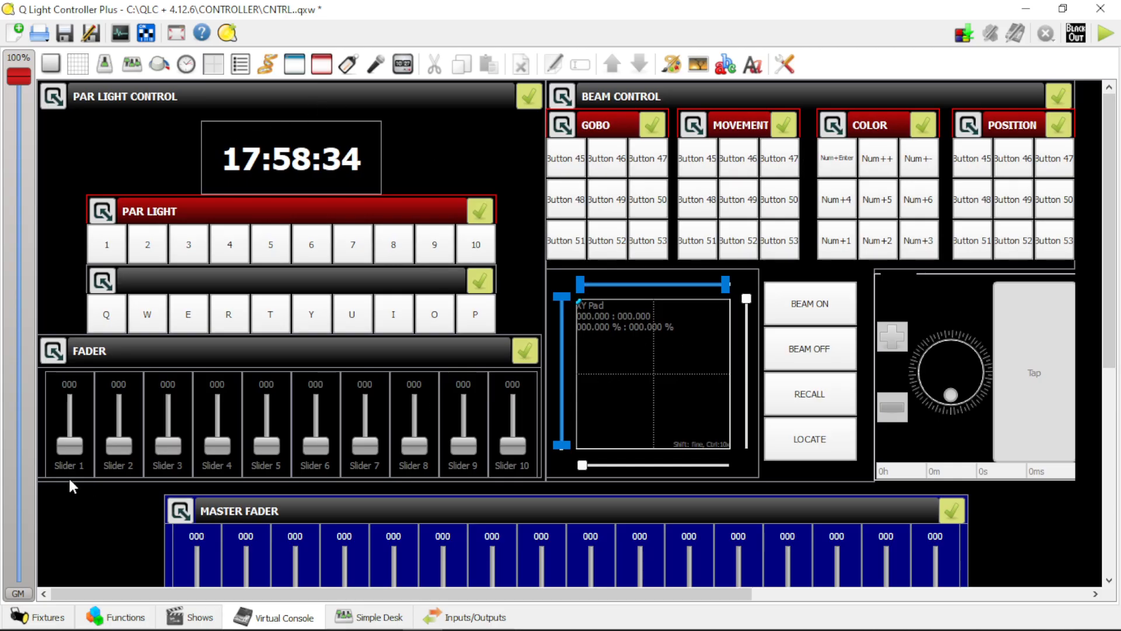
drag(1108, 265, 1093, 213)
mouse_move(1113, 330)
mouse_down()
mouse_move(1111, 408)
mouse_move(1113, 327)
mouse_up()
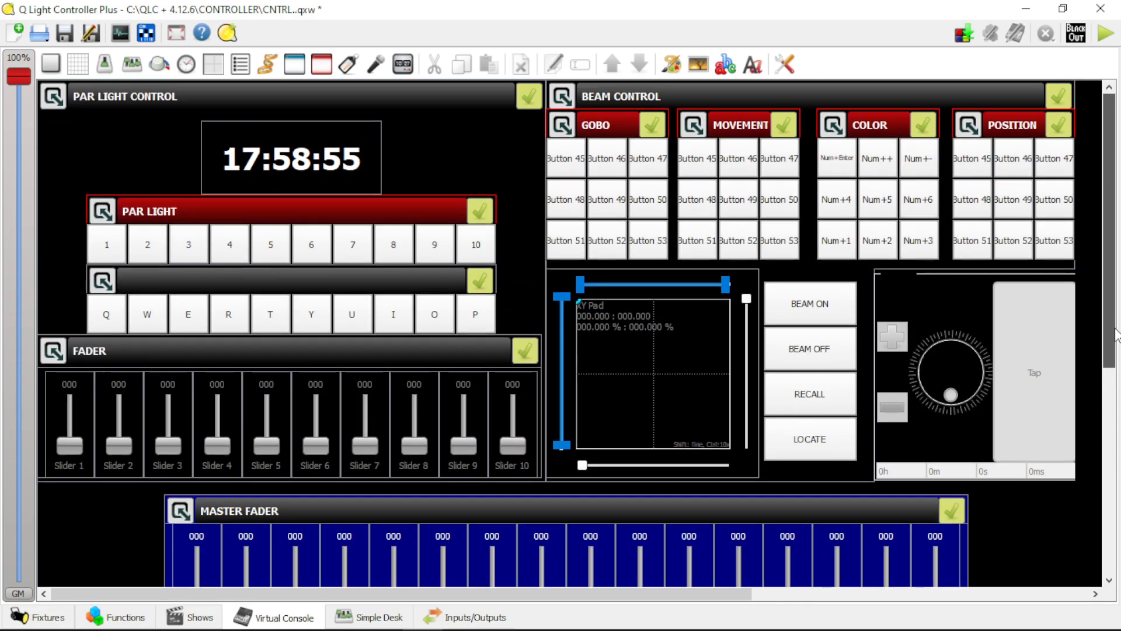
Open the project's fixture list
click(39, 617)
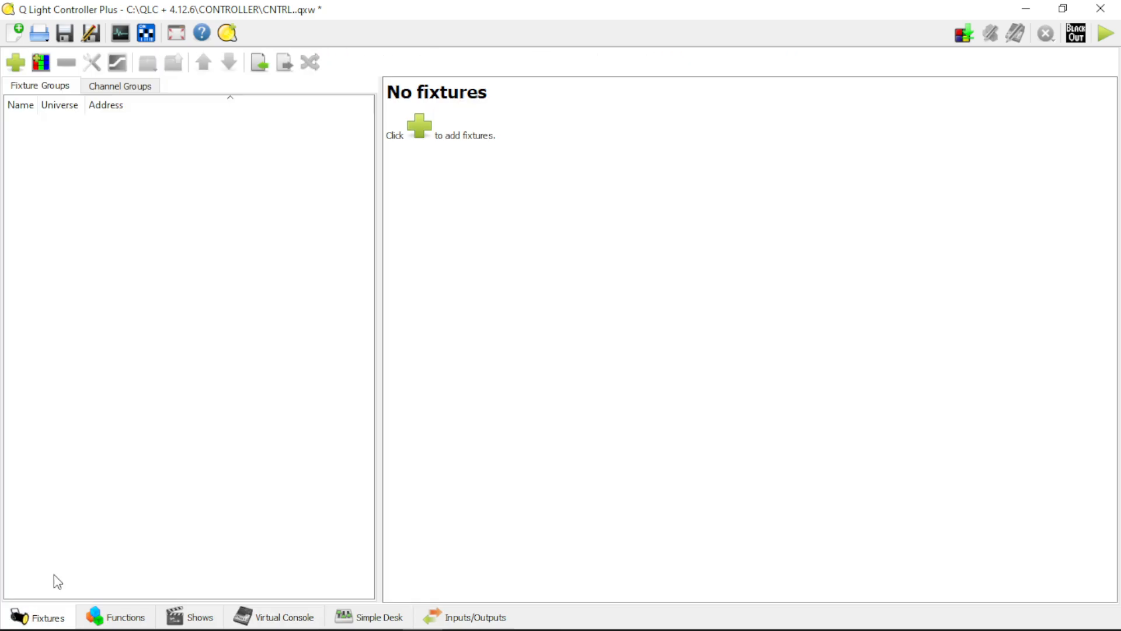
click(16, 63)
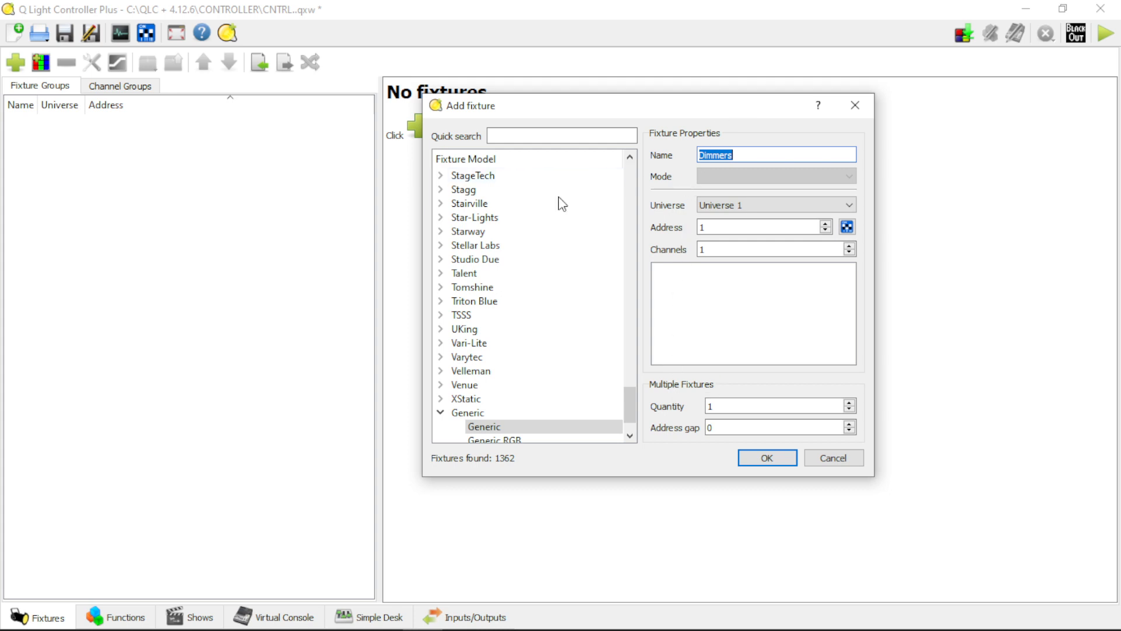
click(534, 137)
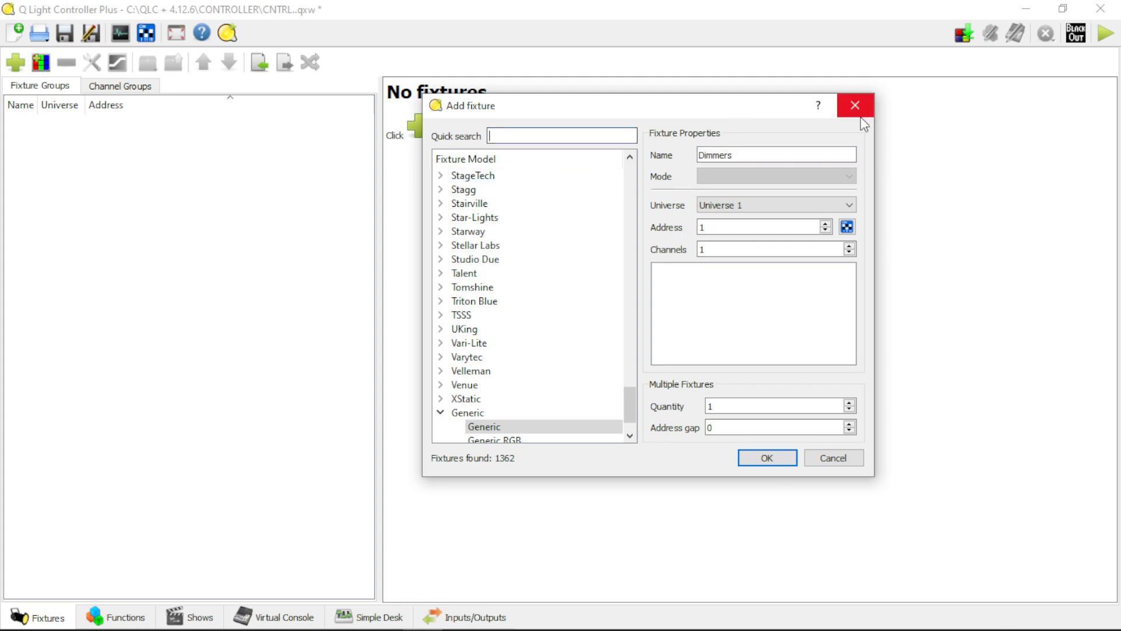
drag(699, 107, 833, 130)
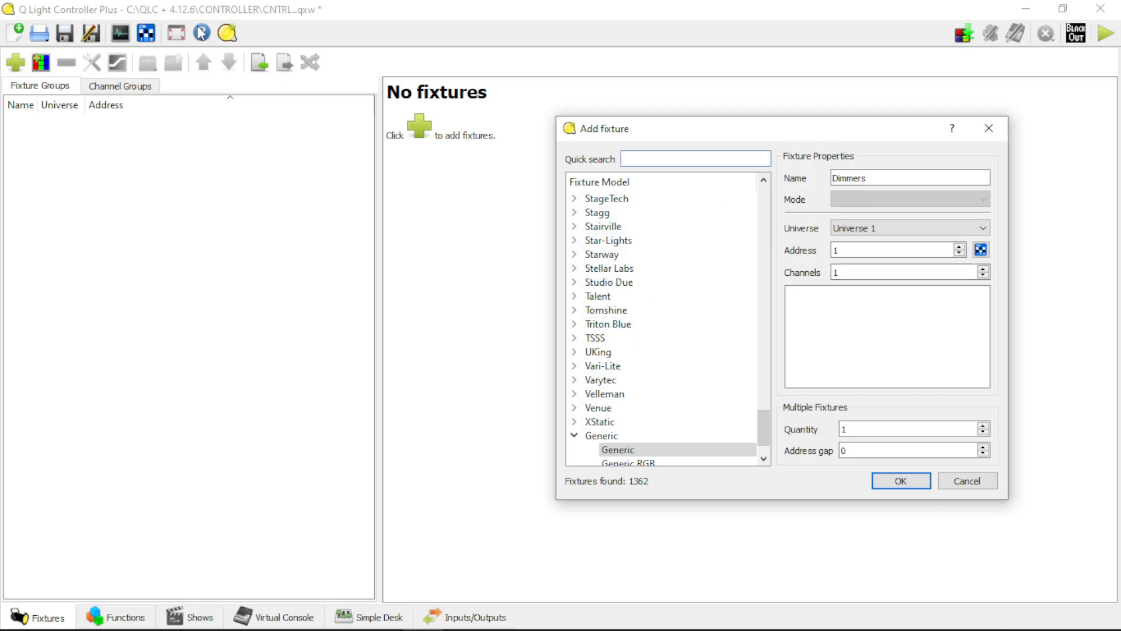
click(988, 128)
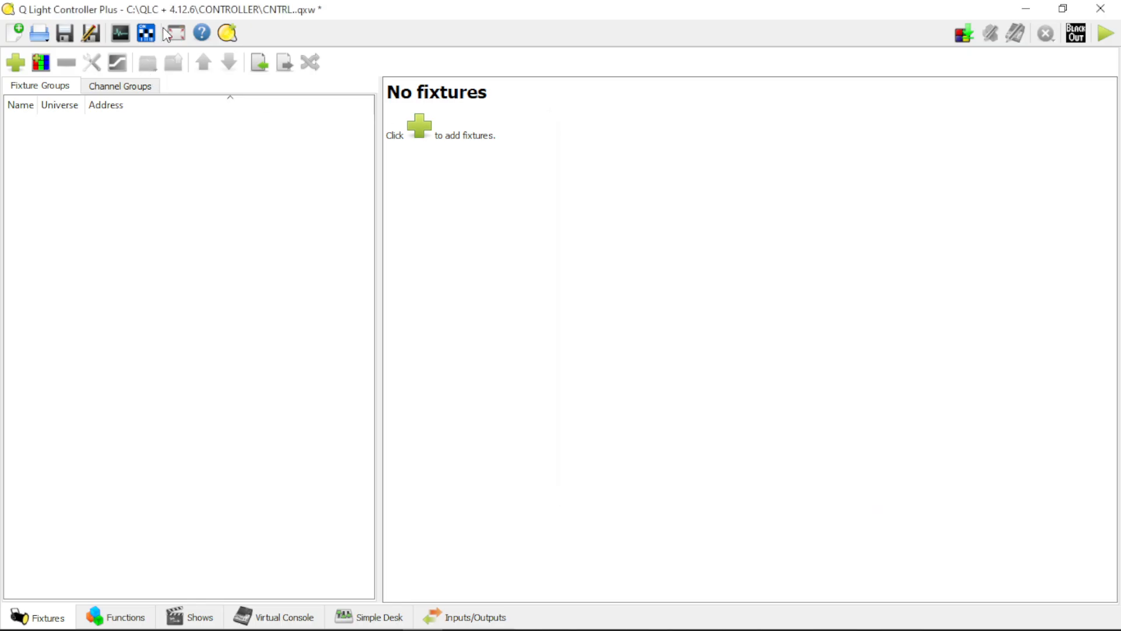
Switch the application window to full screen
click(167, 34)
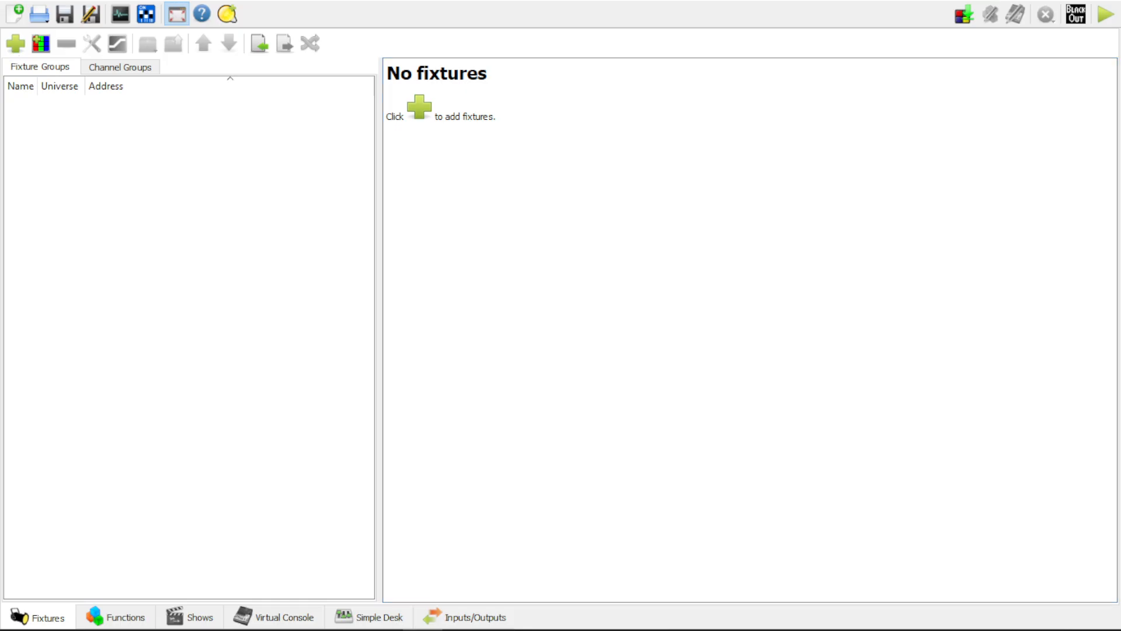
Search the fixture models for "ara" and add a single ARA vorlane fixture in 6CH mode to Universe 1 at address 1
click(15, 43)
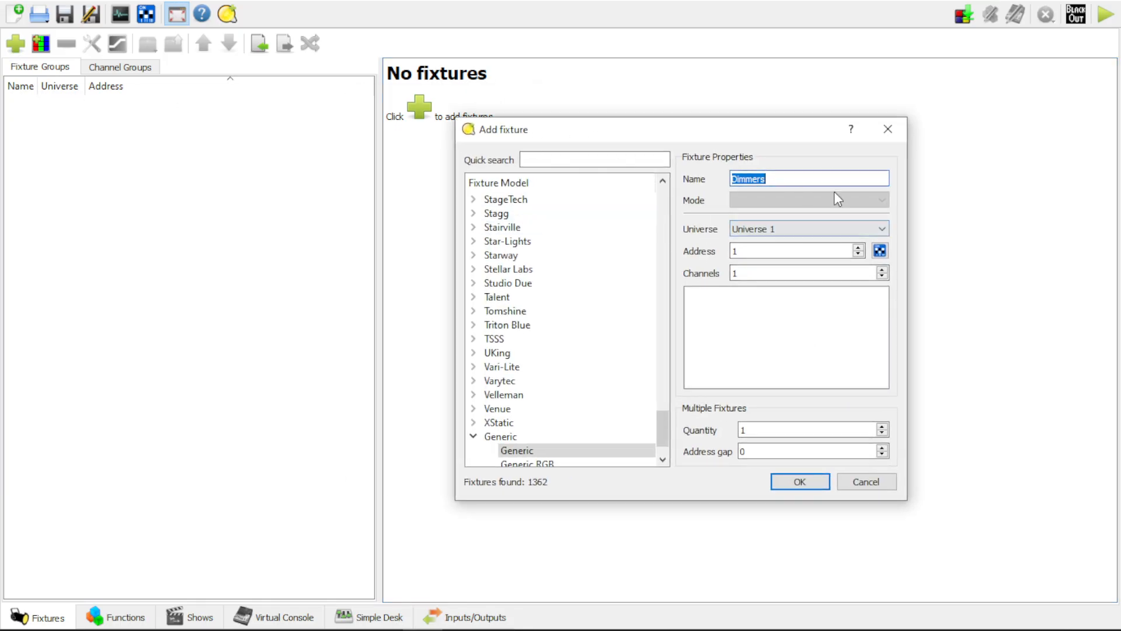
click(608, 159)
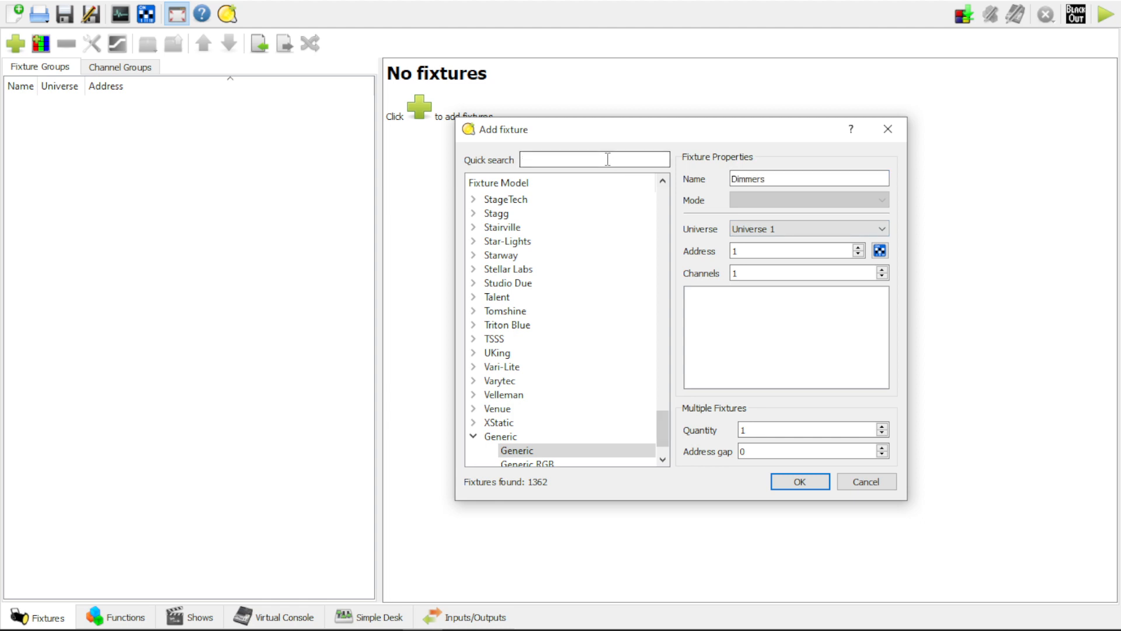
text(ara)
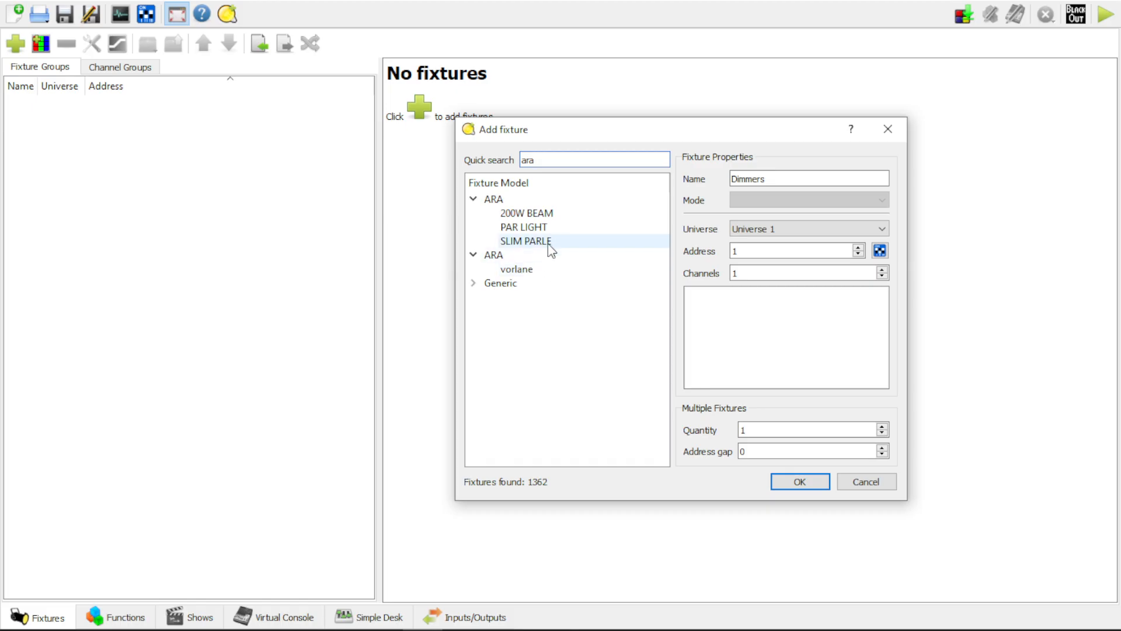
click(545, 270)
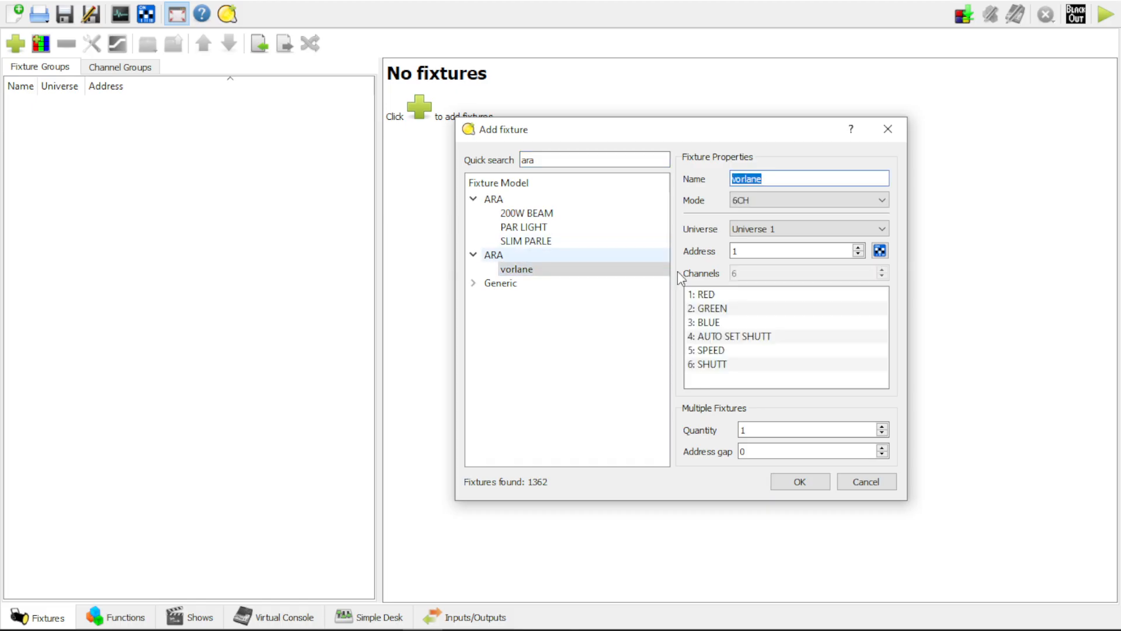
click(802, 485)
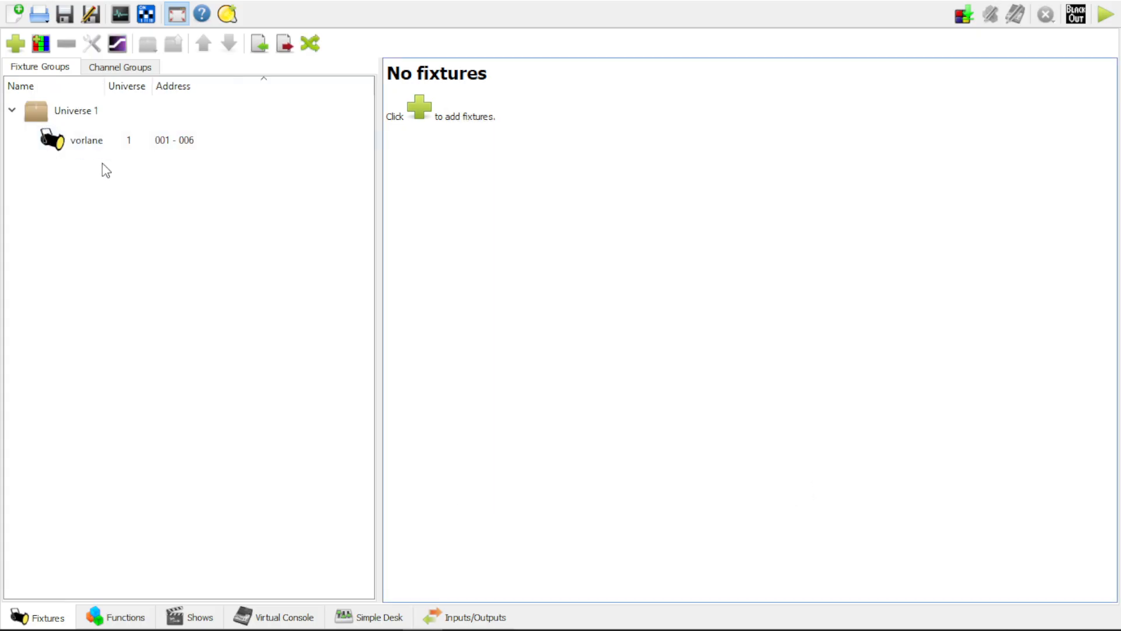
Delete the single vorlane fixture from Universe 1
click(92, 143)
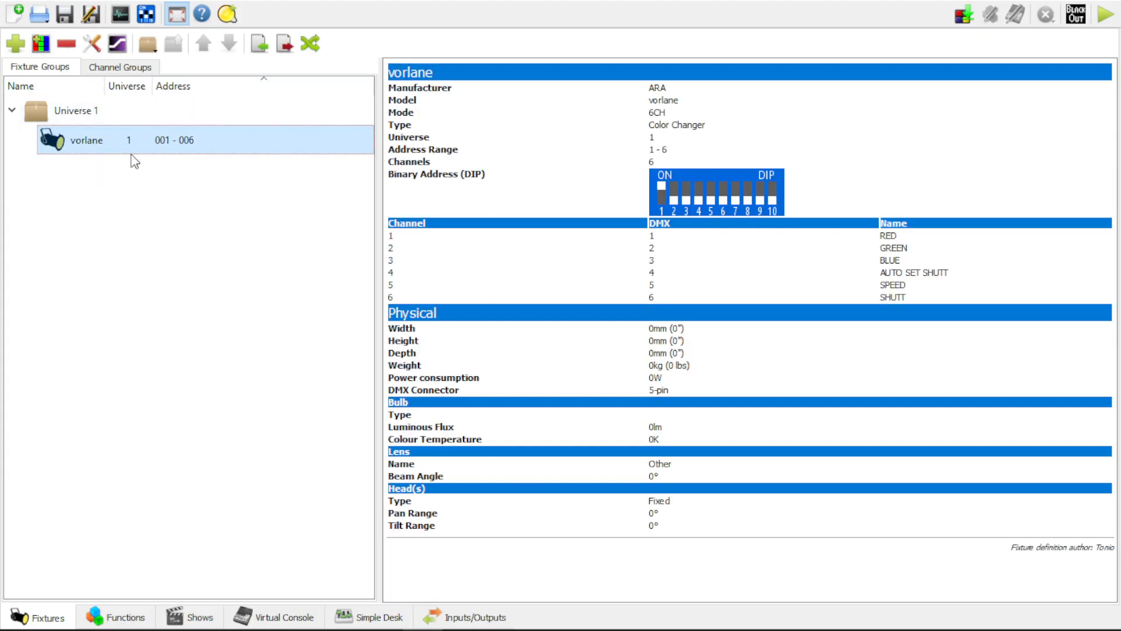
key(Delete)
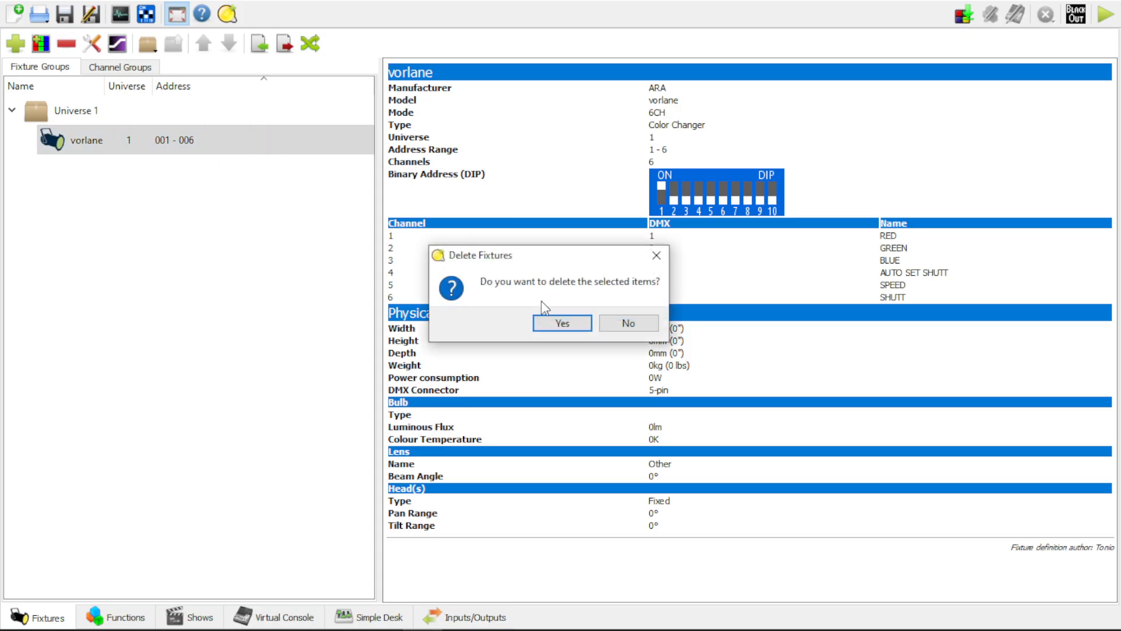
click(560, 324)
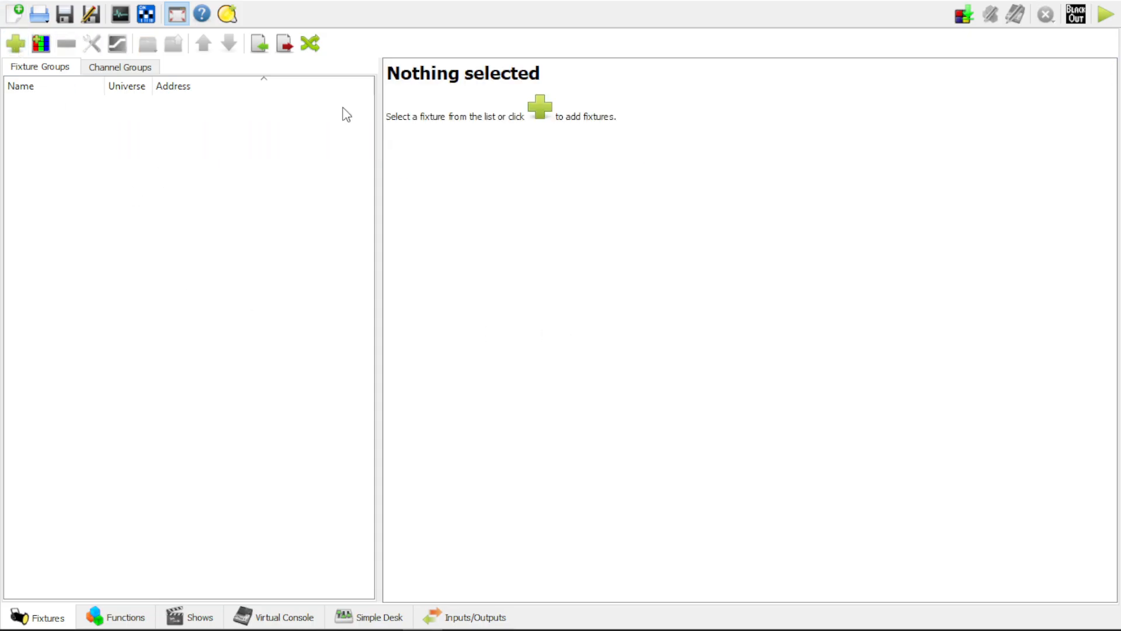
Start adding a fixture, search the models for "ara", clear the search and choose the ARA vorlane model from the full list
key(ctrl+a)
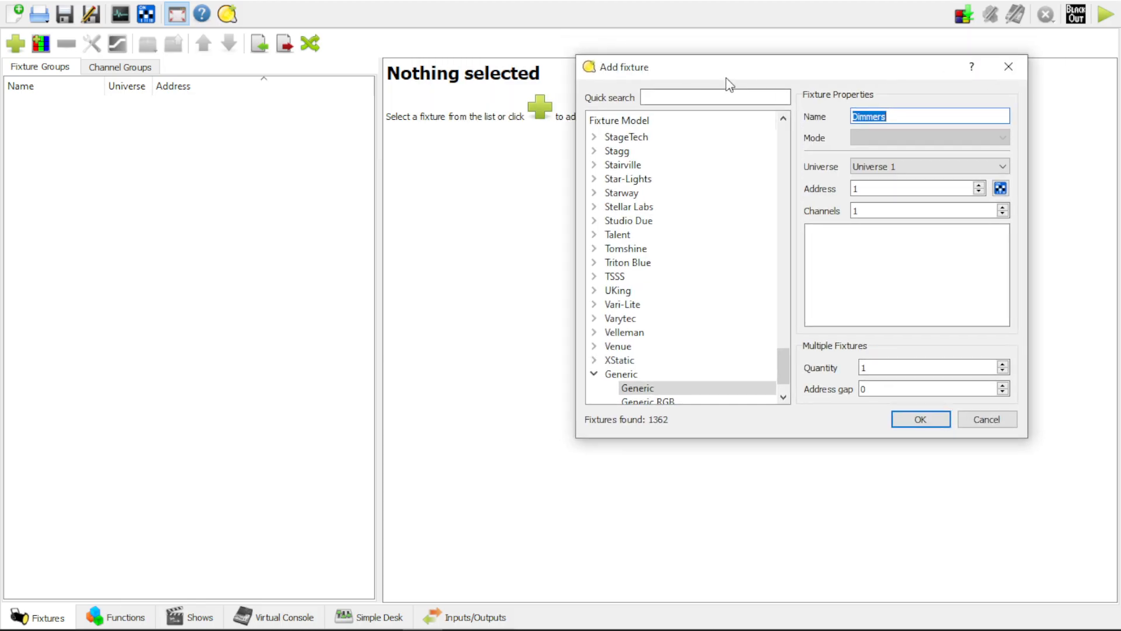
text(ara)
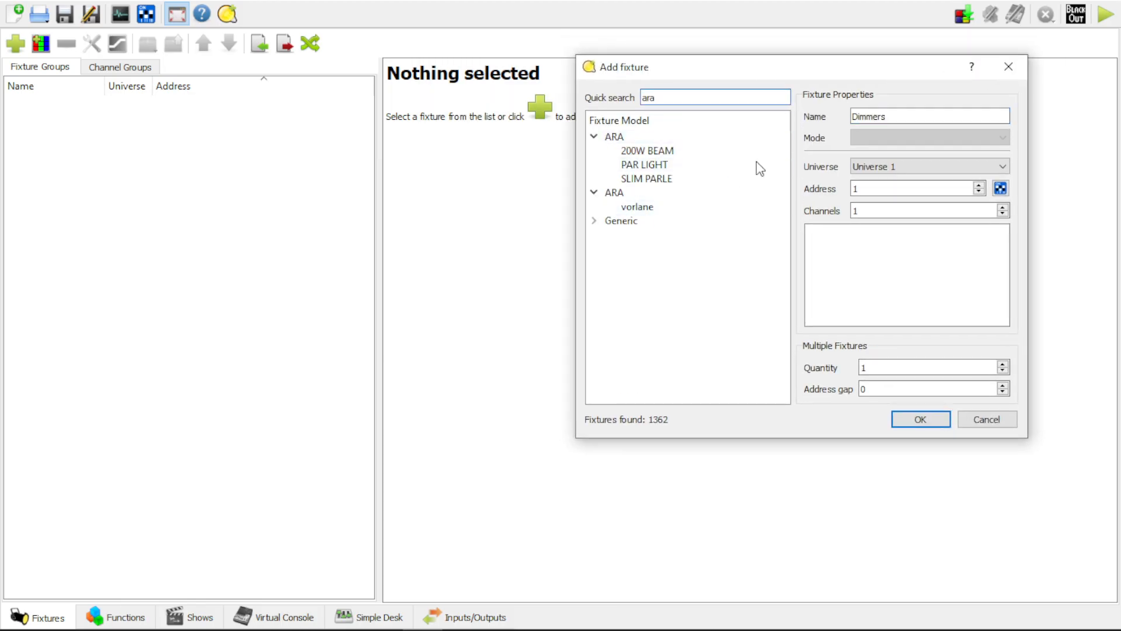
drag(663, 97, 581, 101)
key(BackSpace)
drag(785, 159, 822, 114)
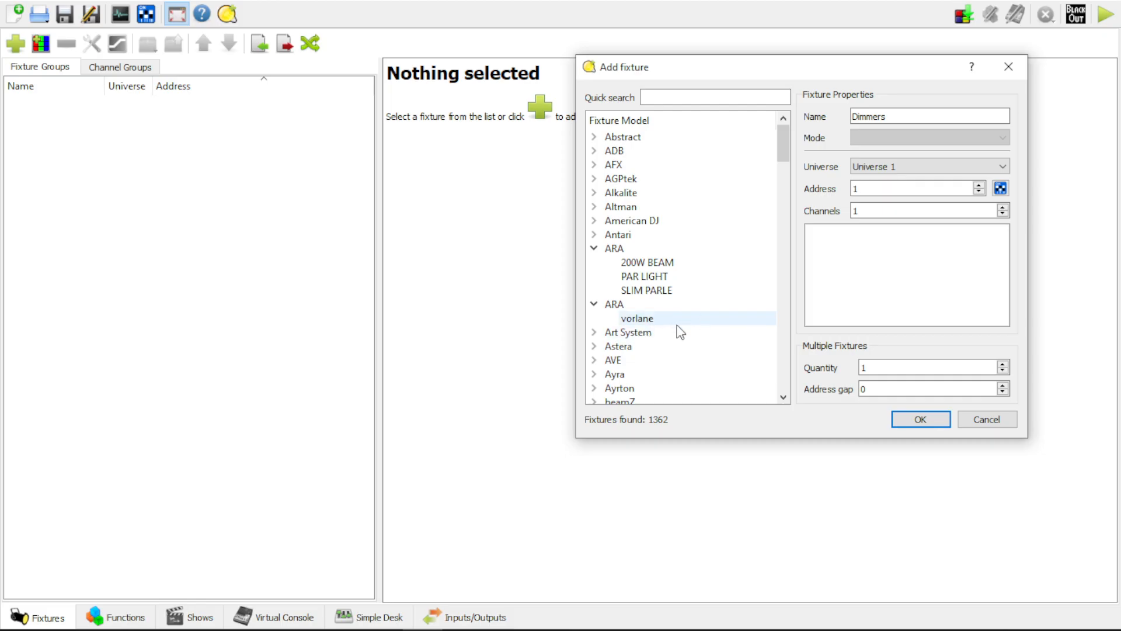
mouse_move(783, 140)
mouse_down()
mouse_move(779, 173)
mouse_move(785, 132)
mouse_up()
click(645, 320)
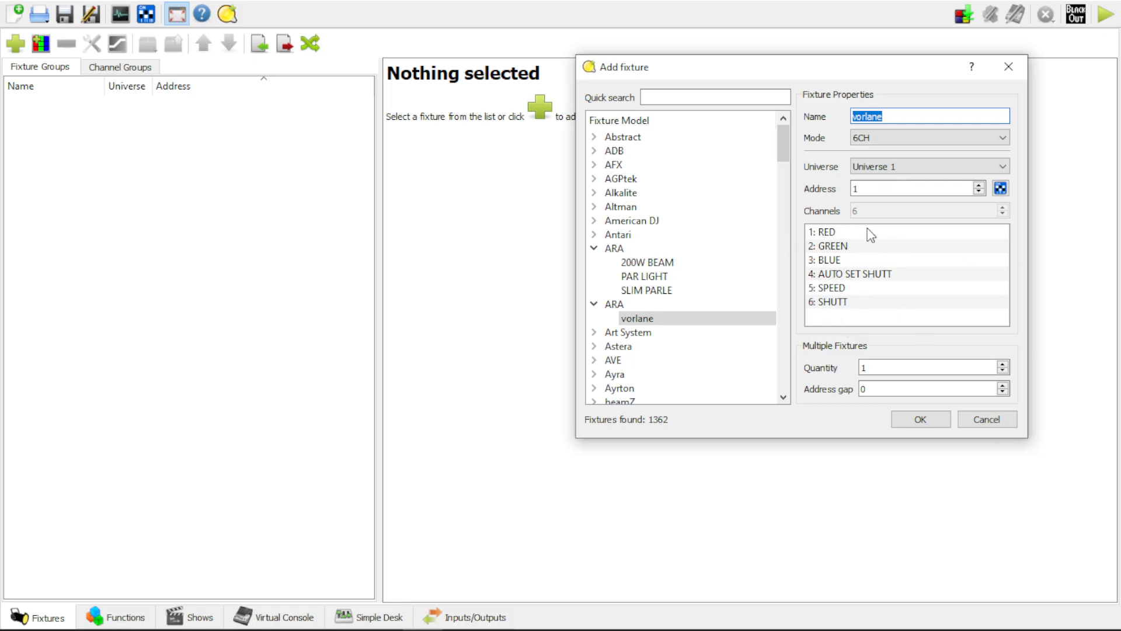
Examine the vorlane's channel list, going through its green, blue, auto set shutter, speed and shutter channels
click(876, 244)
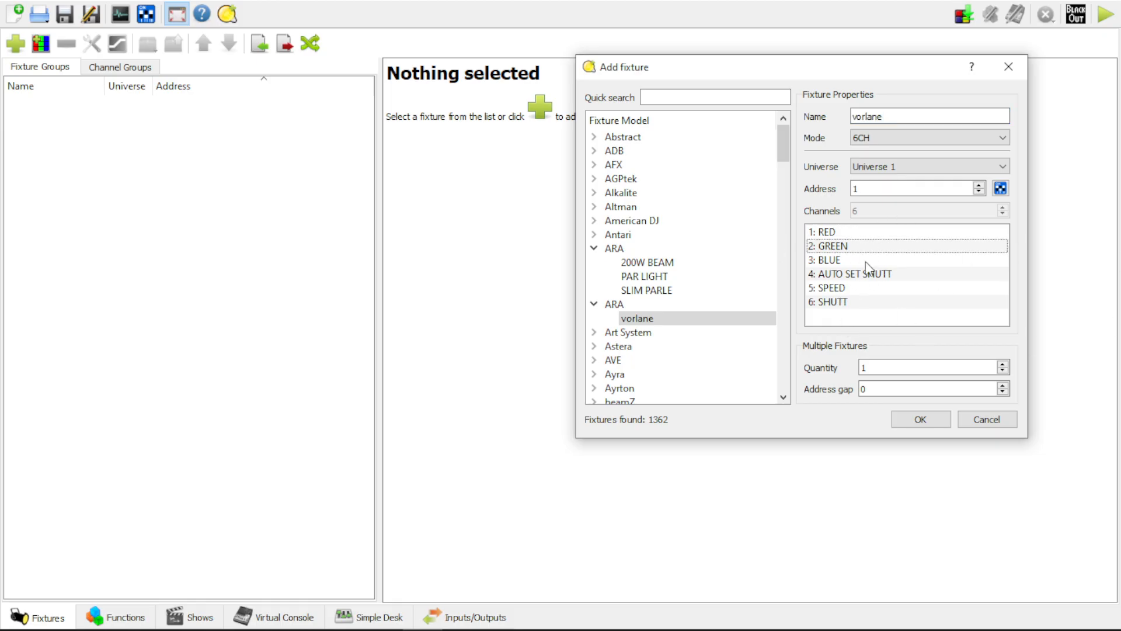
click(866, 262)
click(884, 269)
click(859, 291)
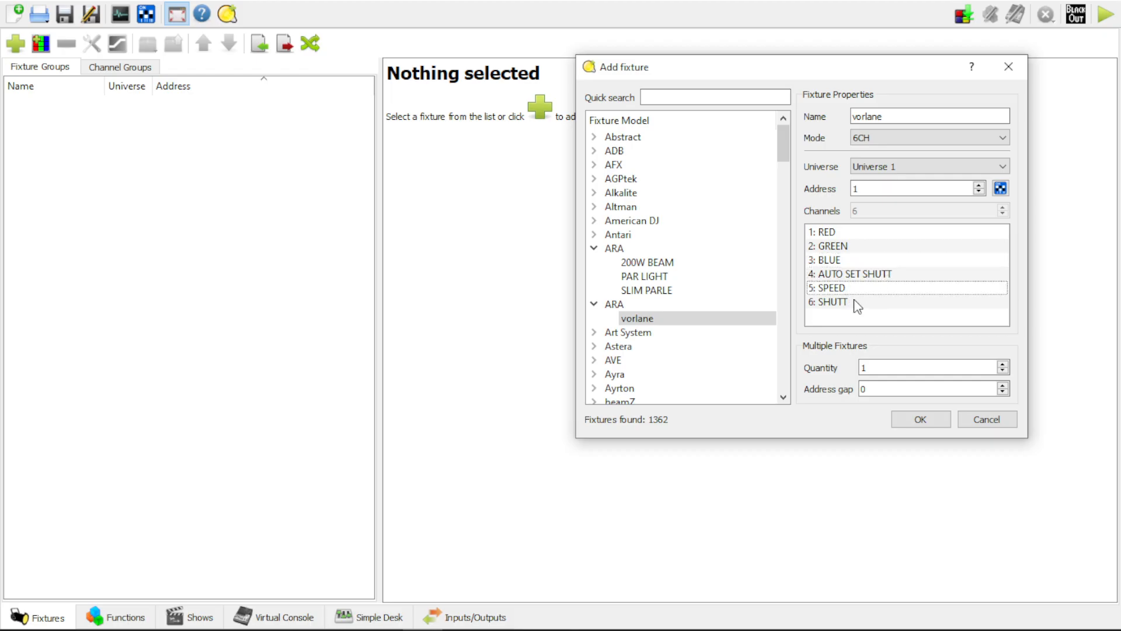
click(857, 305)
click(924, 274)
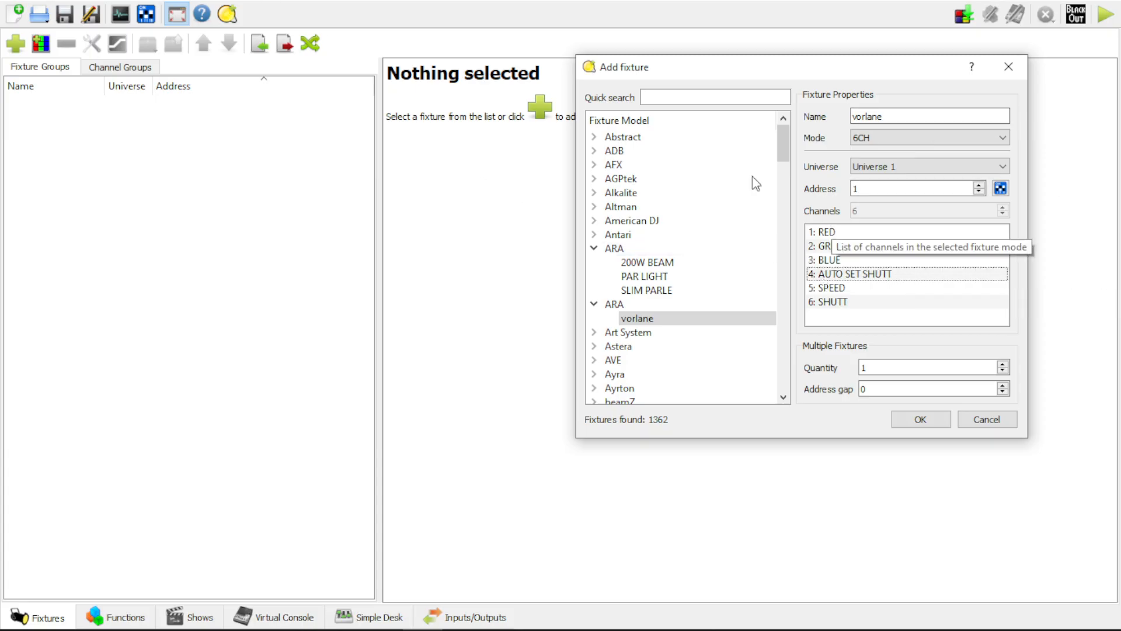
drag(759, 80, 747, 97)
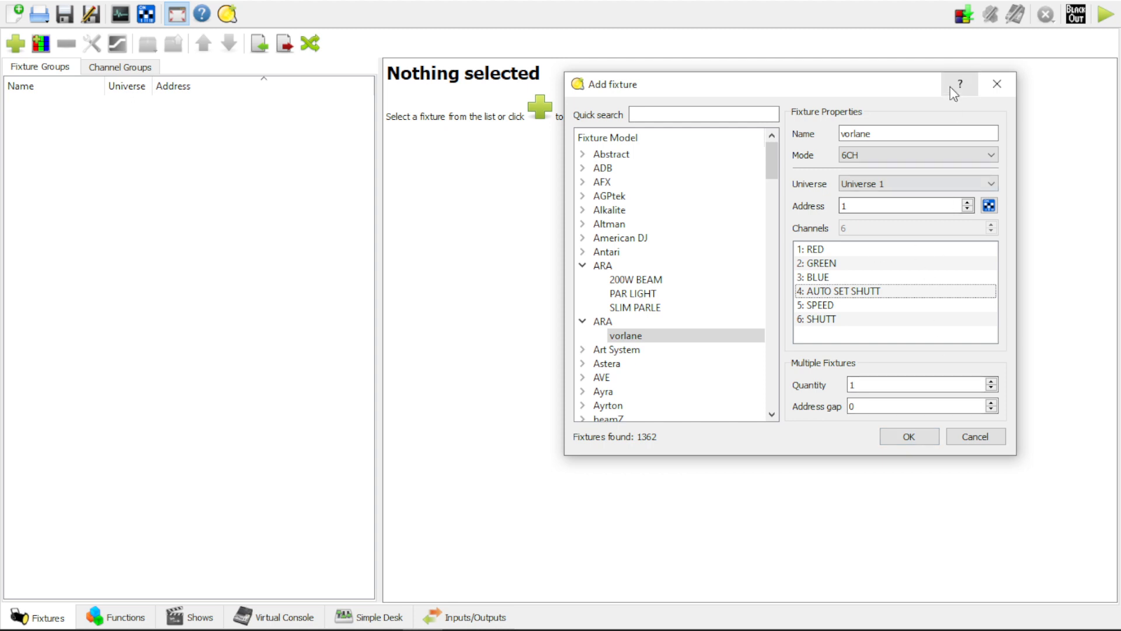
drag(878, 92, 886, 110)
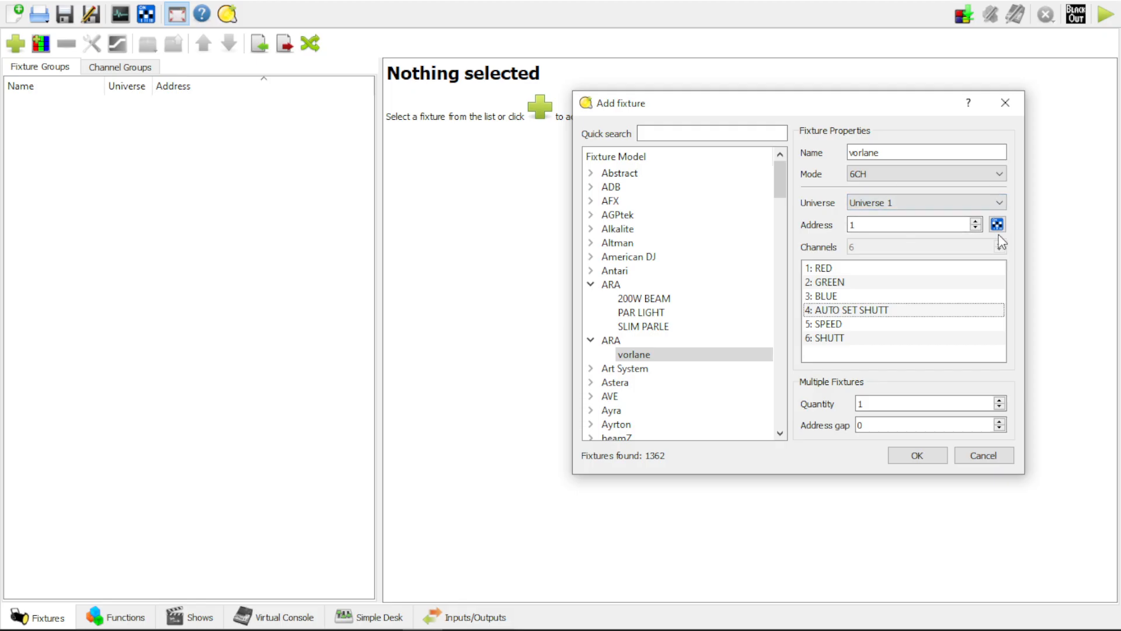
Set the vorlane quantity to 8 and add the fixtures to Universe 1 starting at address 1
click(872, 227)
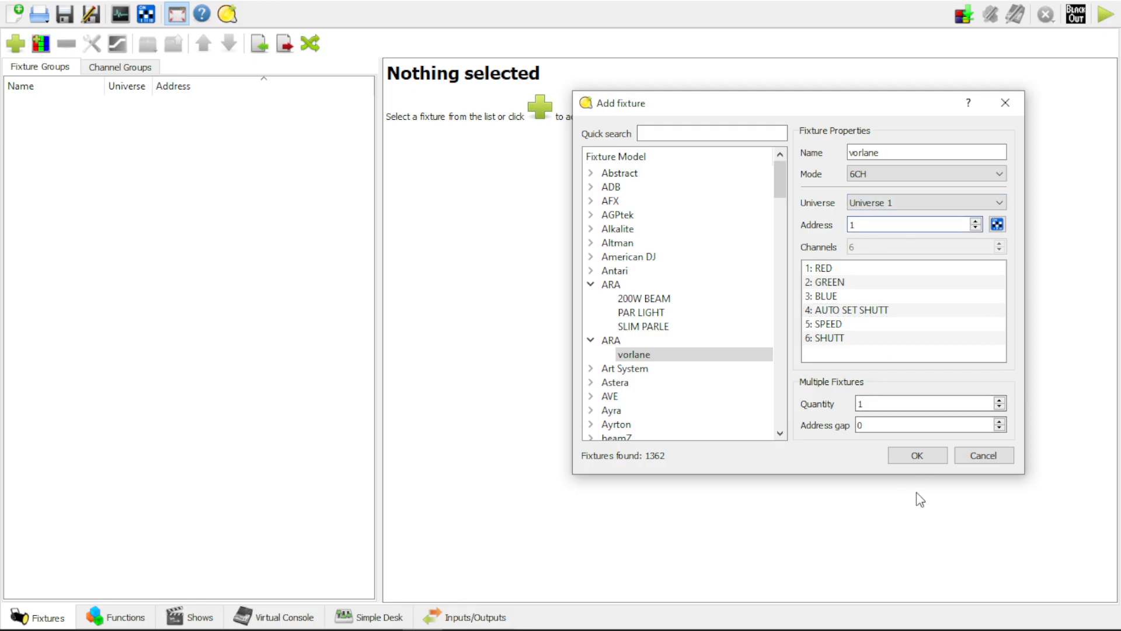
click(1000, 401)
click(1000, 401)
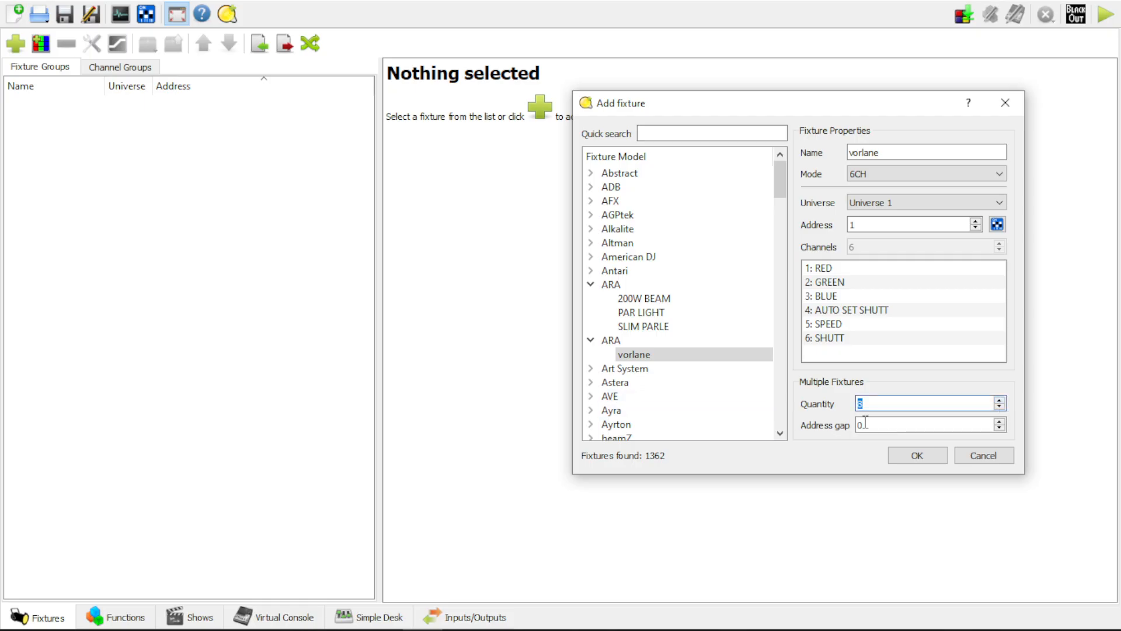
drag(858, 105, 859, 97)
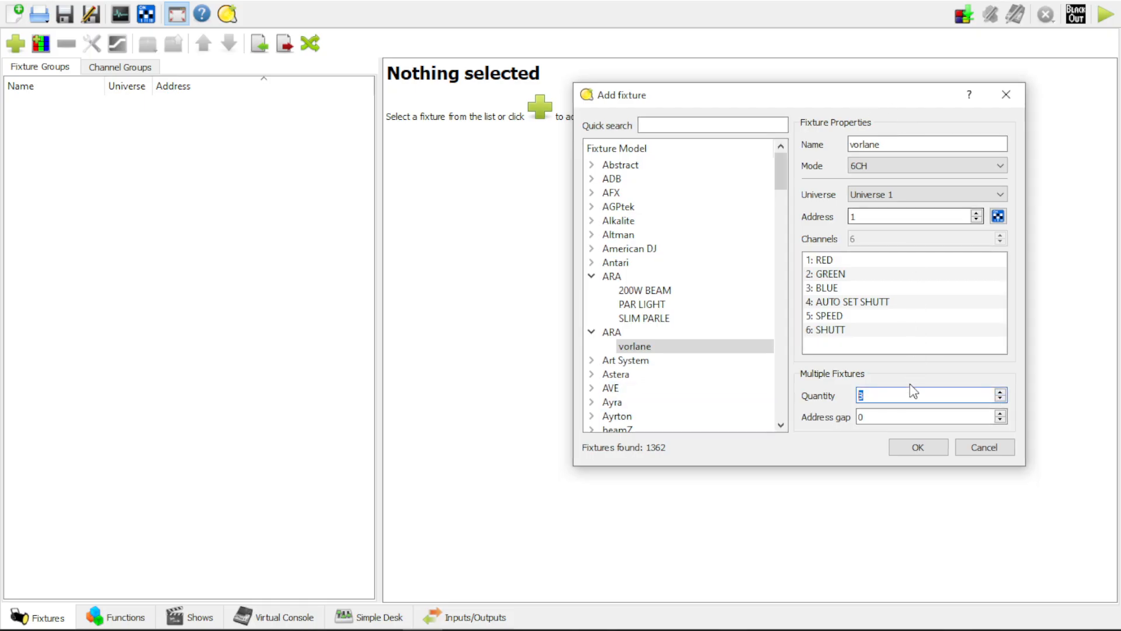
click(908, 449)
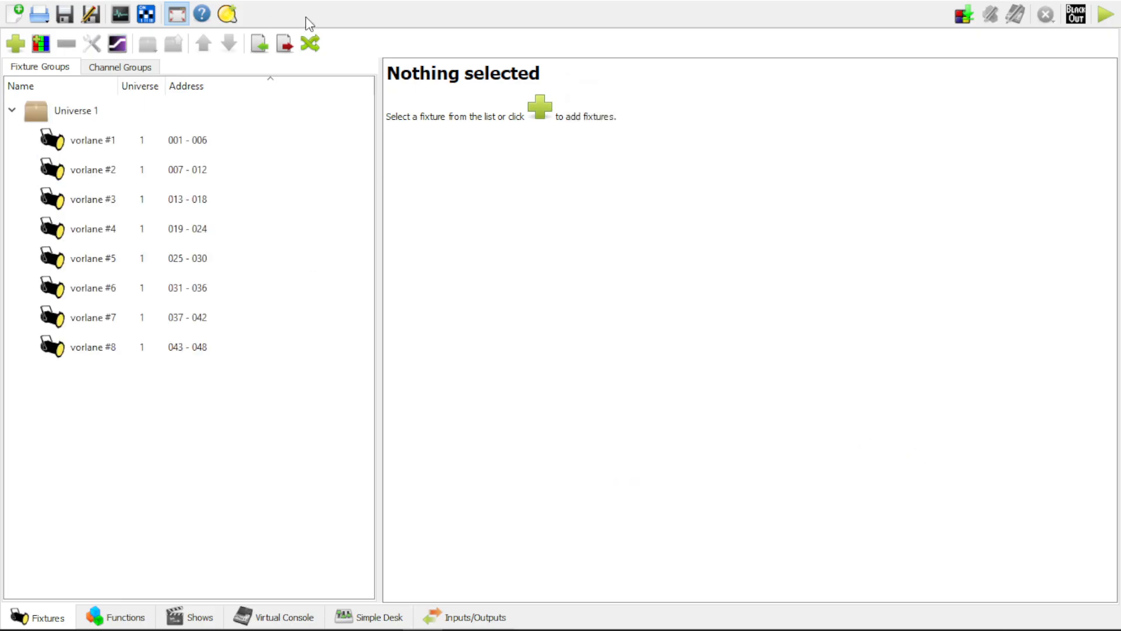
Review the address ranges and channel details of several of the added vorlane fixtures
click(85, 145)
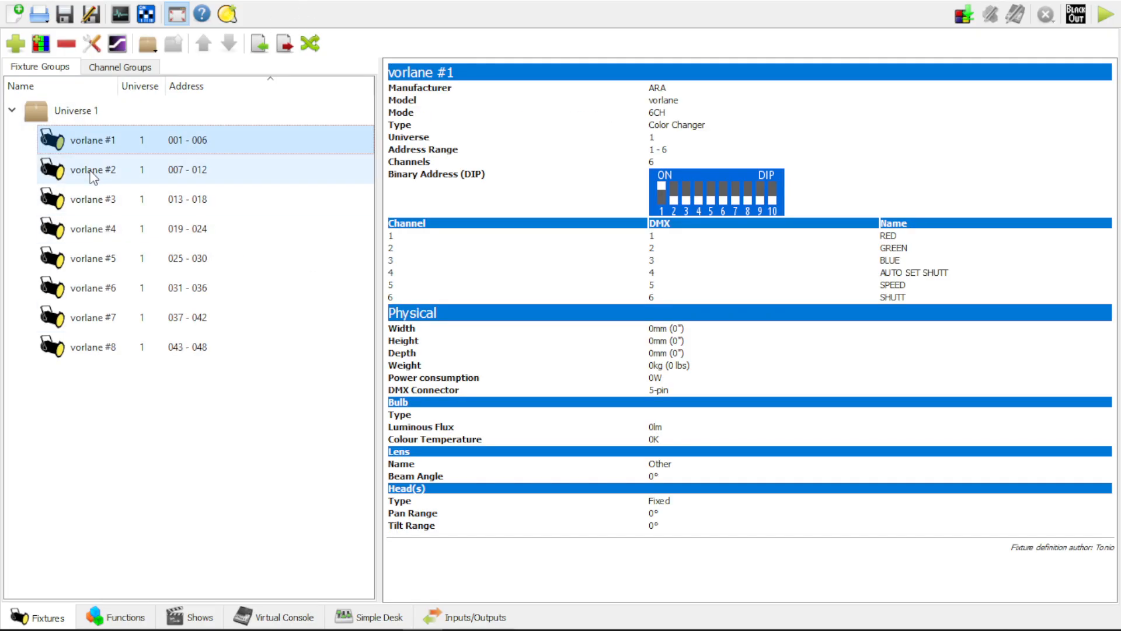
click(95, 176)
click(138, 235)
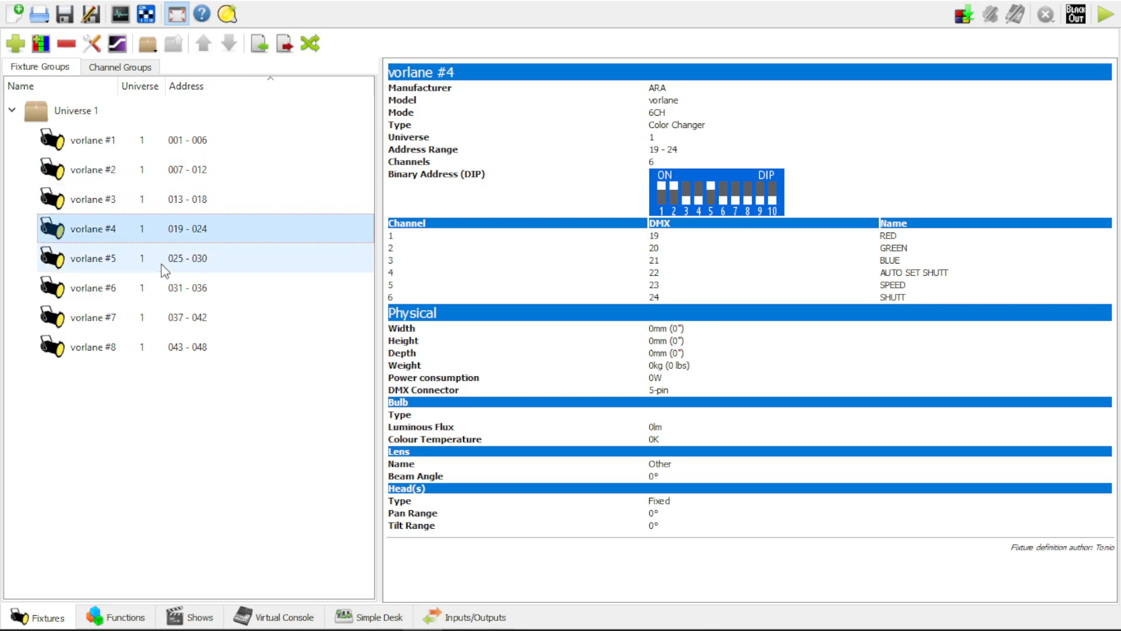
click(293, 287)
click(164, 411)
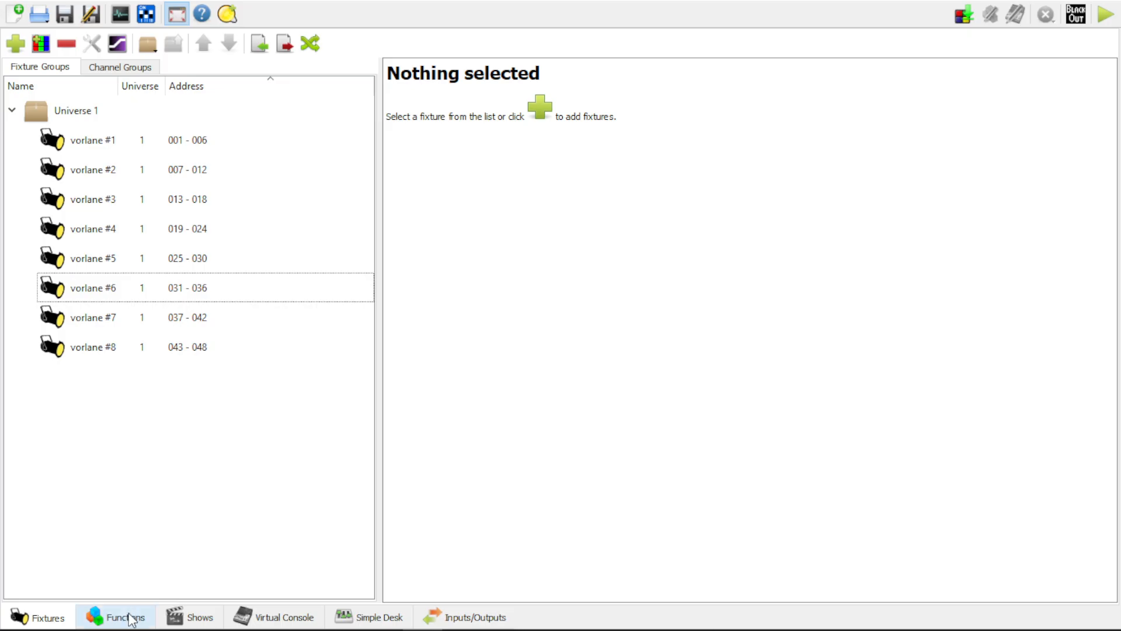
Open the properties of slider M1 in the MASTER FADER frame and review its general, level, playback and submaster settings
click(286, 619)
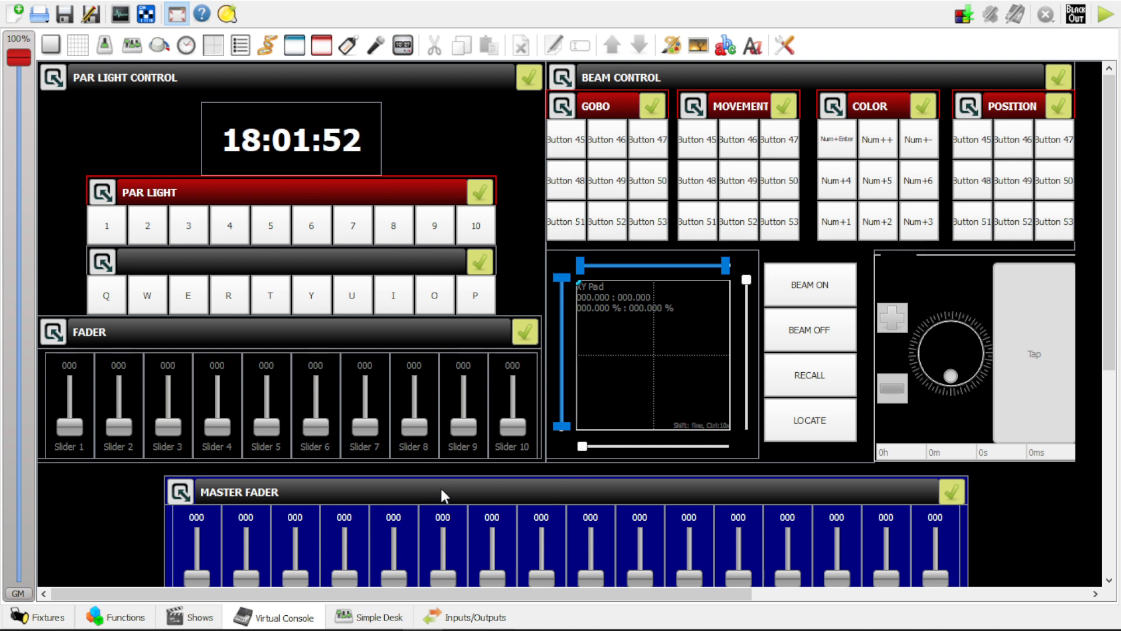
scroll(342, 412, down, 3)
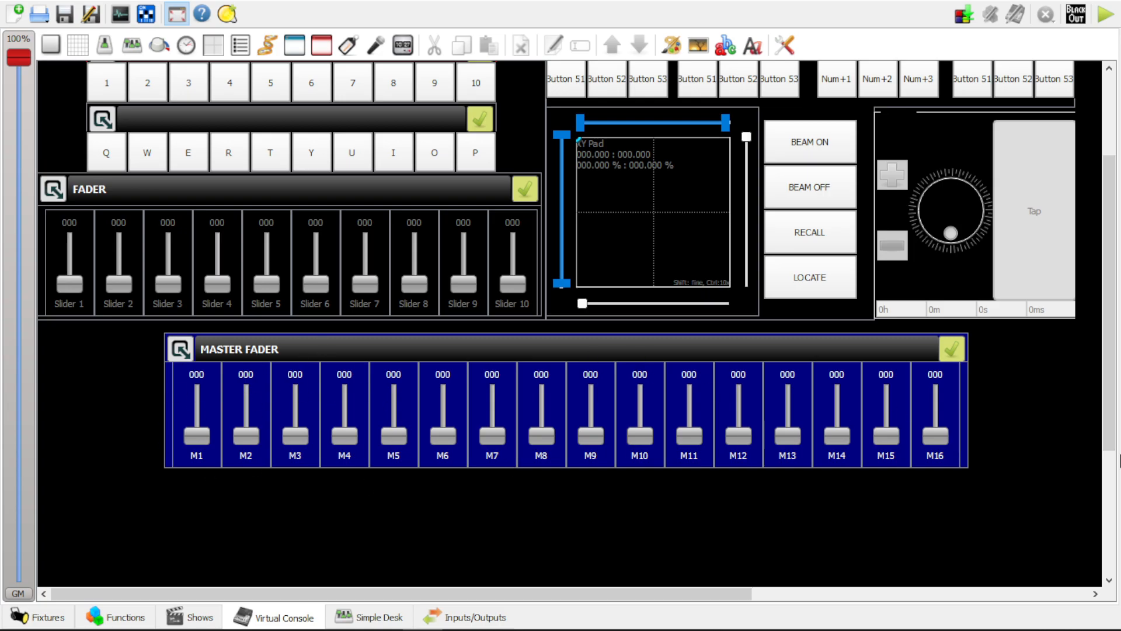
drag(1109, 426, 1108, 387)
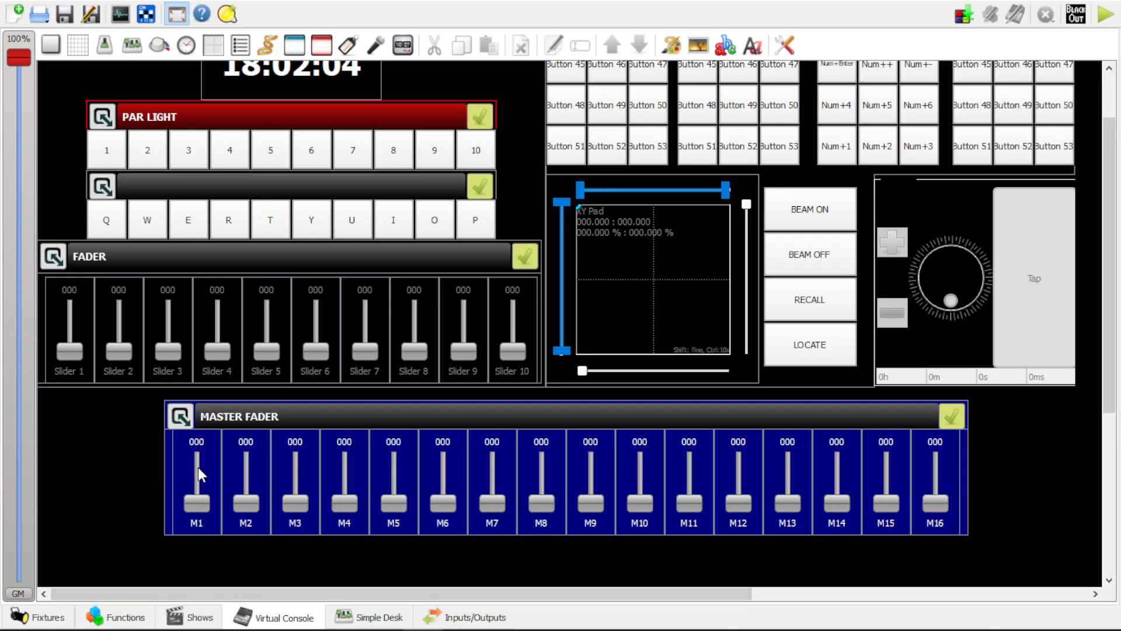
double_click(200, 466)
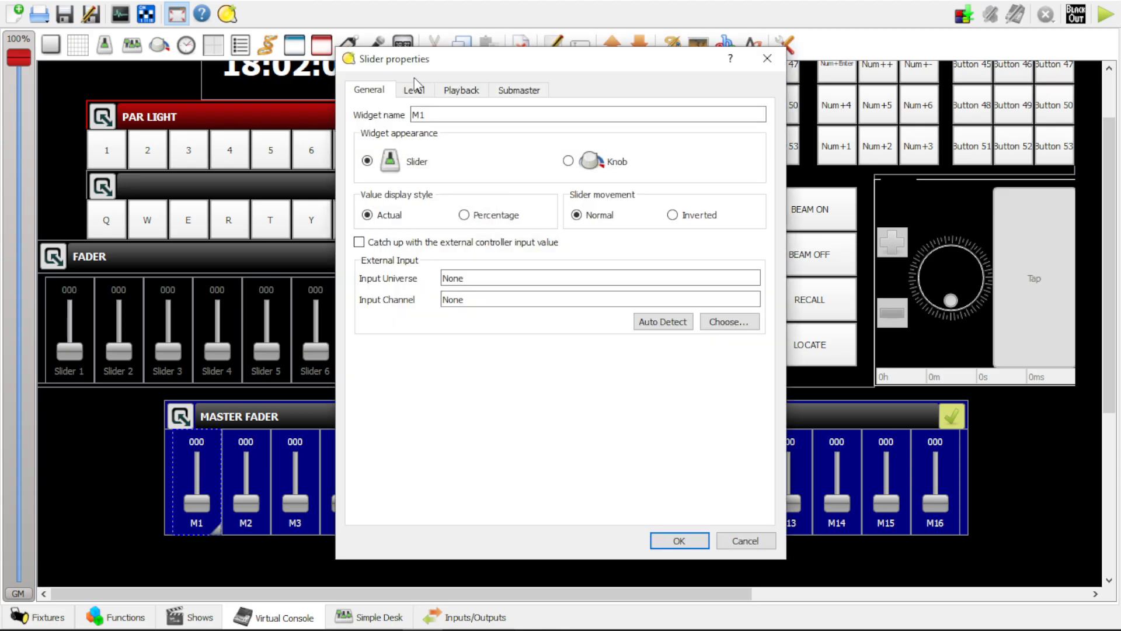
drag(508, 66, 776, 51)
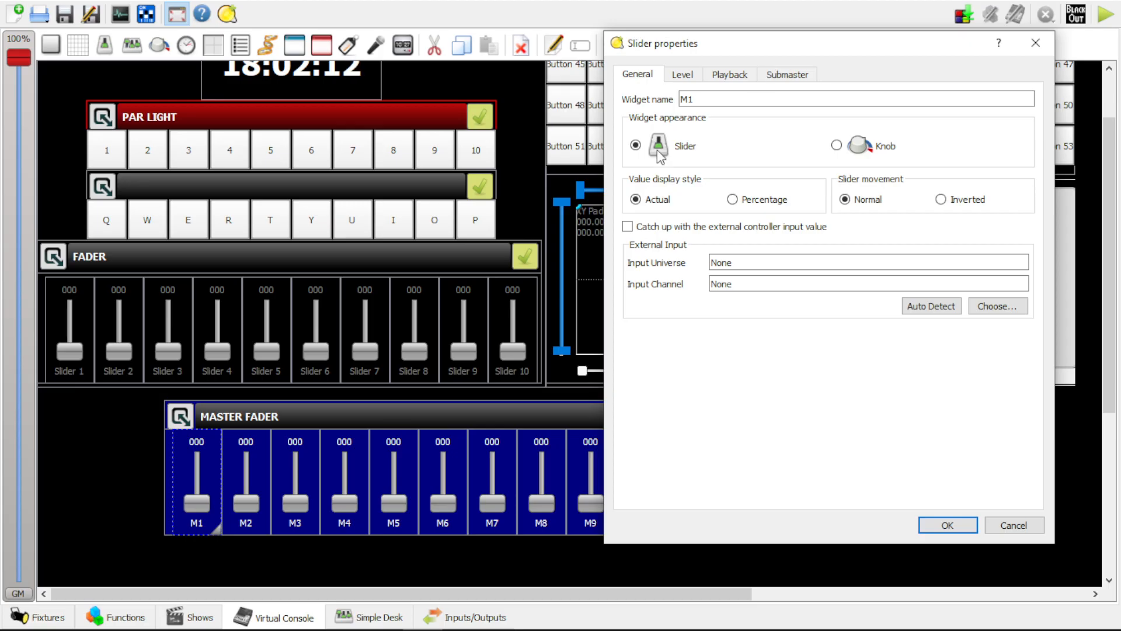
drag(866, 54, 805, 47)
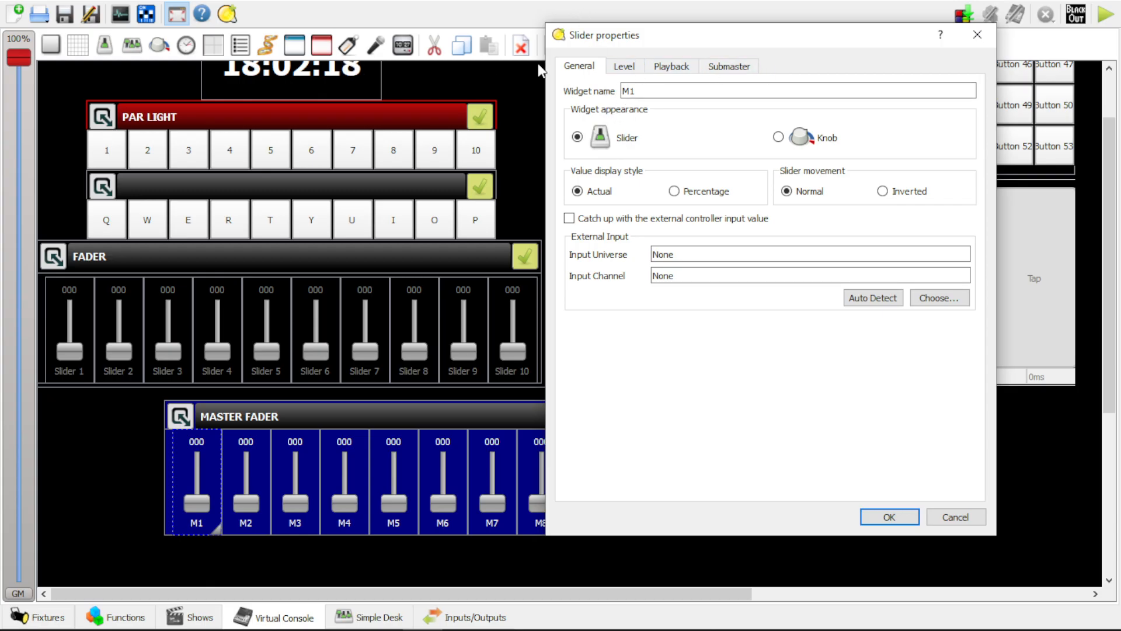
click(743, 69)
click(678, 69)
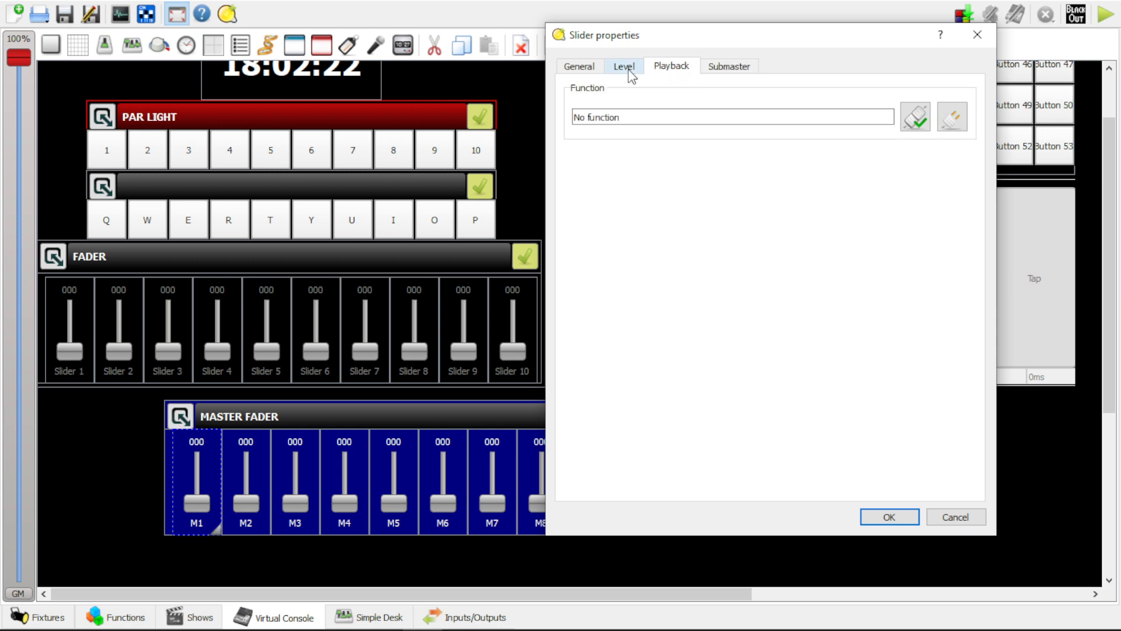
click(626, 68)
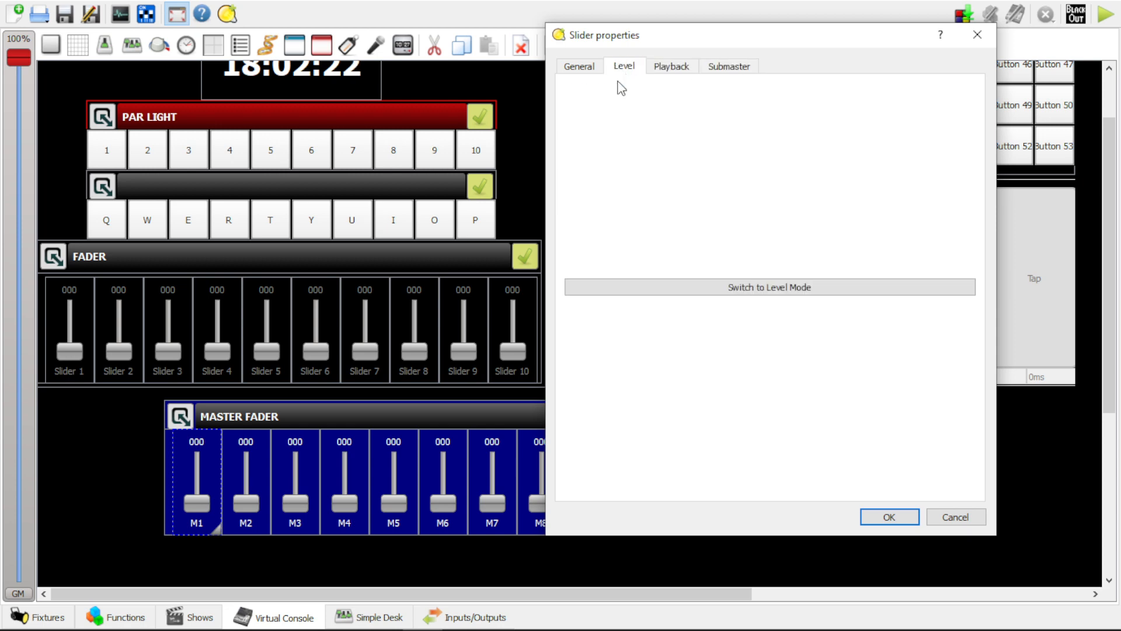
click(589, 71)
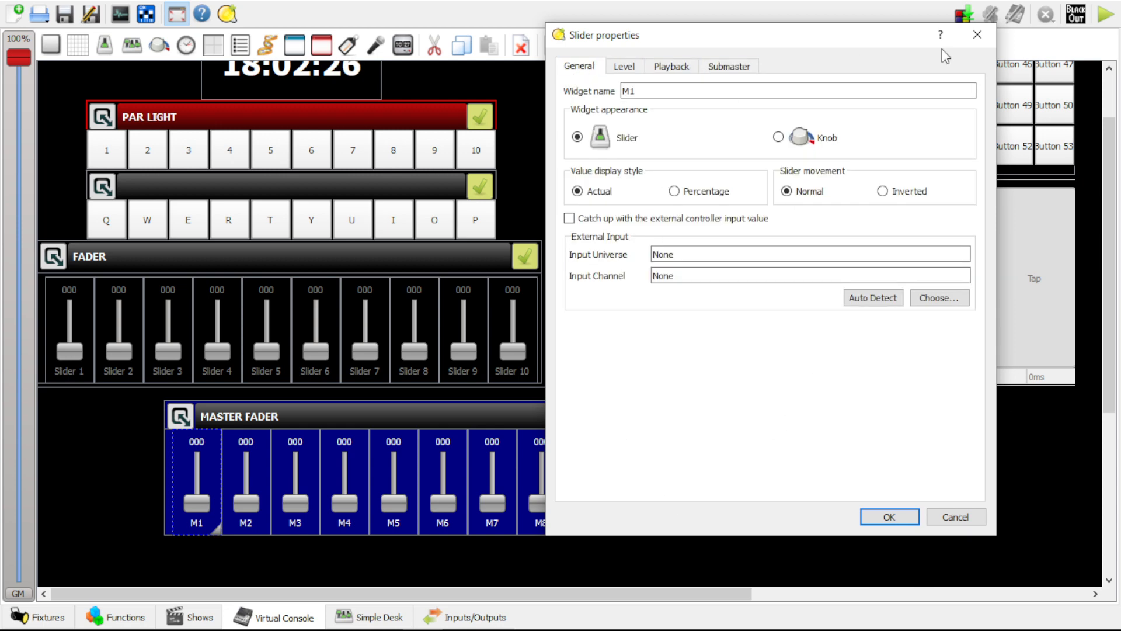
click(686, 197)
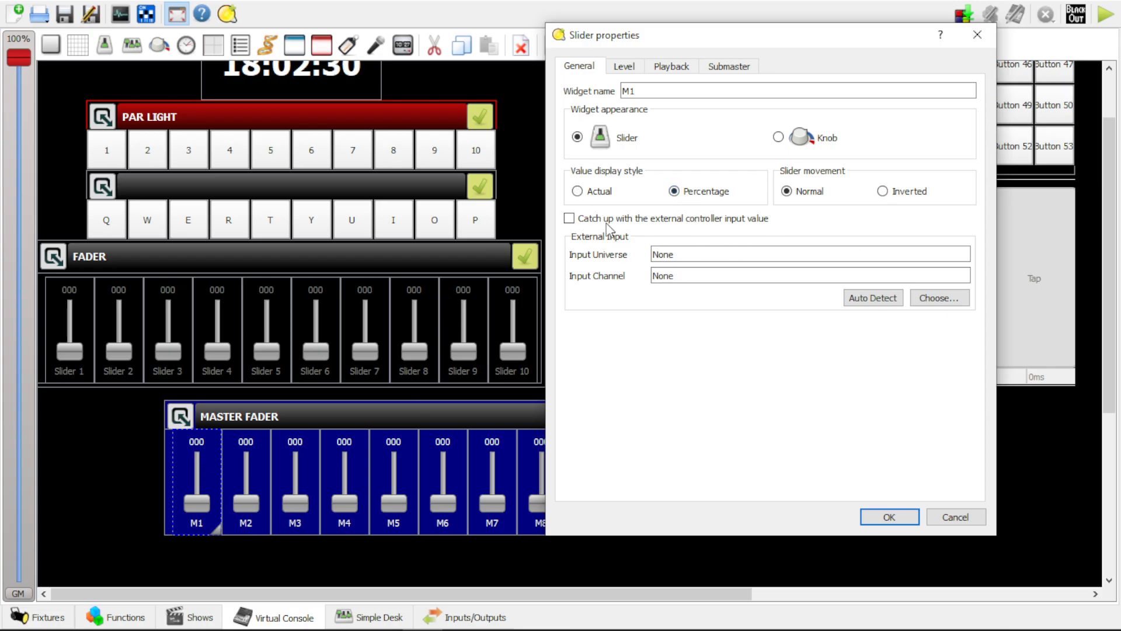
click(593, 194)
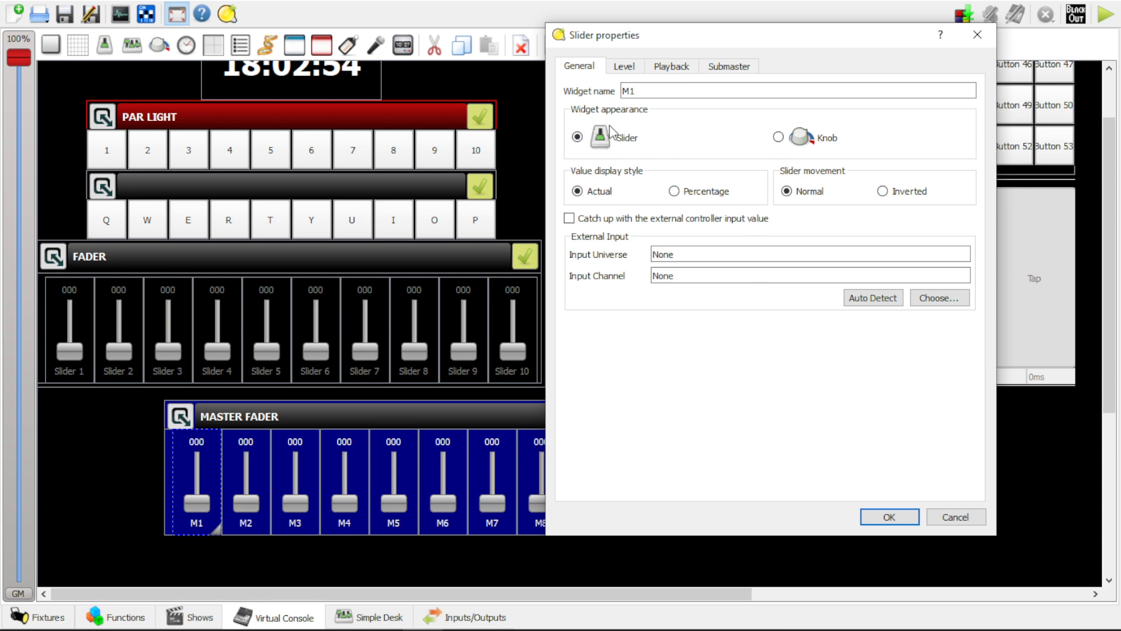
Try level mode for slider M1 and expand the channels of vorlane #1
click(636, 67)
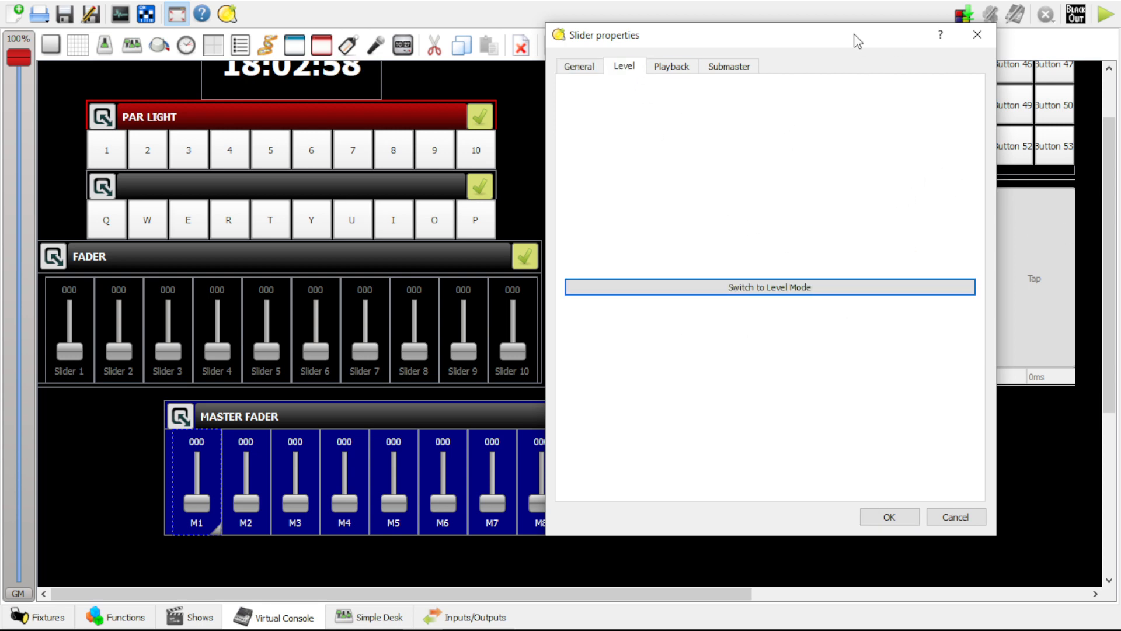
drag(853, 38, 842, 89)
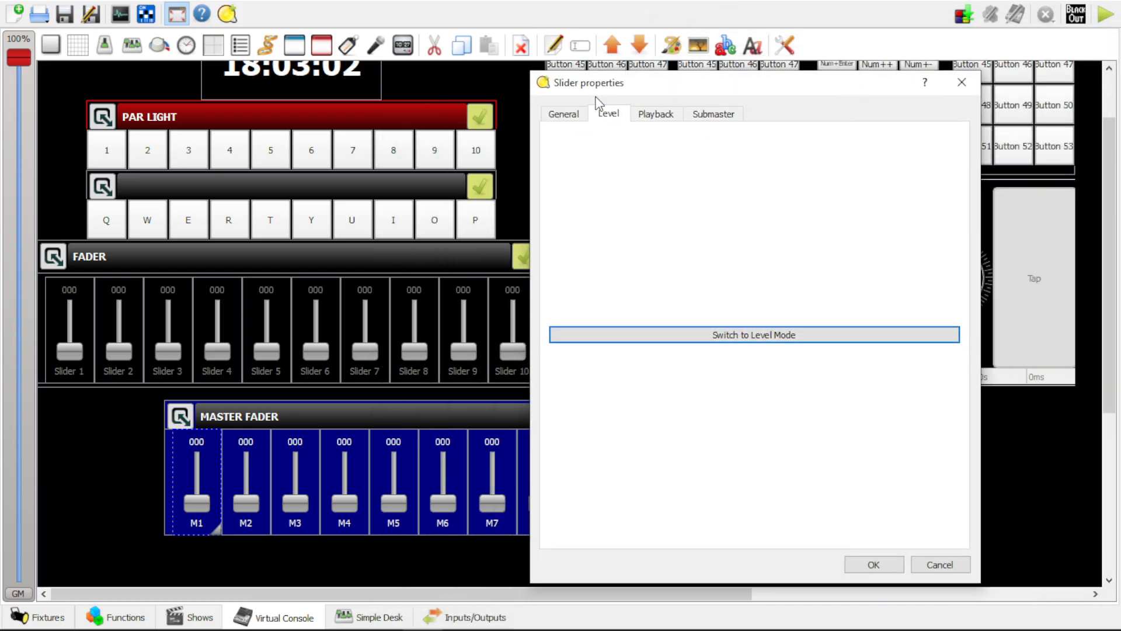
click(745, 337)
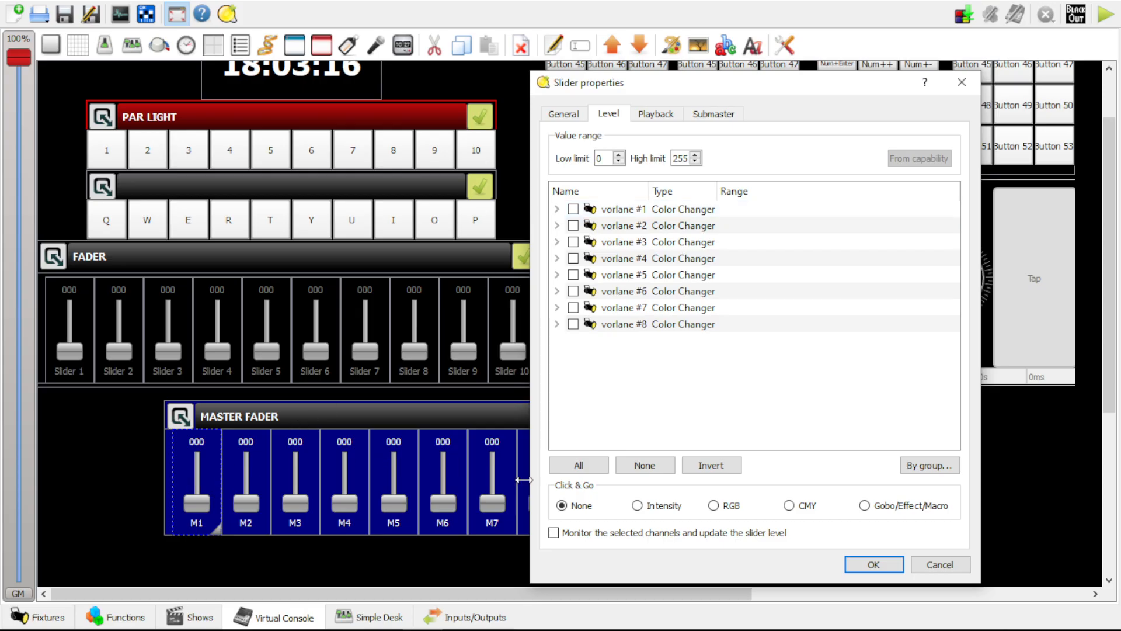
click(557, 209)
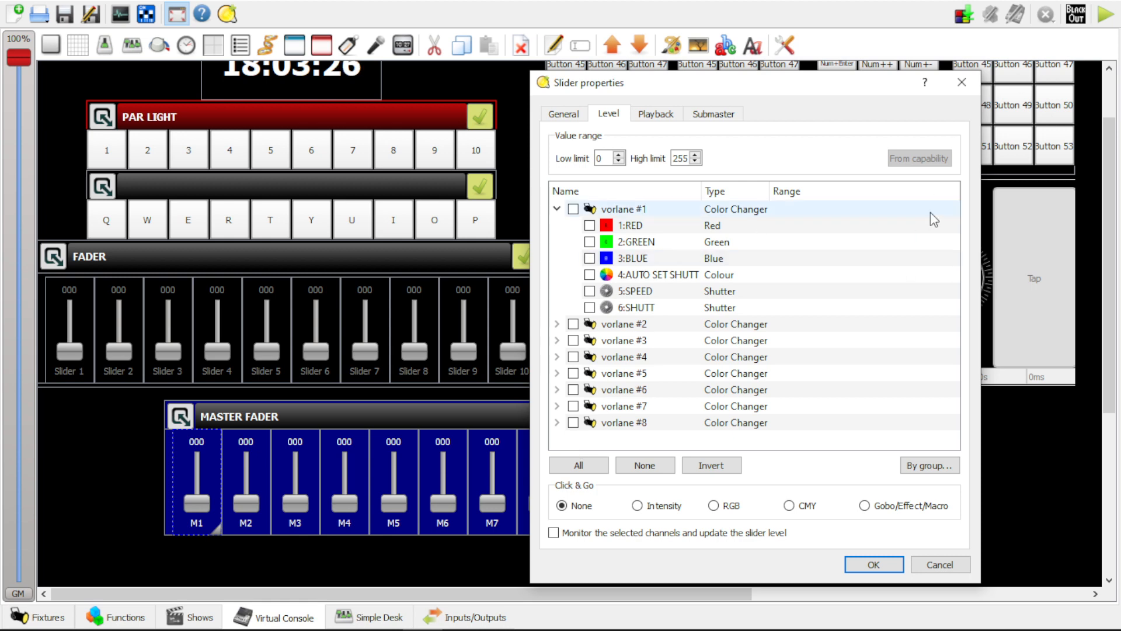
Return slider M1 to playback mode and close its properties without saving
click(660, 116)
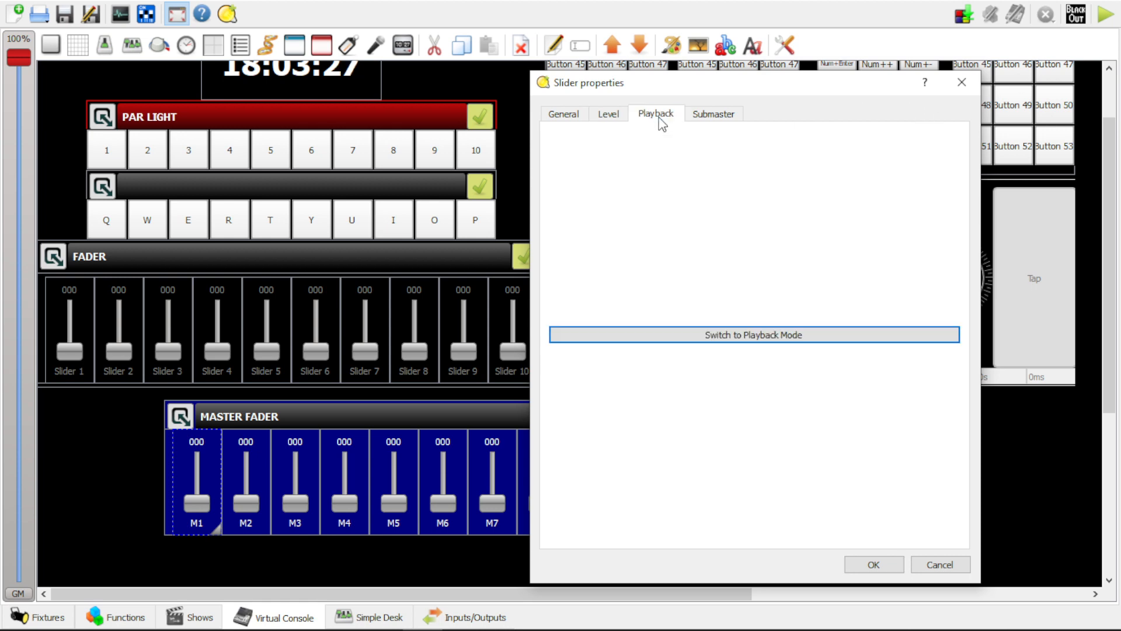
click(767, 343)
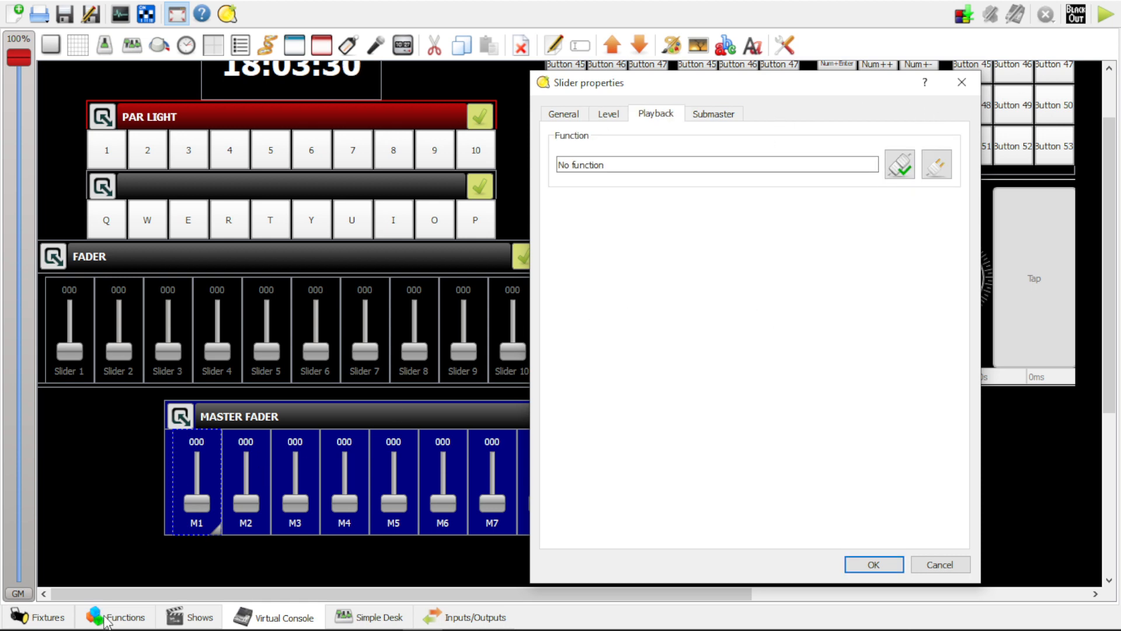
click(962, 82)
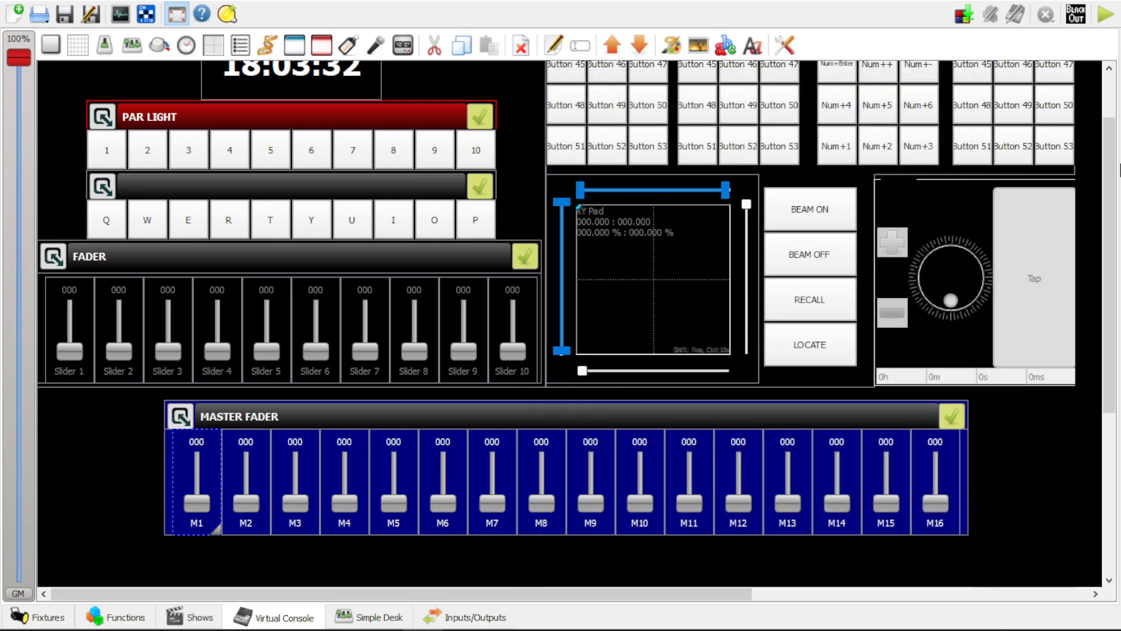
scroll(1099, 224, up, 2)
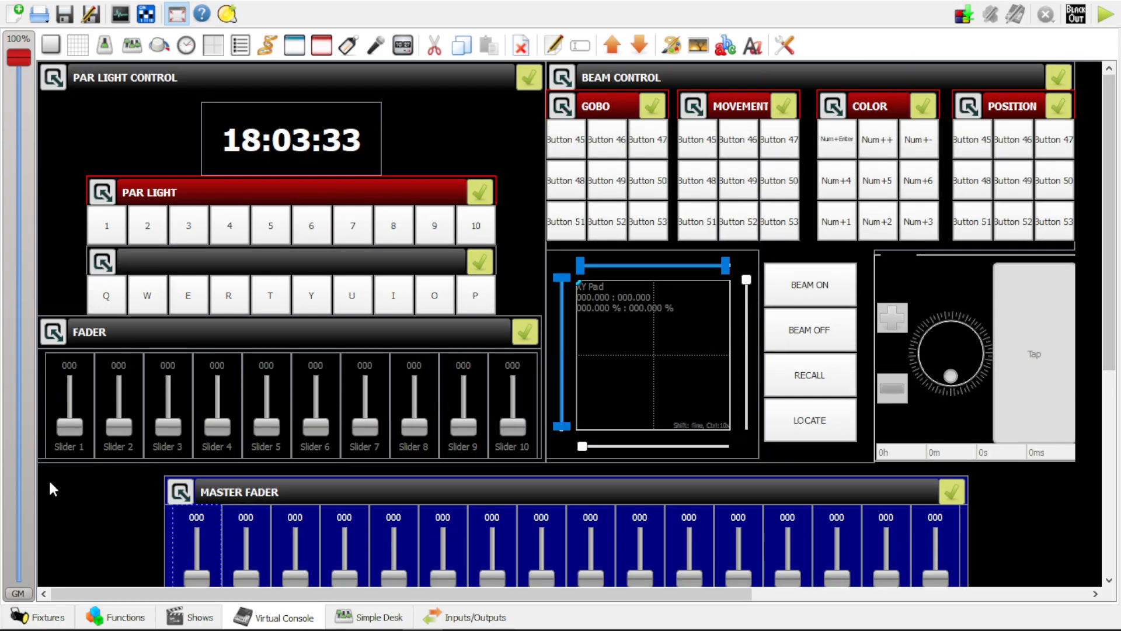
Create a new scene in the functions list and name it "All white"
click(133, 623)
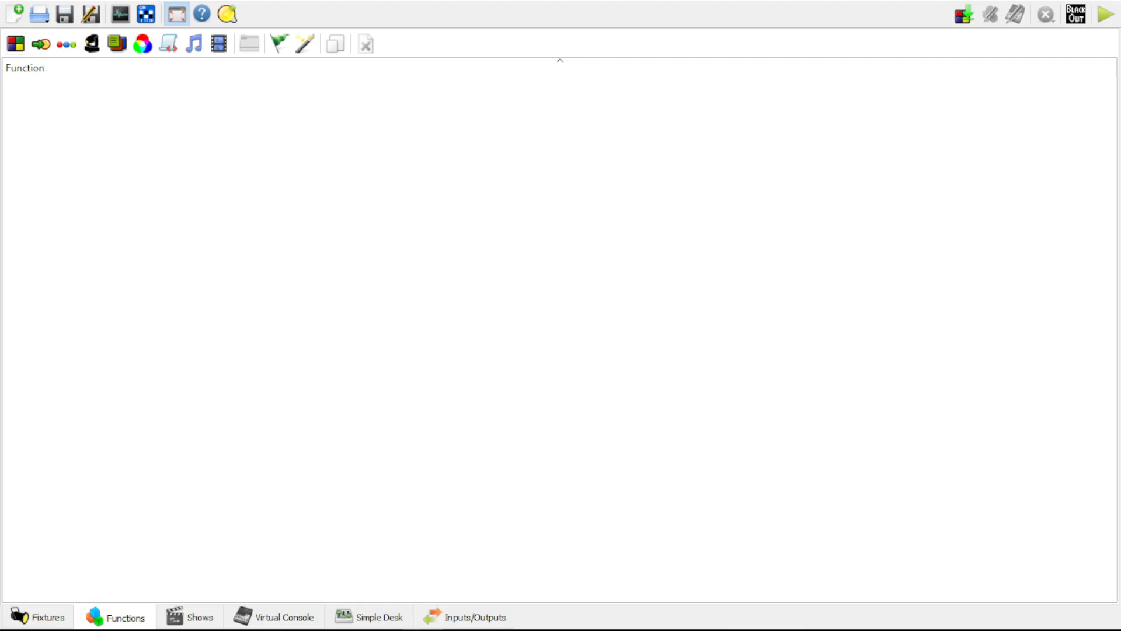
click(15, 46)
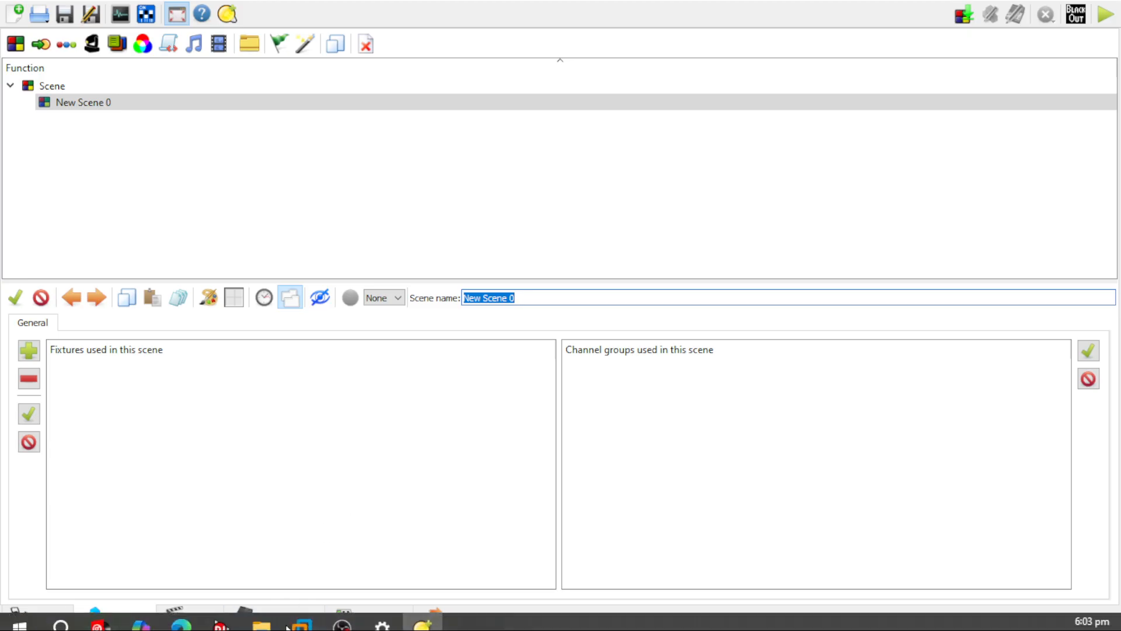
click(281, 615)
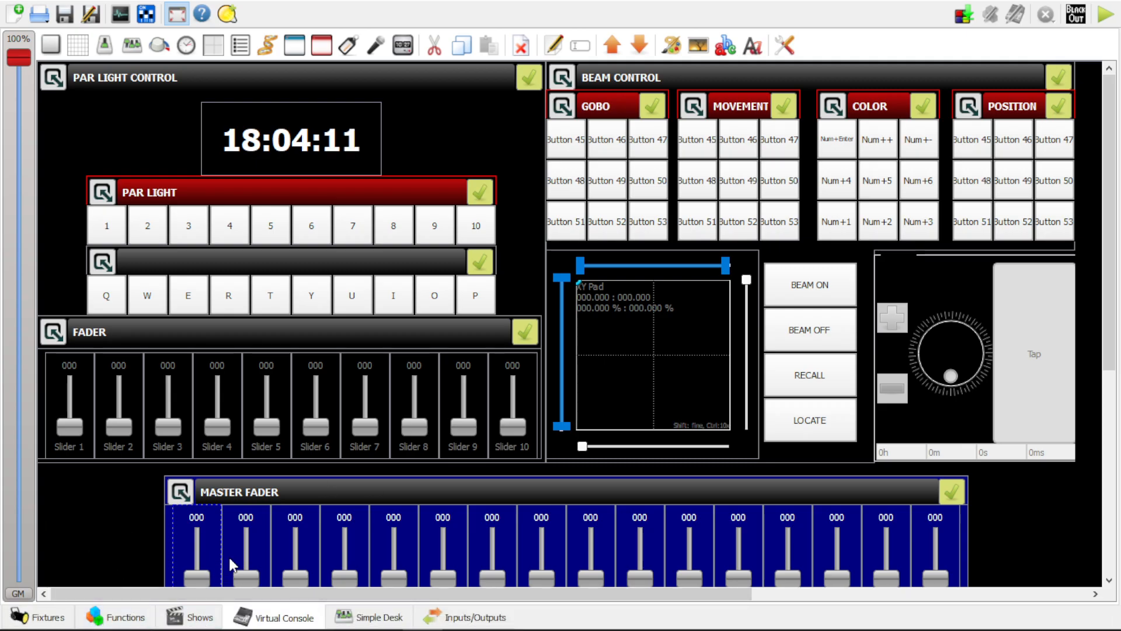
click(134, 619)
click(136, 106)
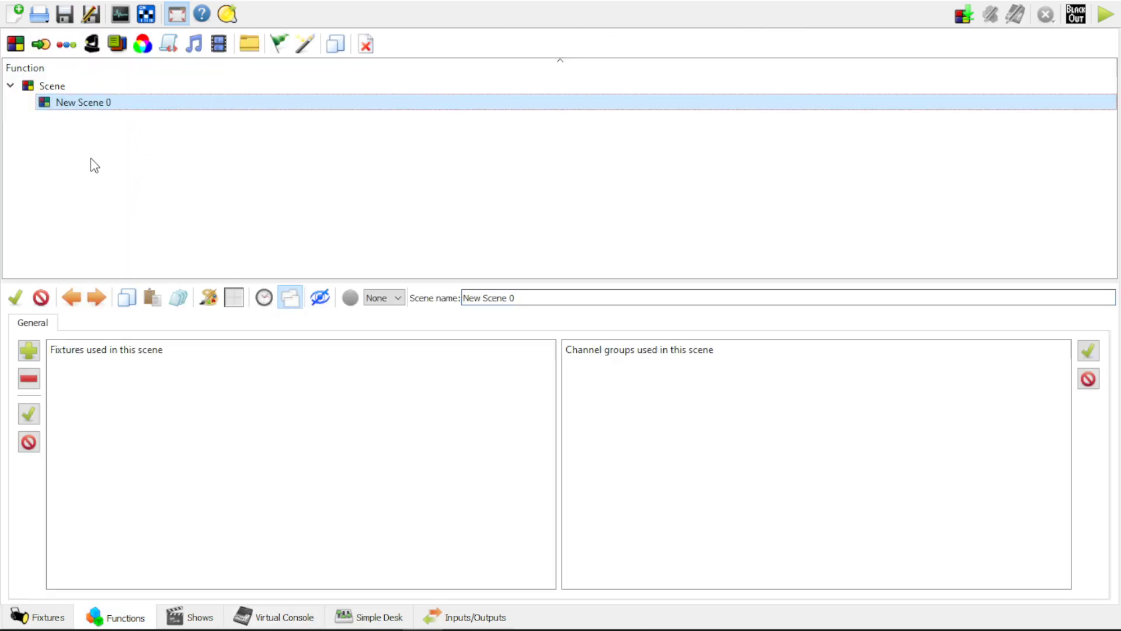
click(94, 166)
click(125, 100)
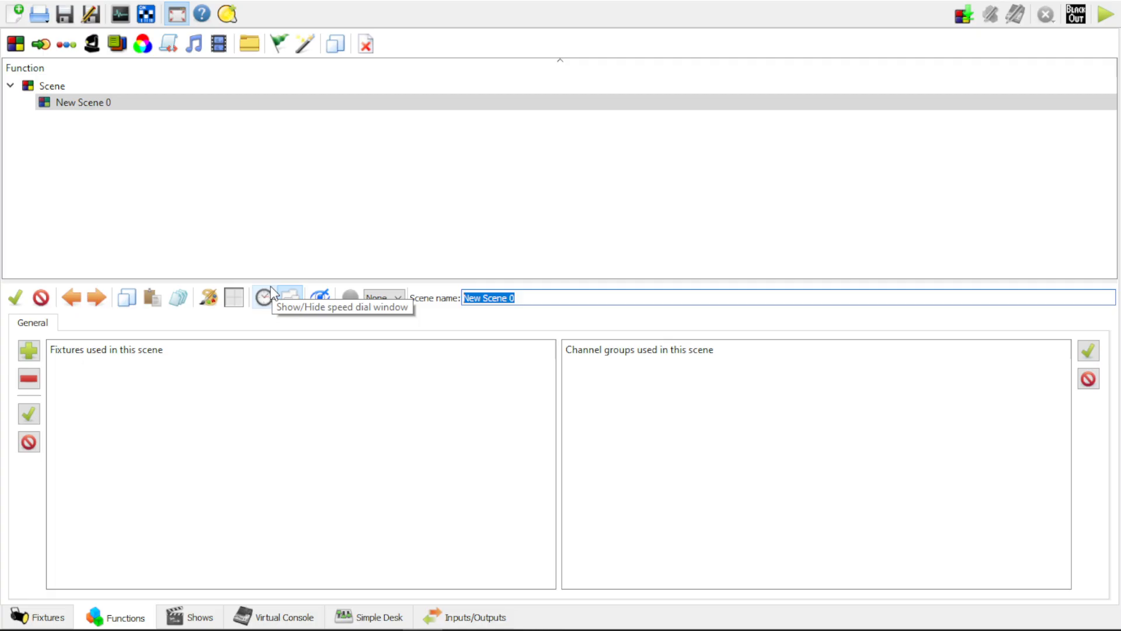
text(All )
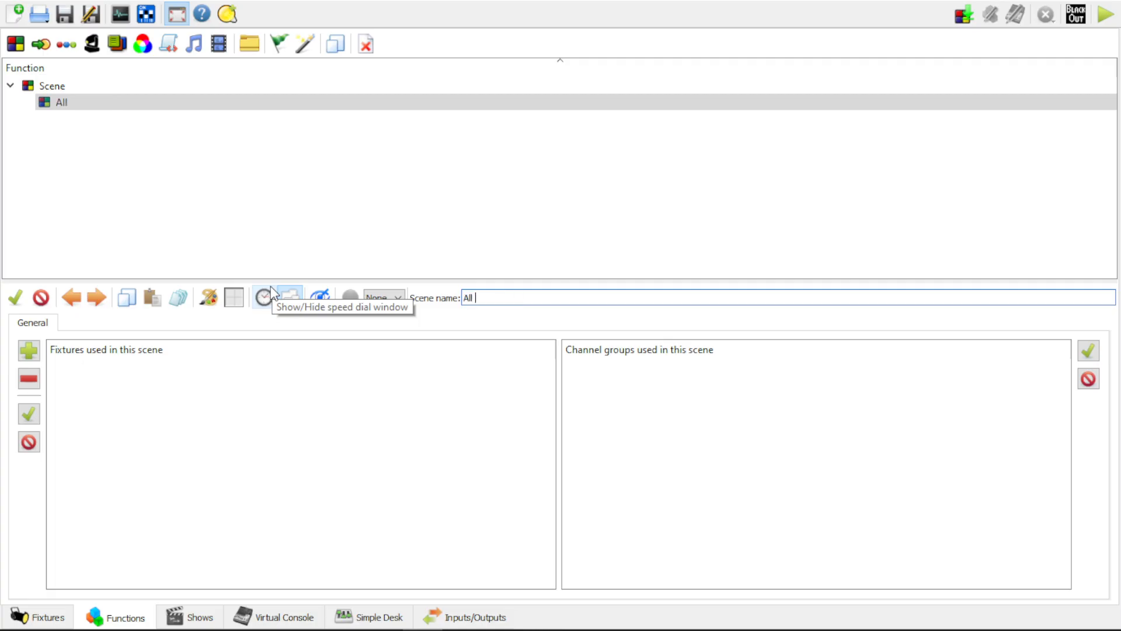
text(white)
click(270, 200)
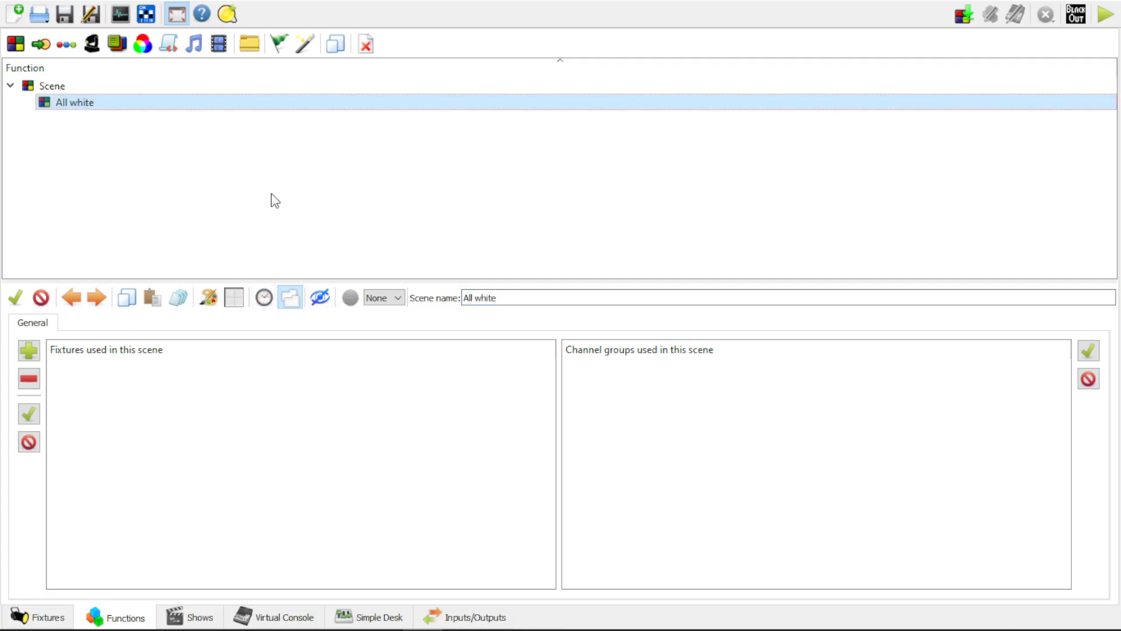
Add all eight fixtures, vorlane #1 to vorlane #8, to the All white scene
click(10, 86)
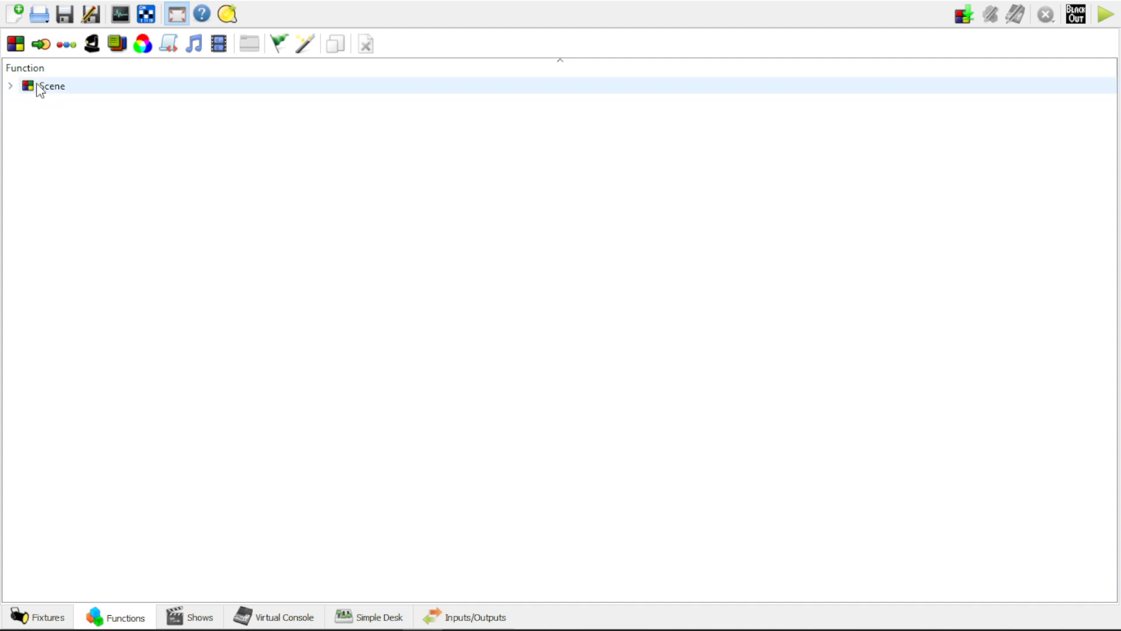
click(38, 89)
click(11, 86)
click(52, 104)
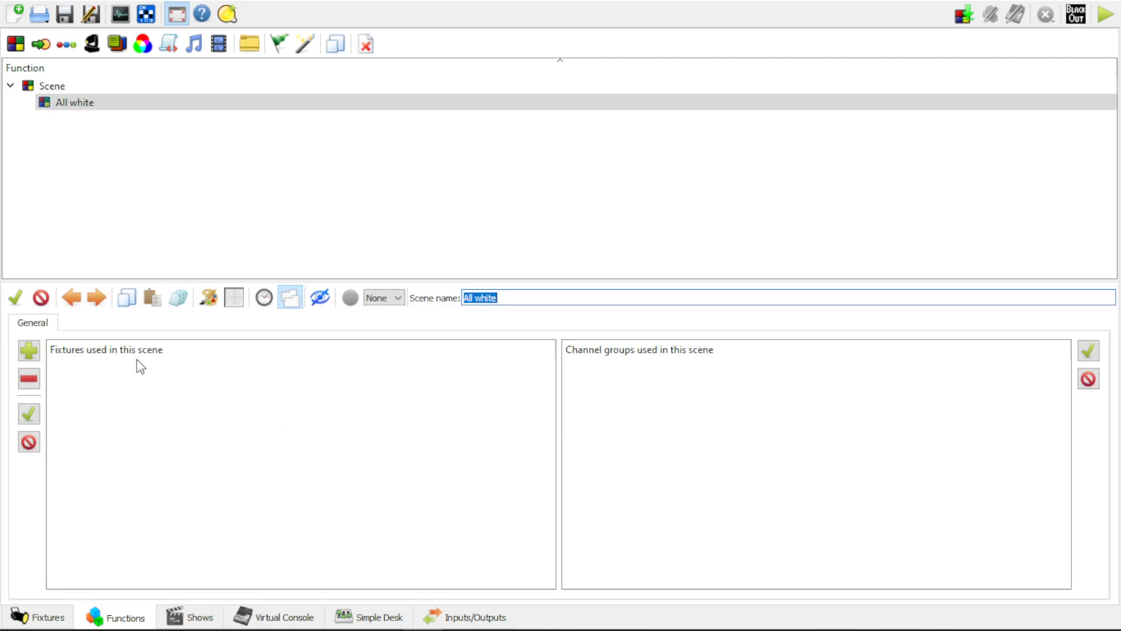
click(29, 351)
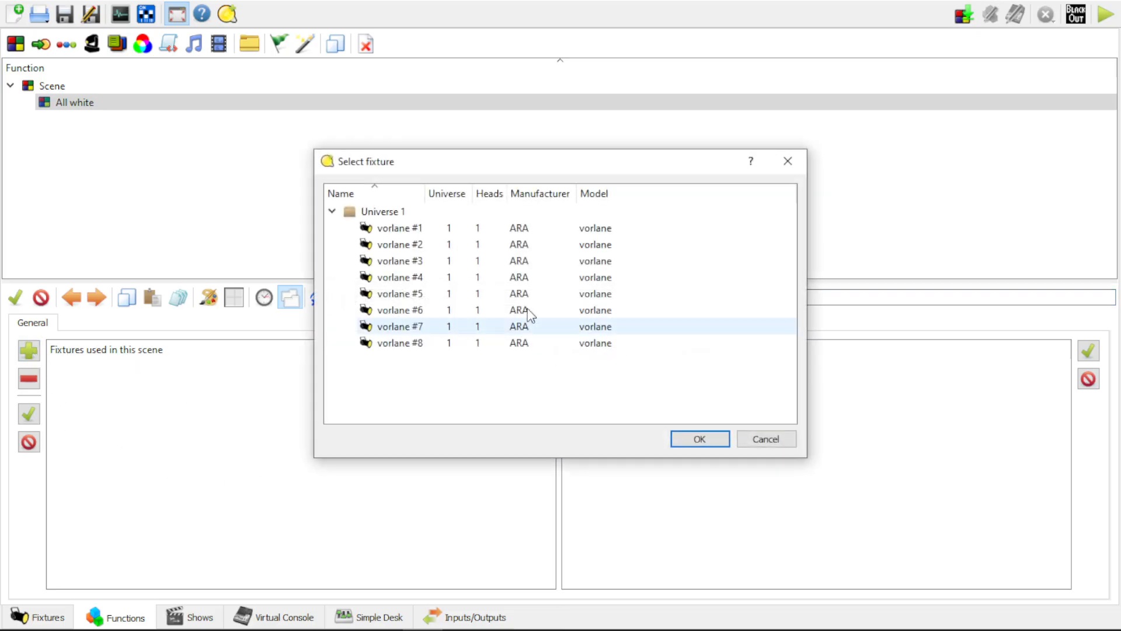
click(409, 228)
key(shift+Down)
key(shift+Down)
key(shift+Down)
key(shift+Down)
key(shift+Down)
key(shift+Down)
key(shift+Down)
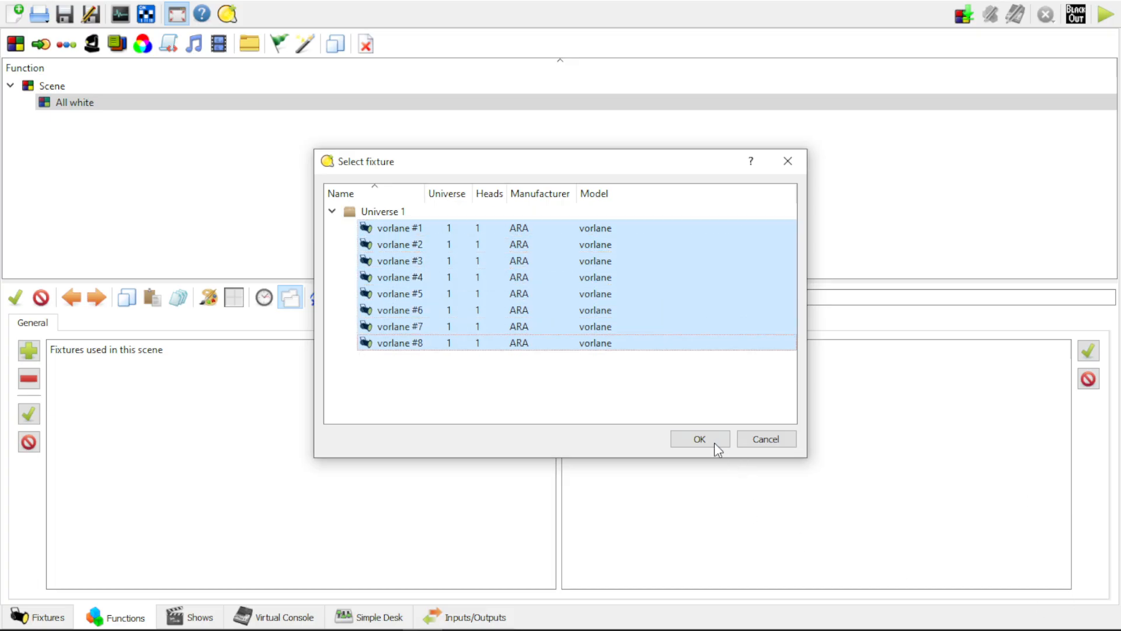
click(700, 439)
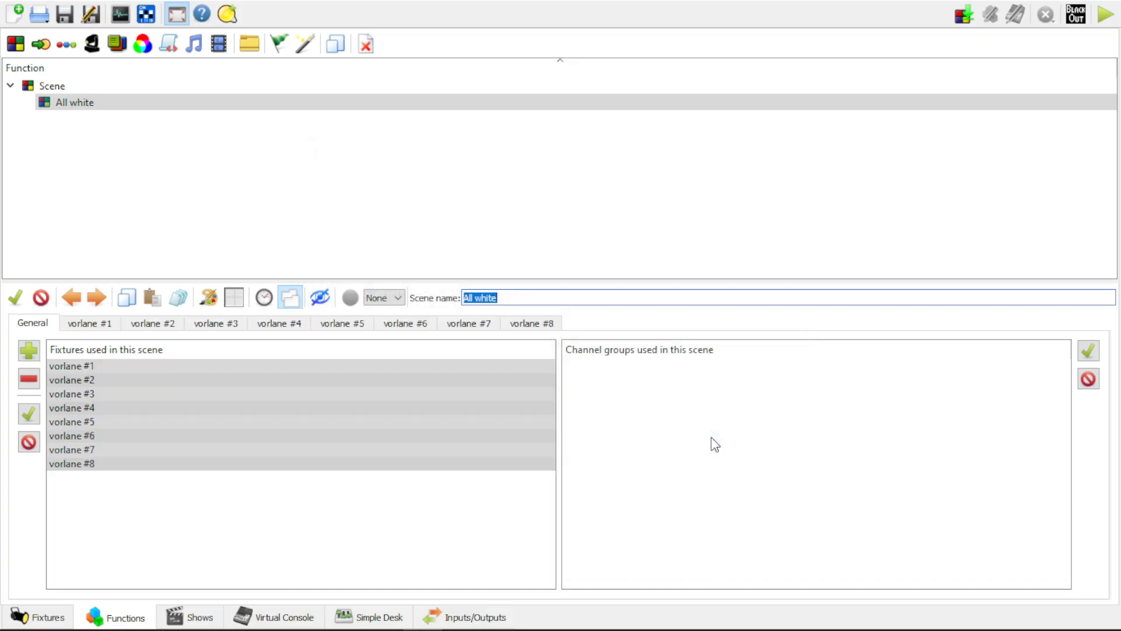
Enable only the red channel of vorlane #1 in the All white scene and set it to 255
click(86, 327)
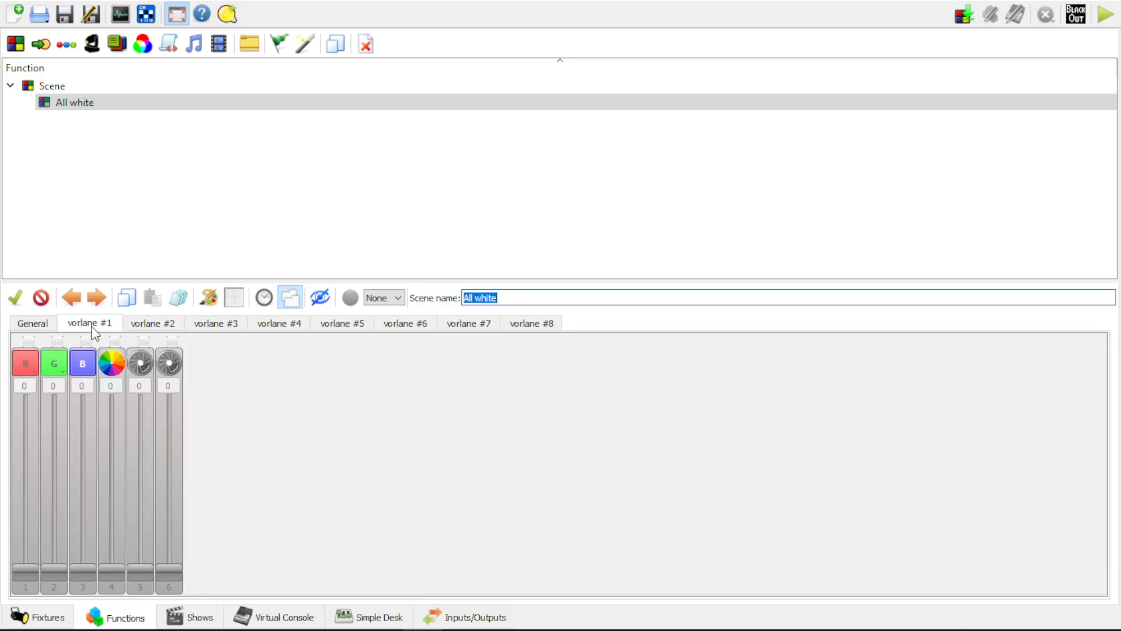
click(15, 305)
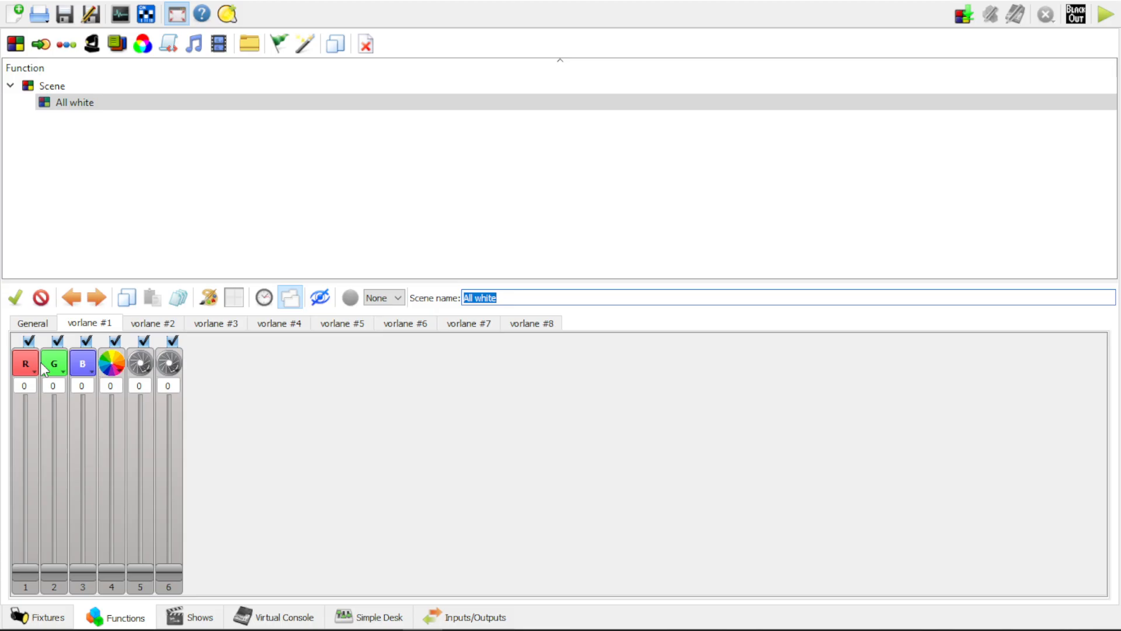
click(40, 297)
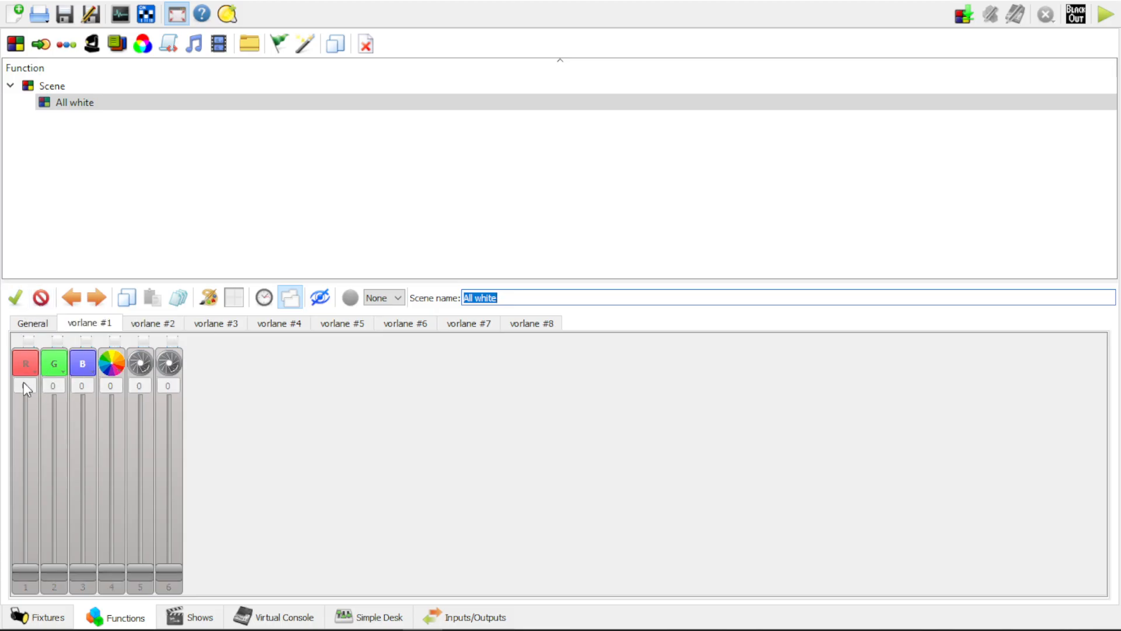
click(29, 340)
drag(32, 569, 42, 391)
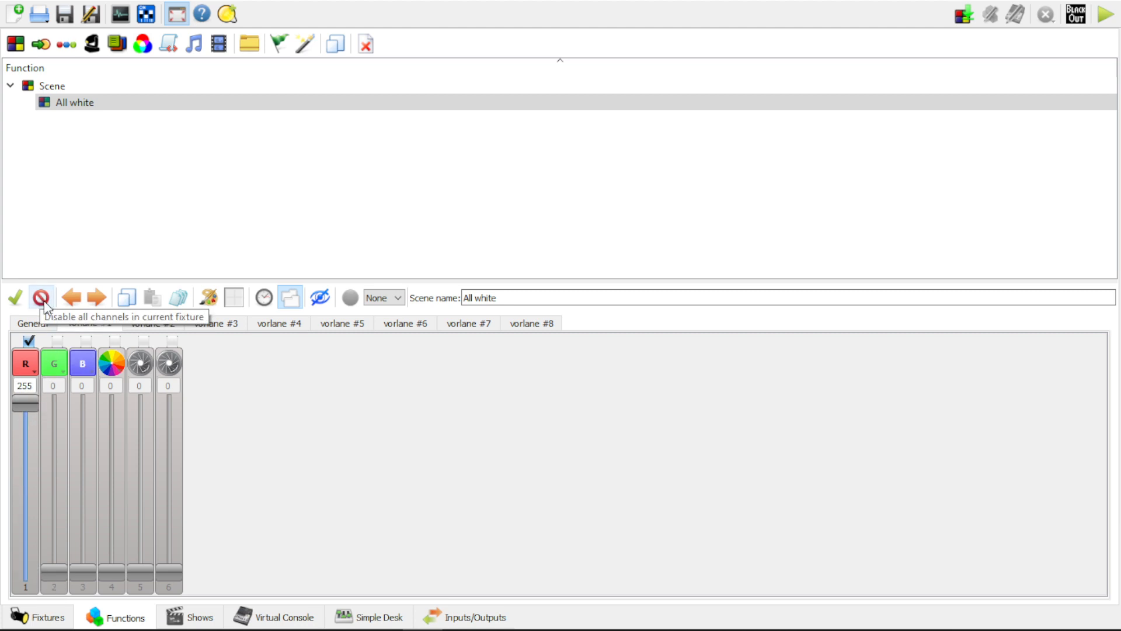
Enable the green and blue channels of vorlane #1 and set green to 230 and blue to 180
click(57, 339)
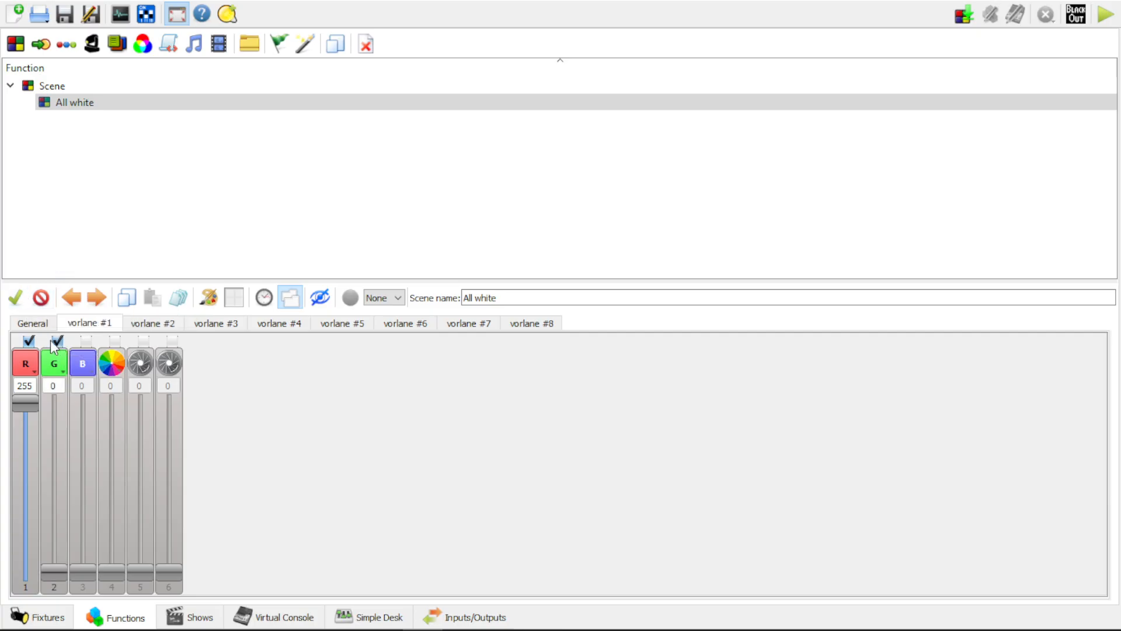
click(86, 340)
drag(65, 512, 69, 389)
drag(77, 569, 86, 474)
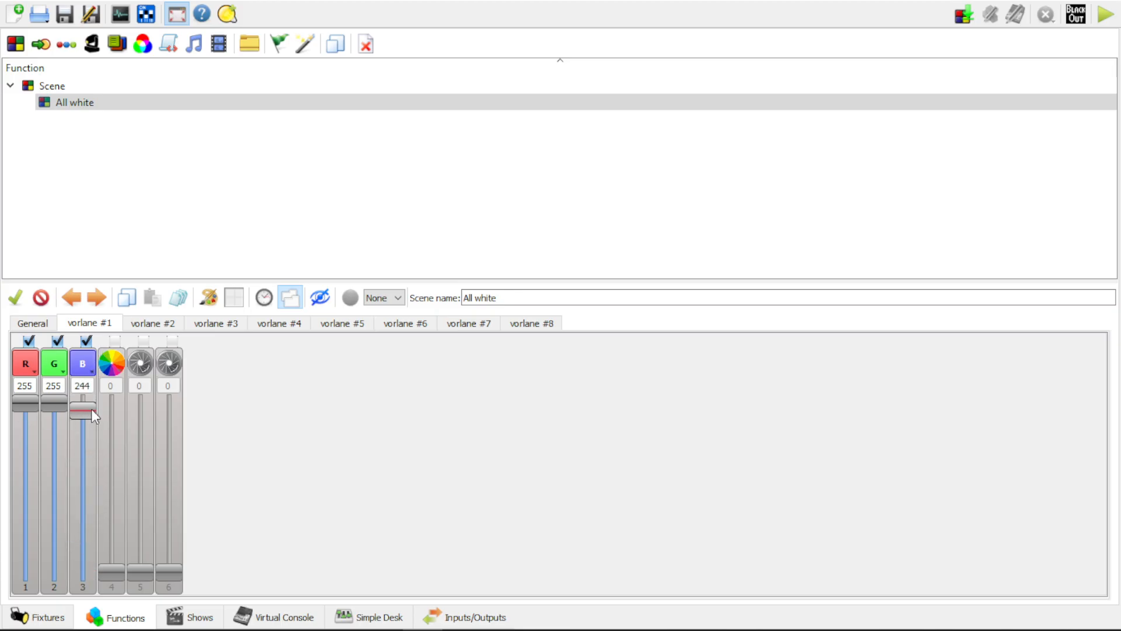
drag(92, 431, 91, 450)
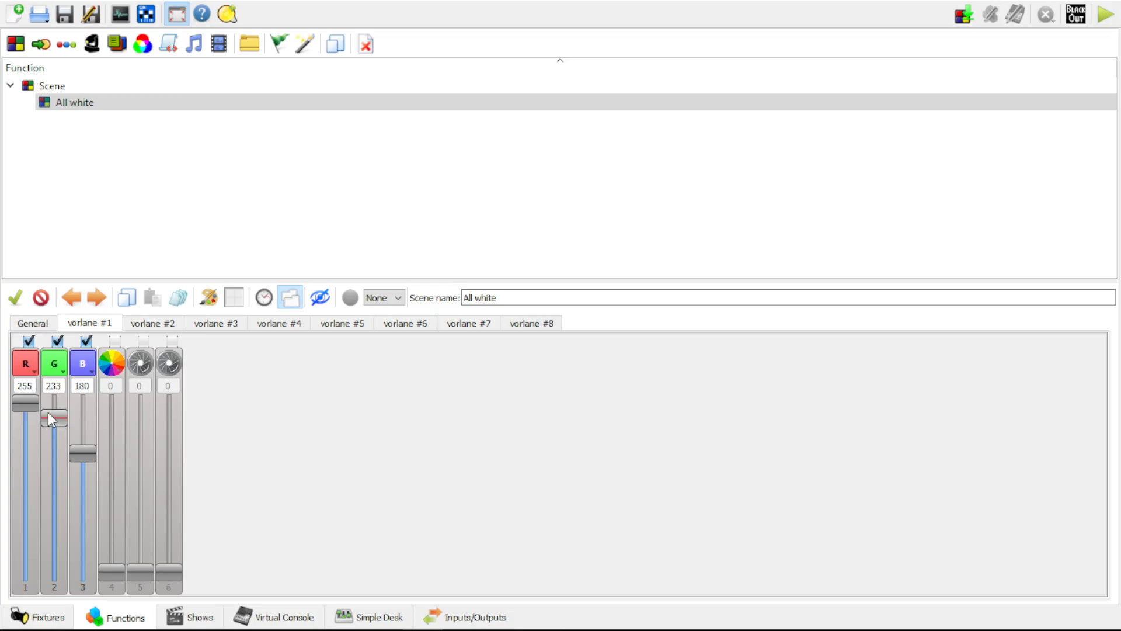
scroll(48, 412, down, 1)
Apply the basic color white (#ffffff) to vorlane #1 with the color tool
click(203, 298)
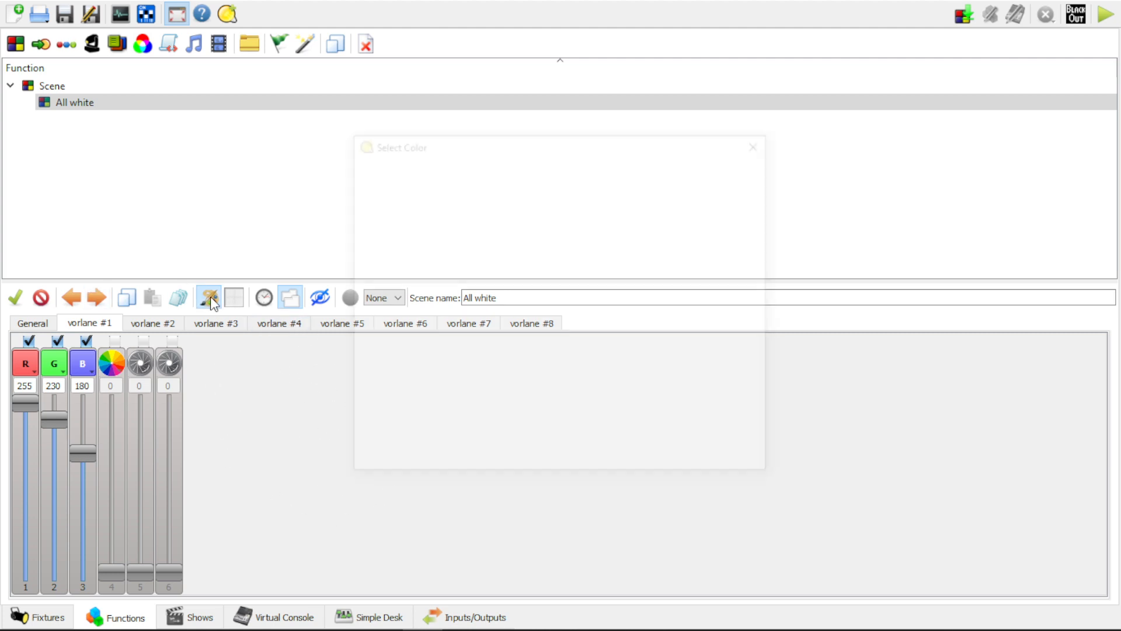
click(526, 285)
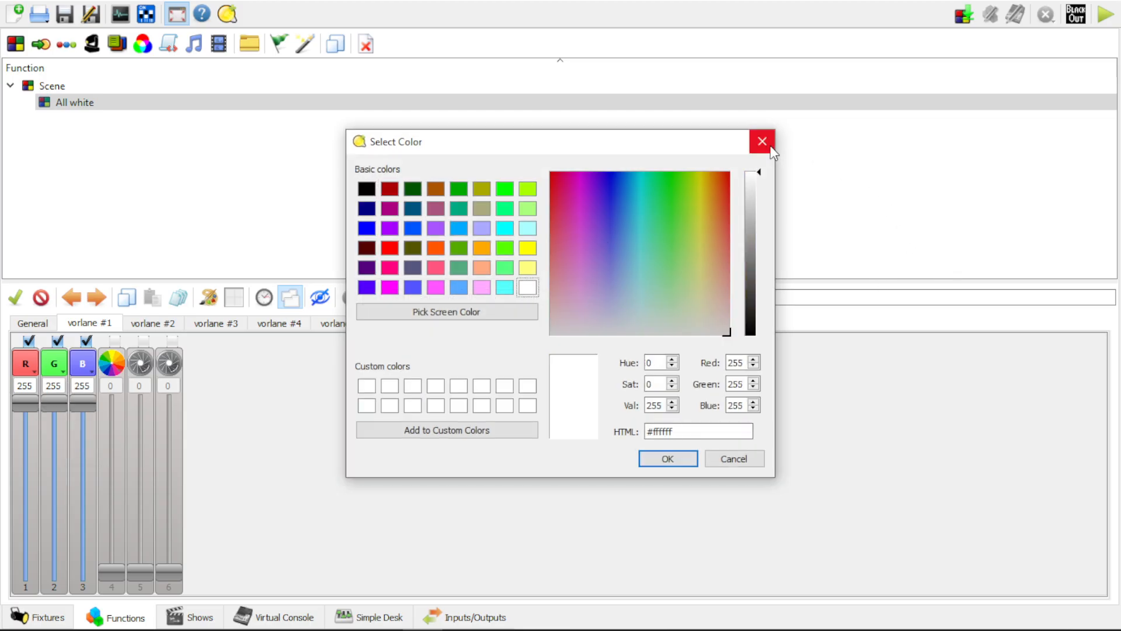
click(671, 457)
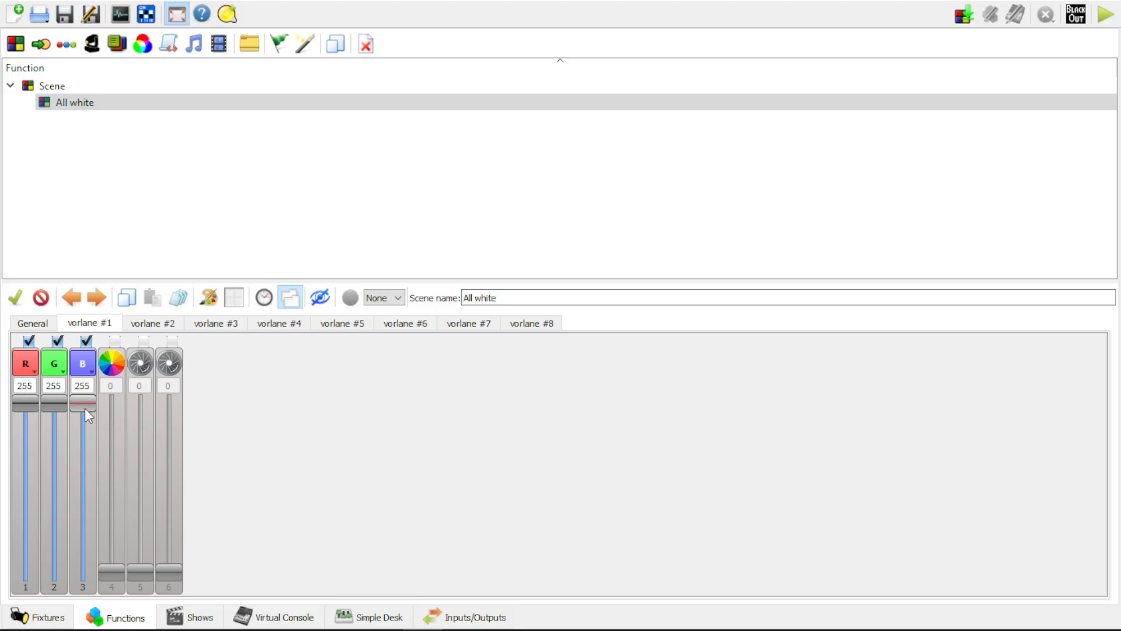
Set vorlane #1's green channel to 230 and its blue channel to 200
drag(87, 420, 87, 431)
scroll(87, 431, down, 6)
scroll(88, 430, up, 6)
scroll(86, 429, down, 1)
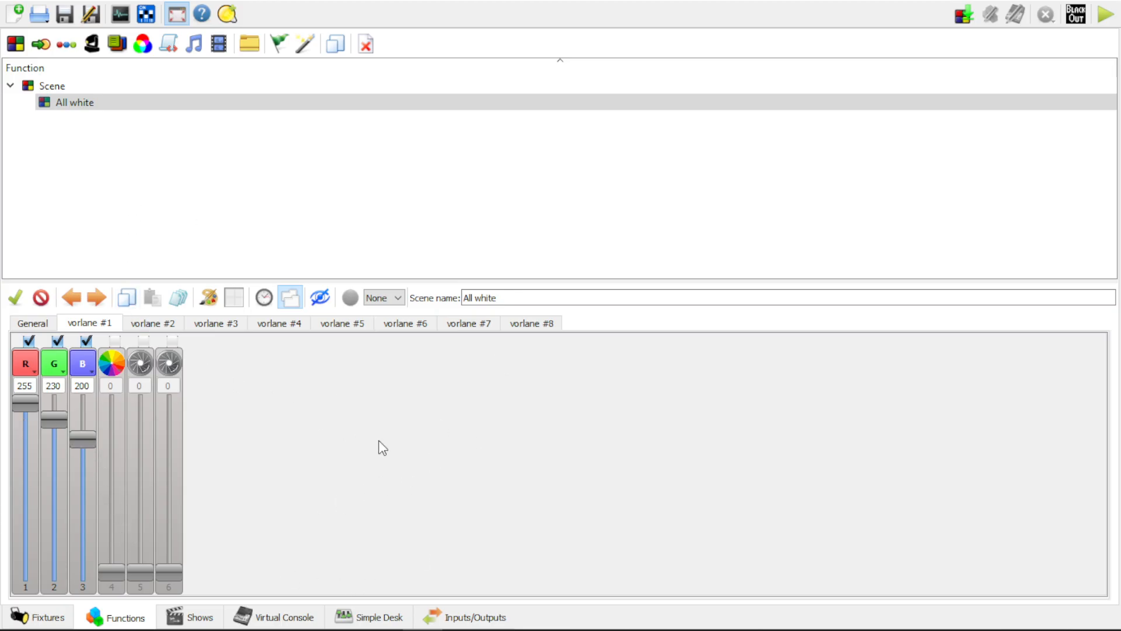
Examine the channel settings of vorlane #2 through vorlane #8 in the All white scene
click(151, 324)
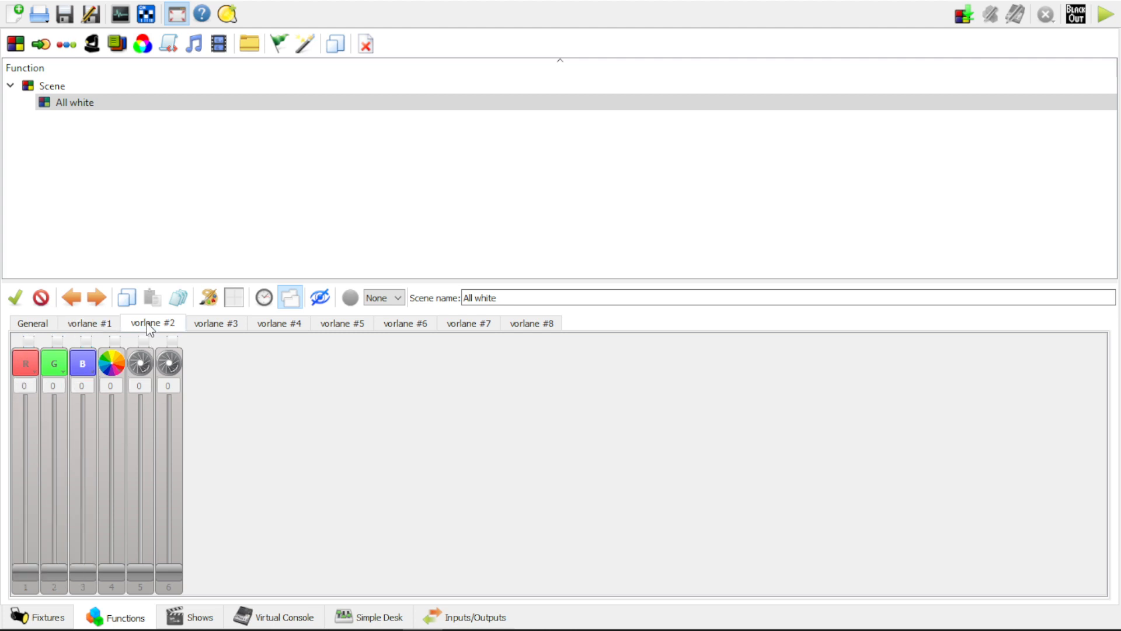
click(211, 325)
click(278, 324)
click(354, 324)
click(405, 323)
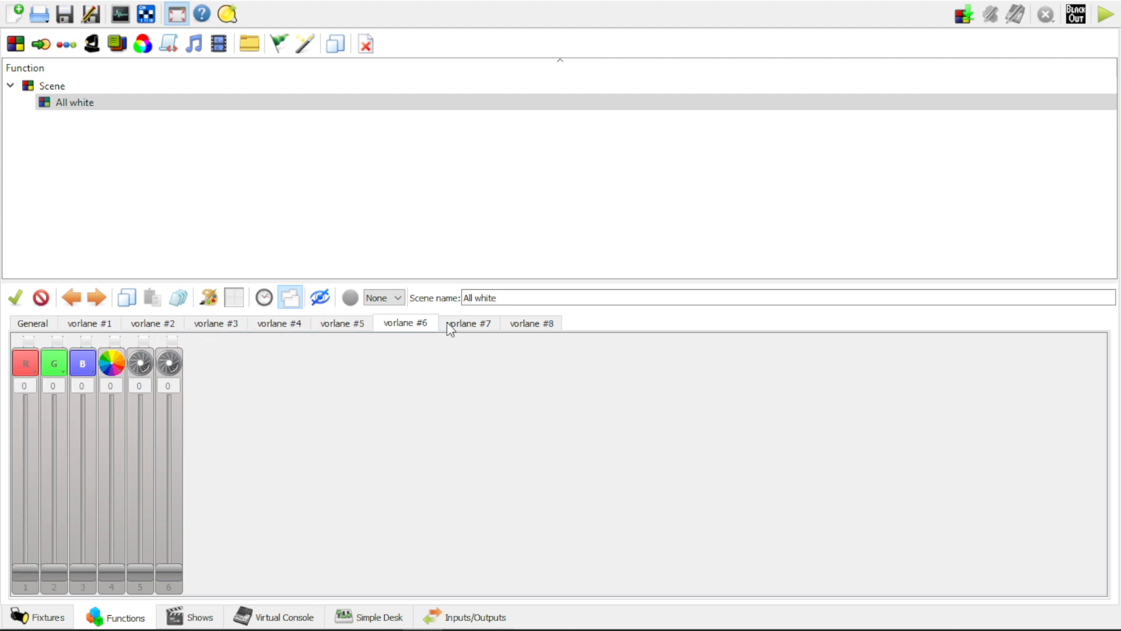
click(467, 323)
click(542, 327)
Copy vorlane #1's current channel values to all fixtures in the scene and check them on vorlane #2 through #8
click(90, 324)
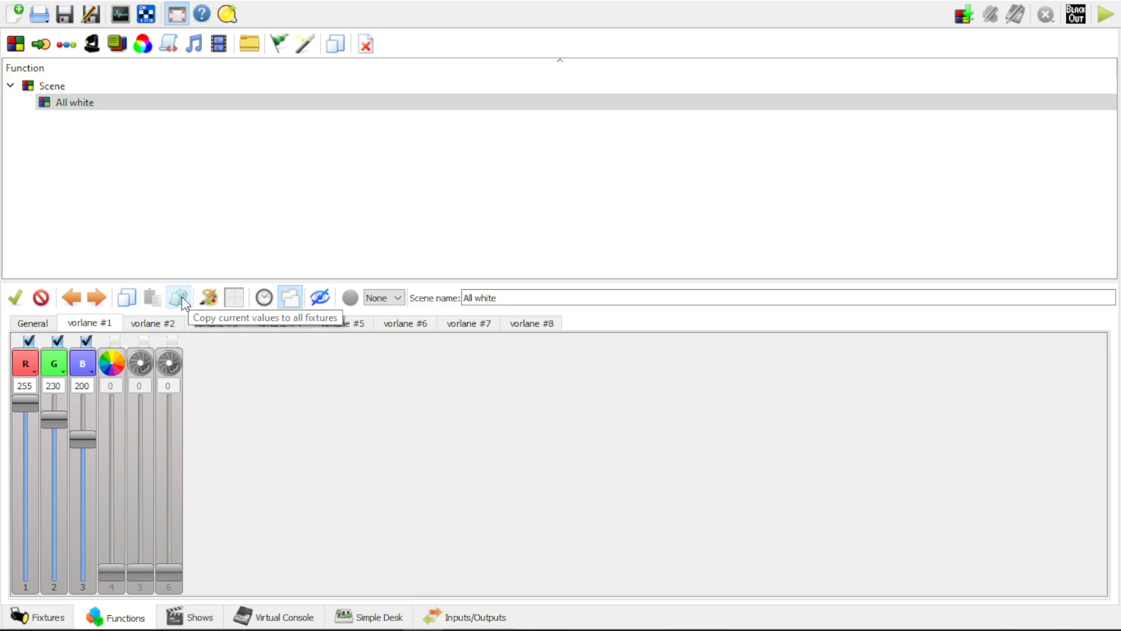
click(127, 300)
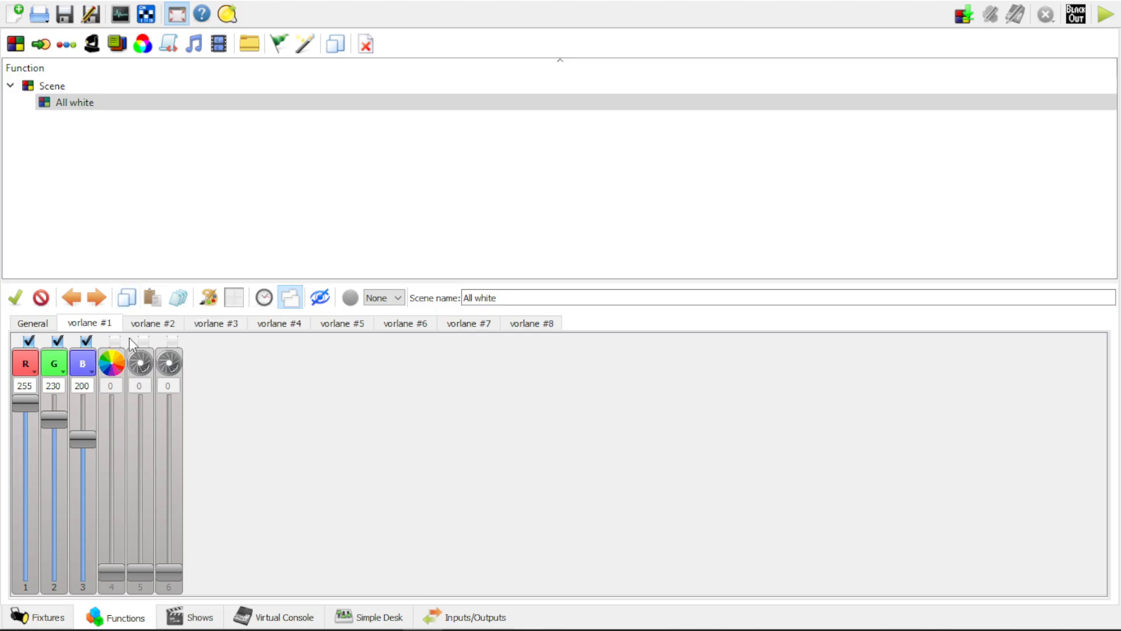
click(153, 323)
click(226, 325)
click(106, 325)
click(153, 323)
click(280, 324)
click(342, 323)
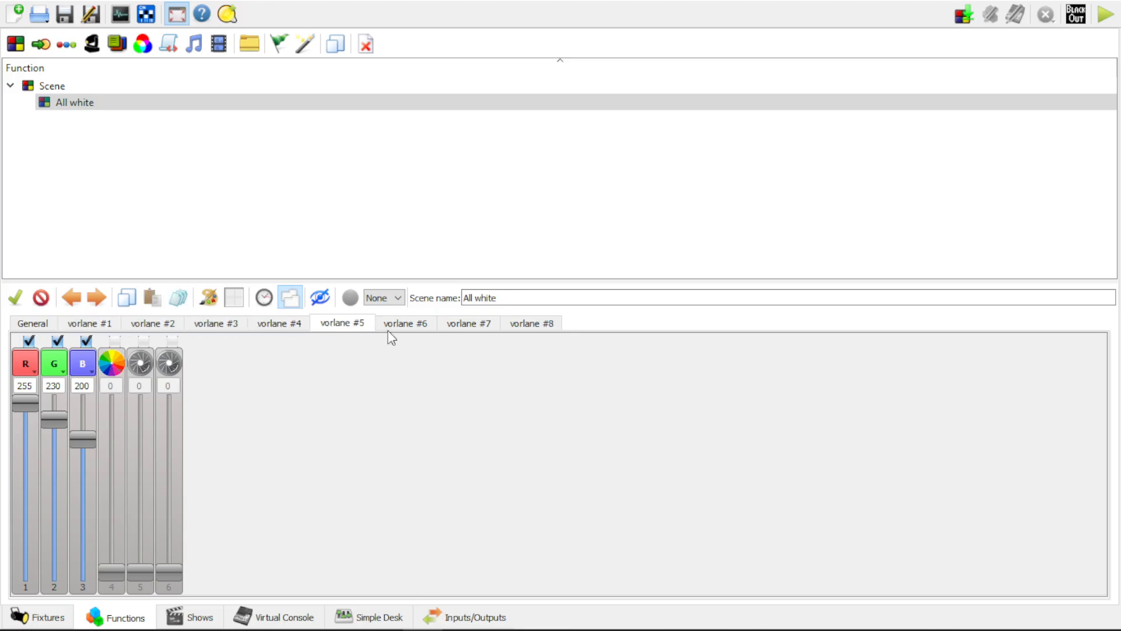
click(387, 324)
click(464, 324)
click(531, 323)
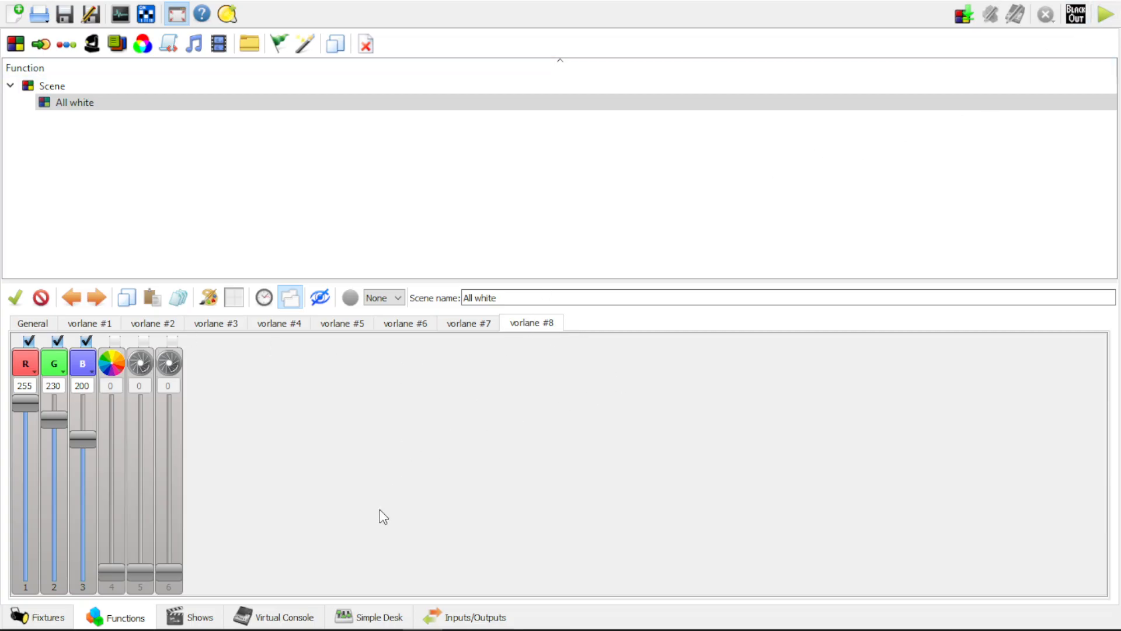
Attach the All white scene to button 1 of the PAR LIGHT frame in the virtual console, with Adjust Function Intensity enabled at 100
click(290, 621)
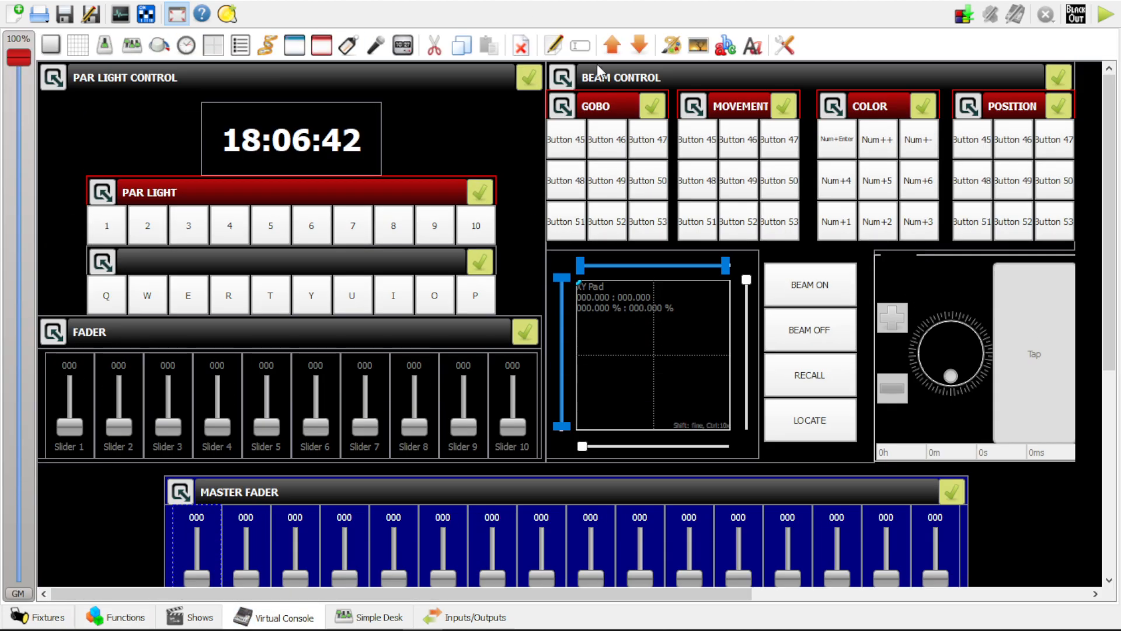
click(110, 226)
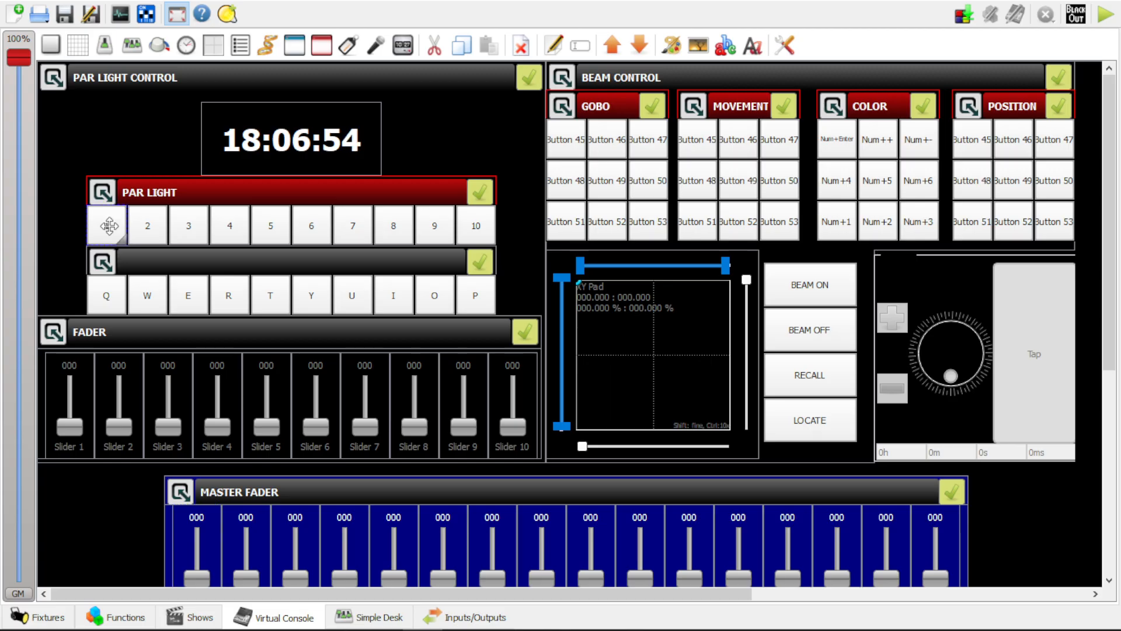
double_click(109, 226)
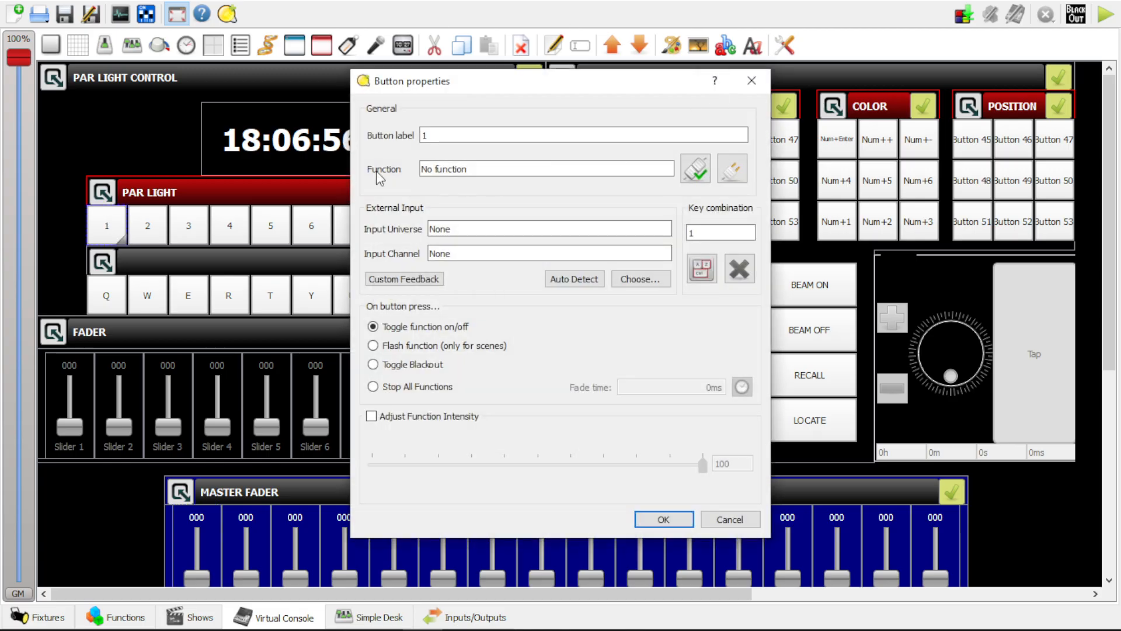
click(705, 172)
click(428, 230)
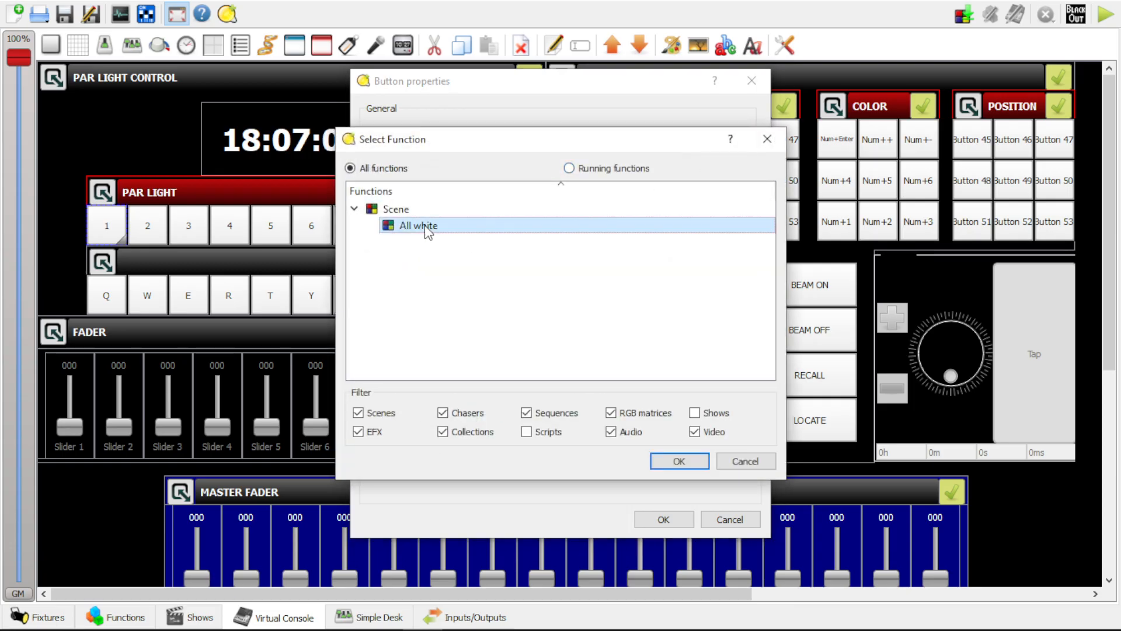
click(677, 461)
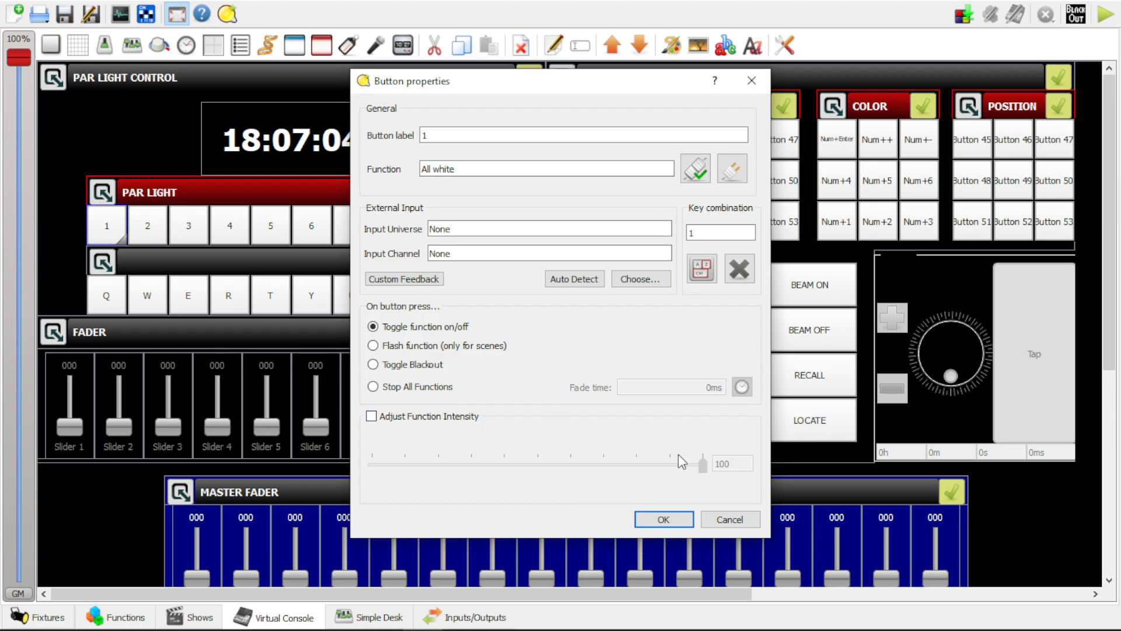
click(372, 417)
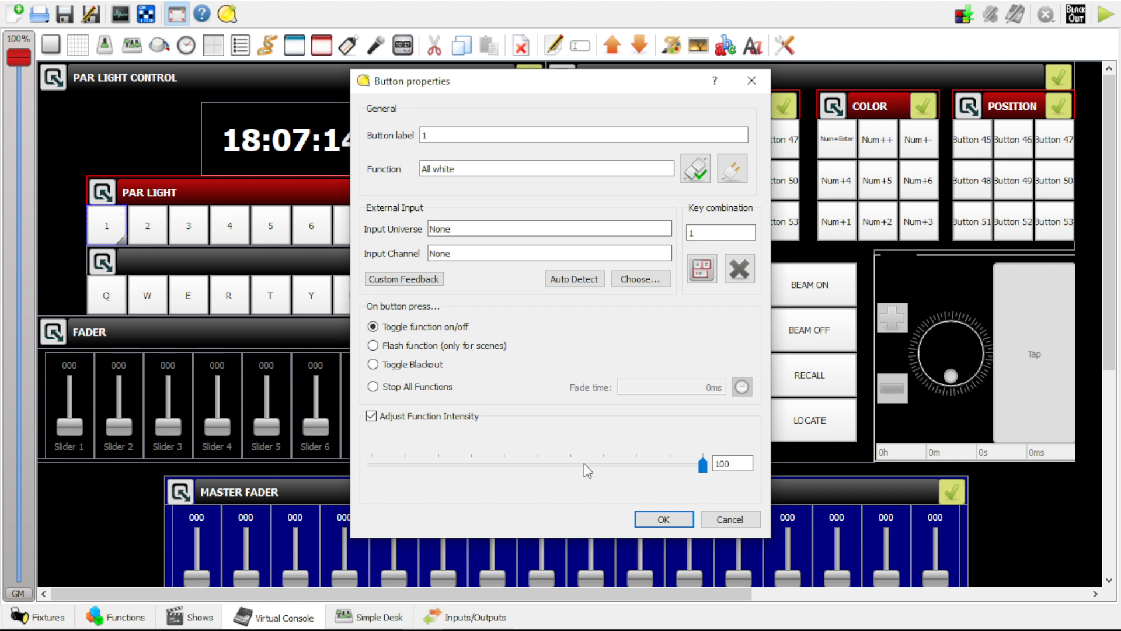
click(664, 519)
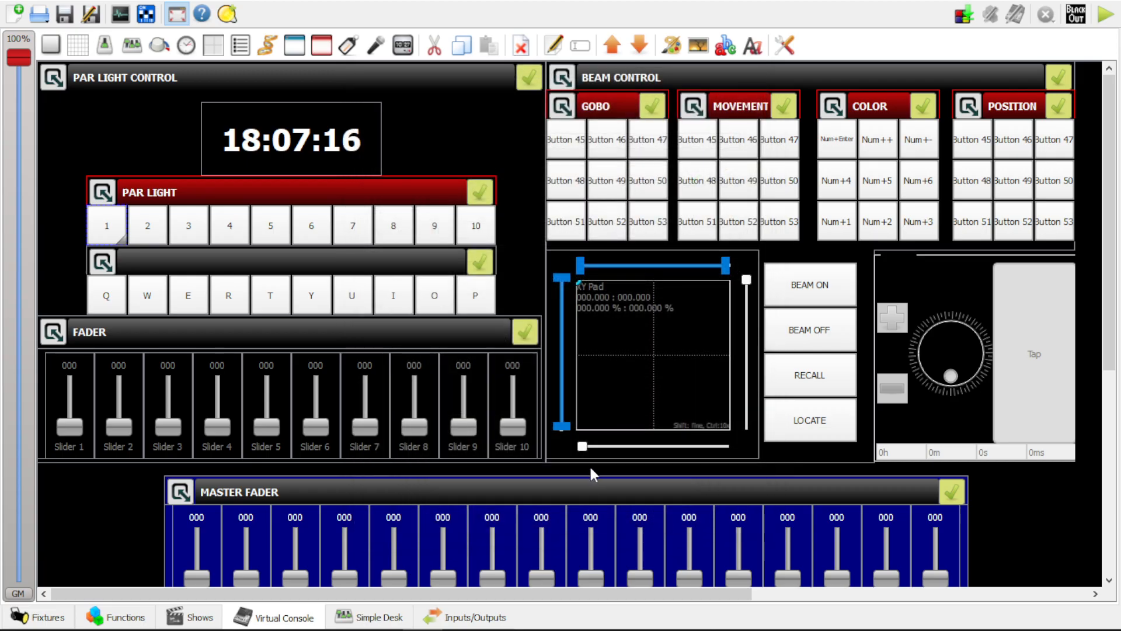
Assign the All white scene as the playback function of Slider 1 in the FADER frame
double_click(83, 399)
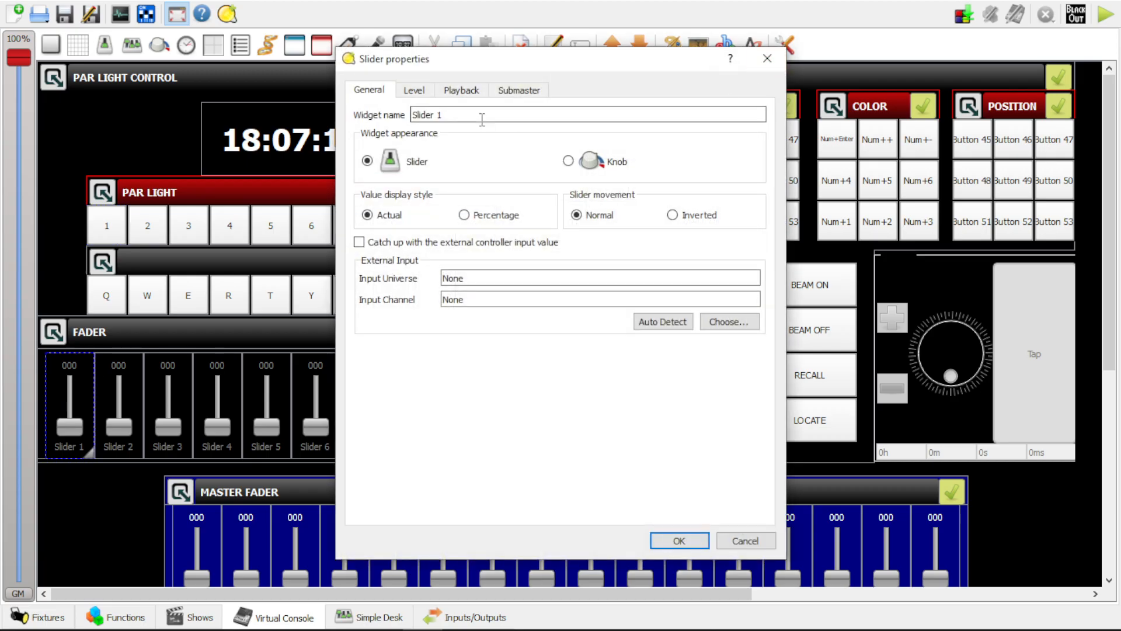
click(413, 92)
click(464, 89)
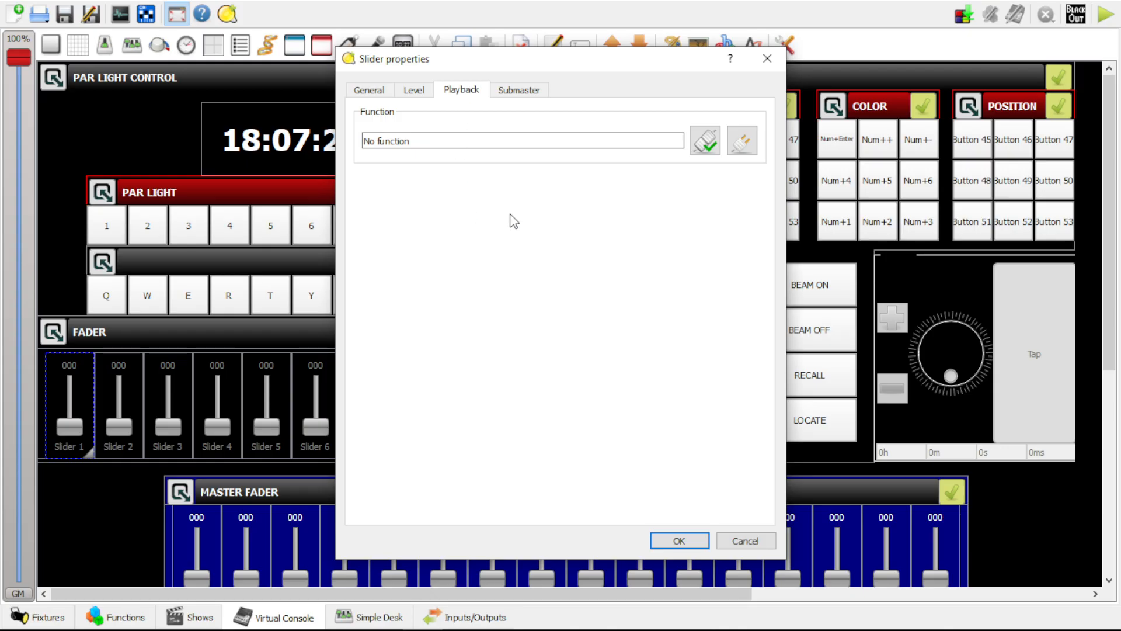
click(707, 141)
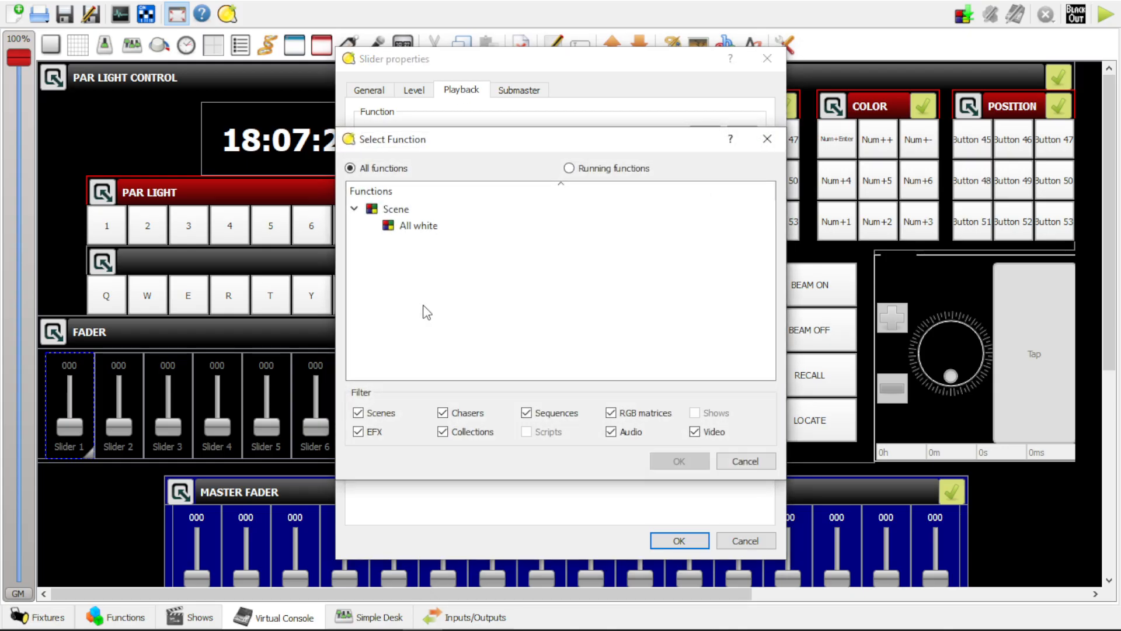
click(423, 231)
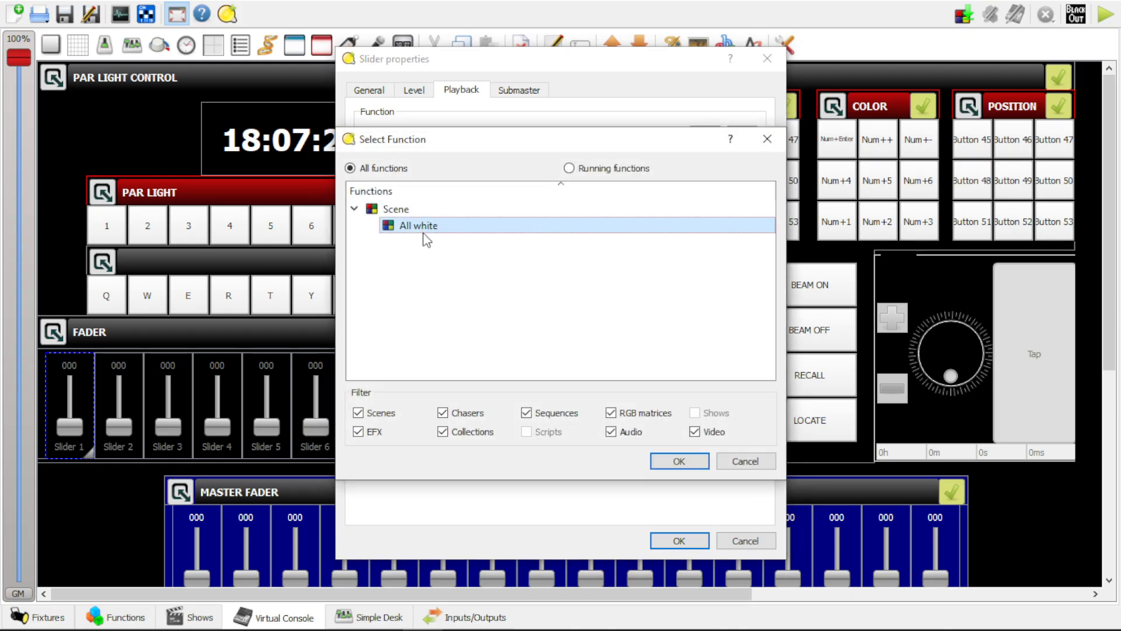
click(693, 461)
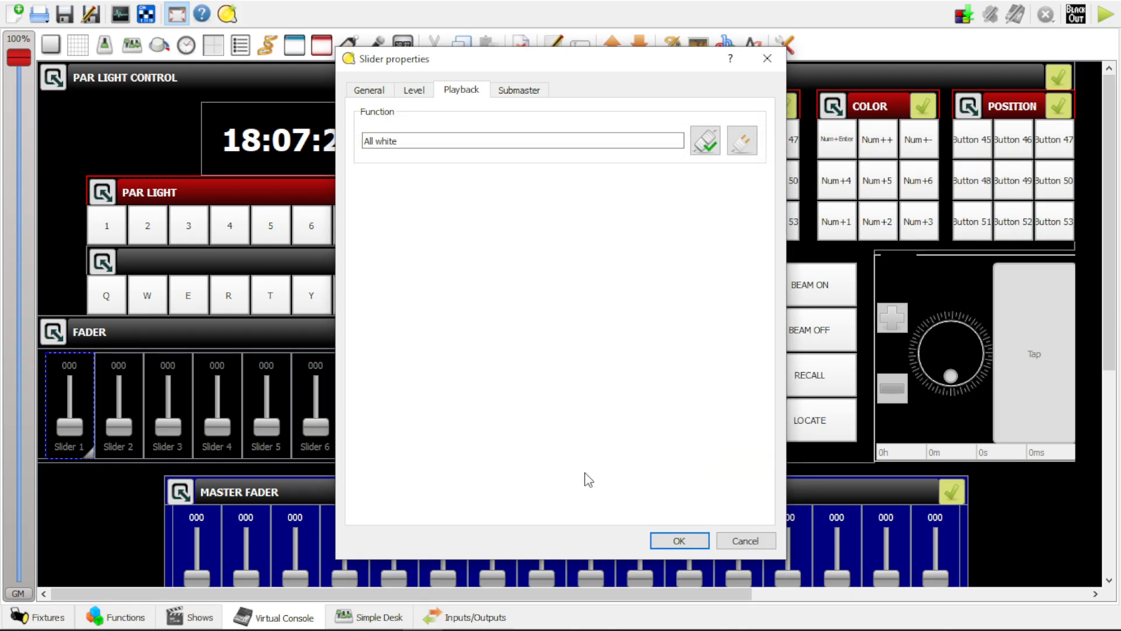
click(686, 543)
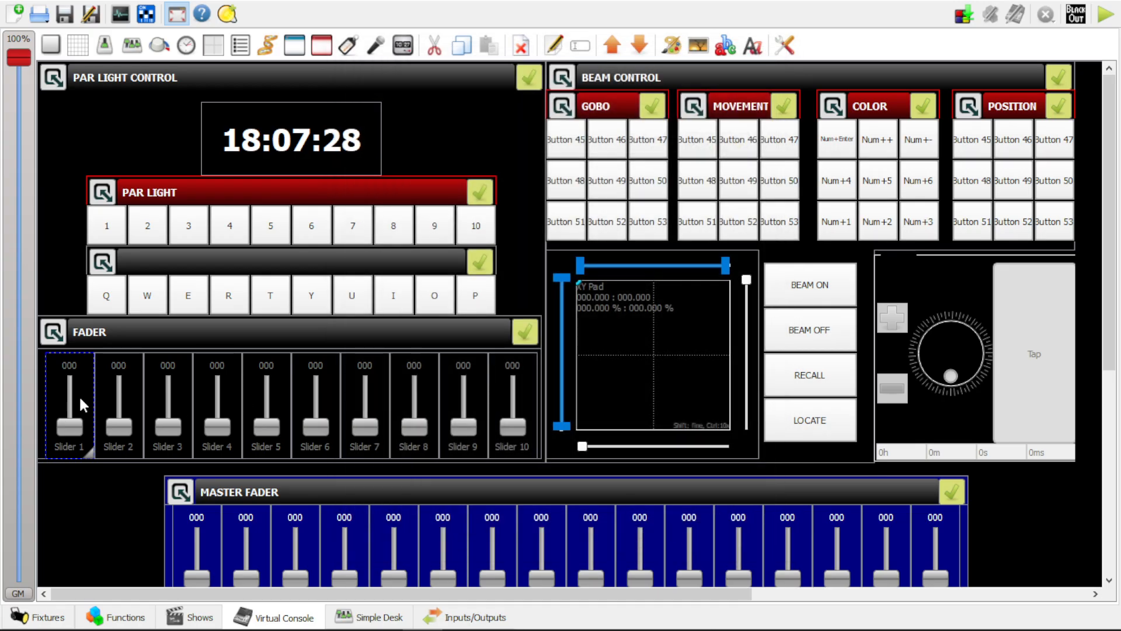
Review the properties of Slider 1 and of PAR LIGHT button 1 without changing them
double_click(78, 395)
click(749, 66)
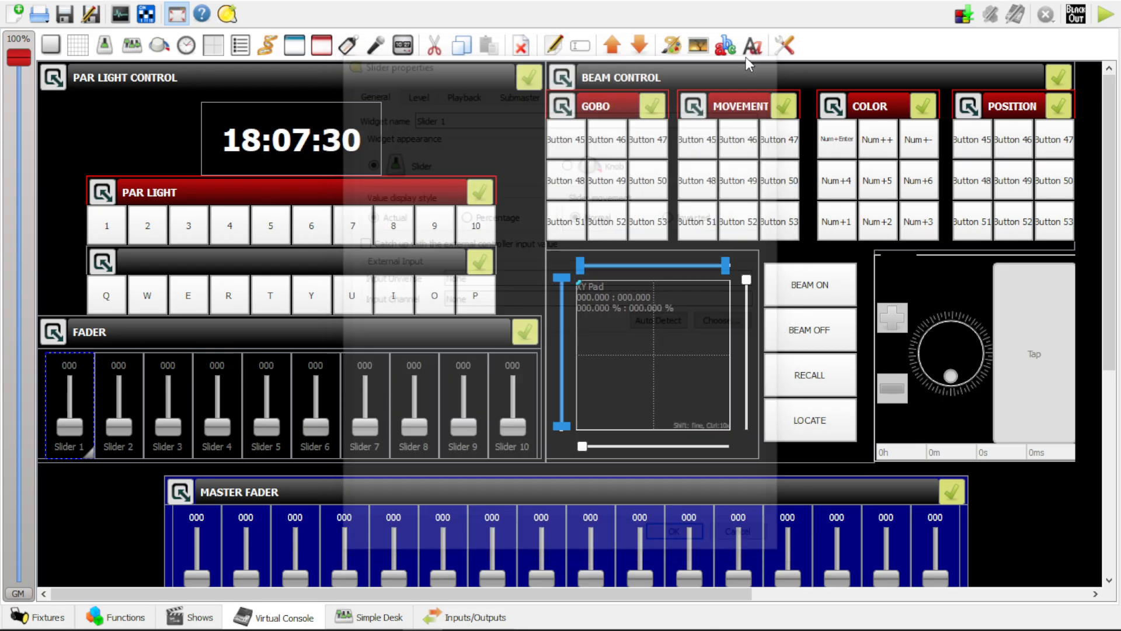
double_click(110, 226)
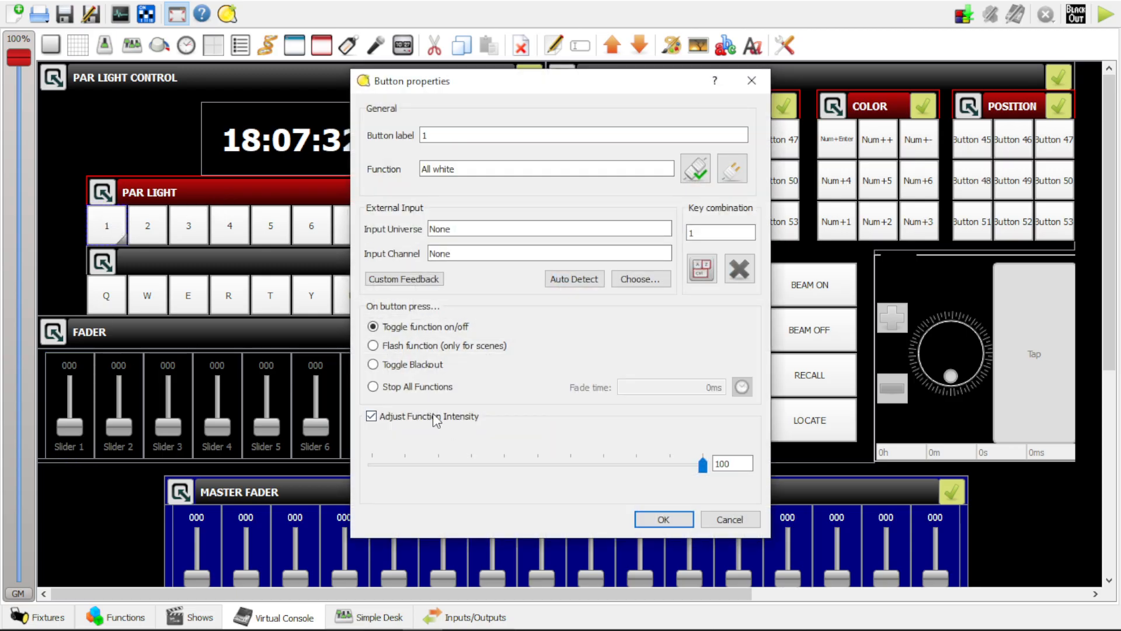
click(751, 80)
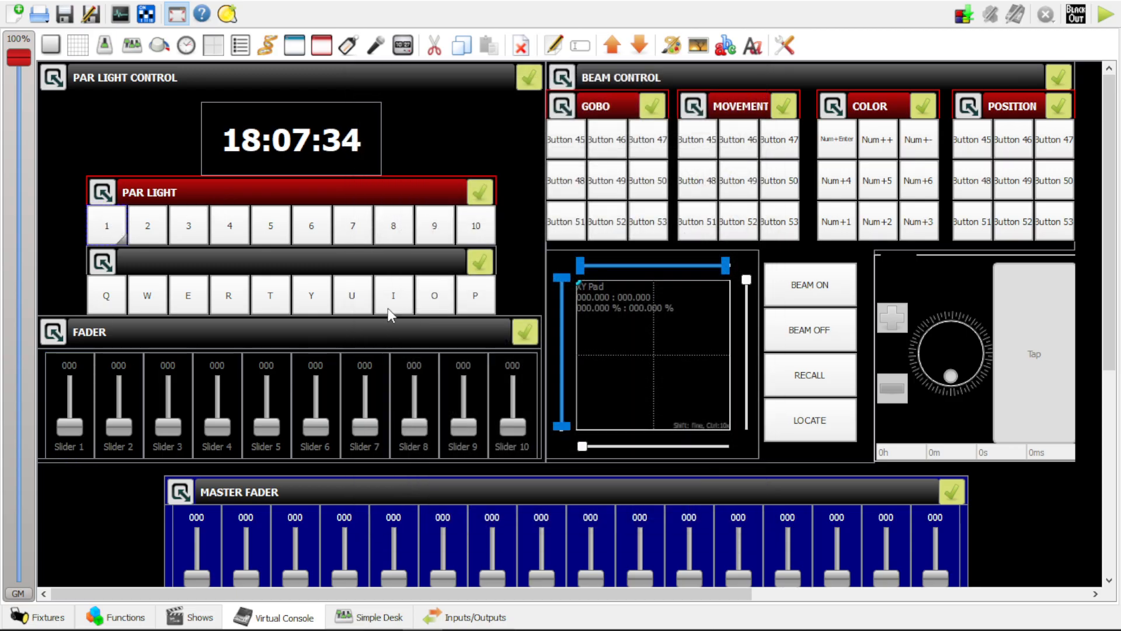
Switch the virtual console to operate mode and test Slider 1 by raising it to full and lowering it to zero
click(76, 419)
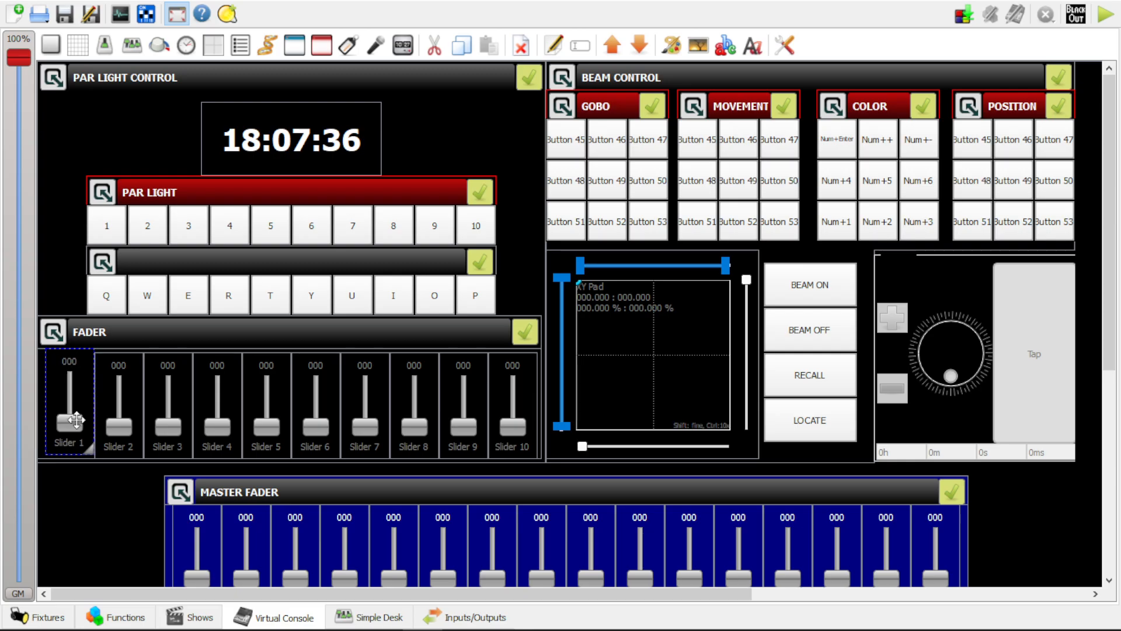
drag(76, 420, 79, 435)
key(ctrl+F12)
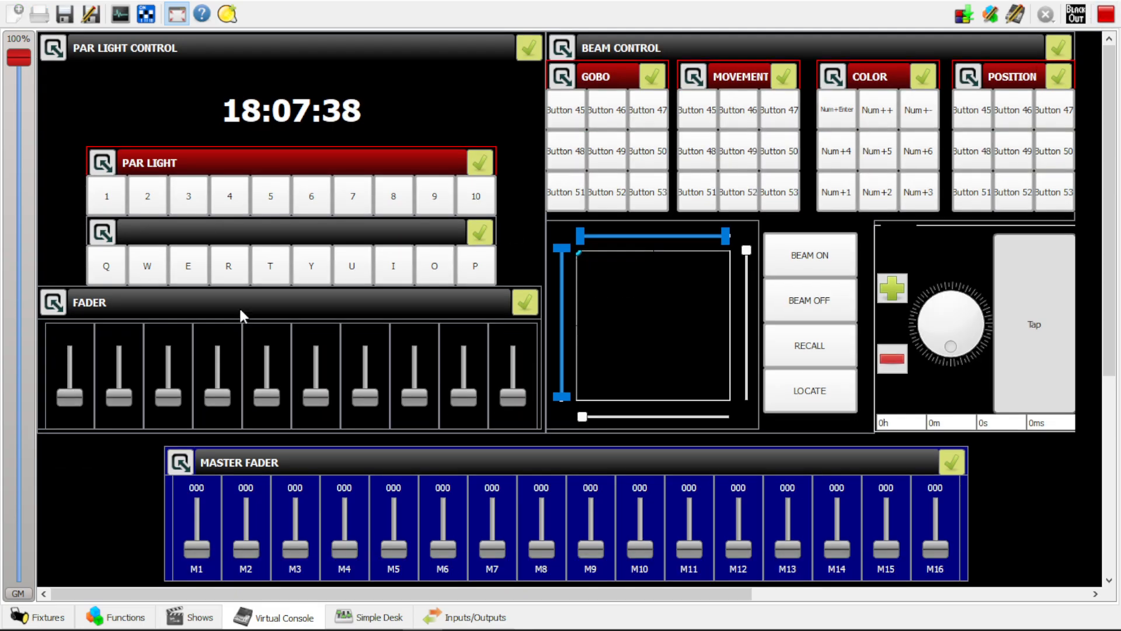
drag(73, 390, 110, 281)
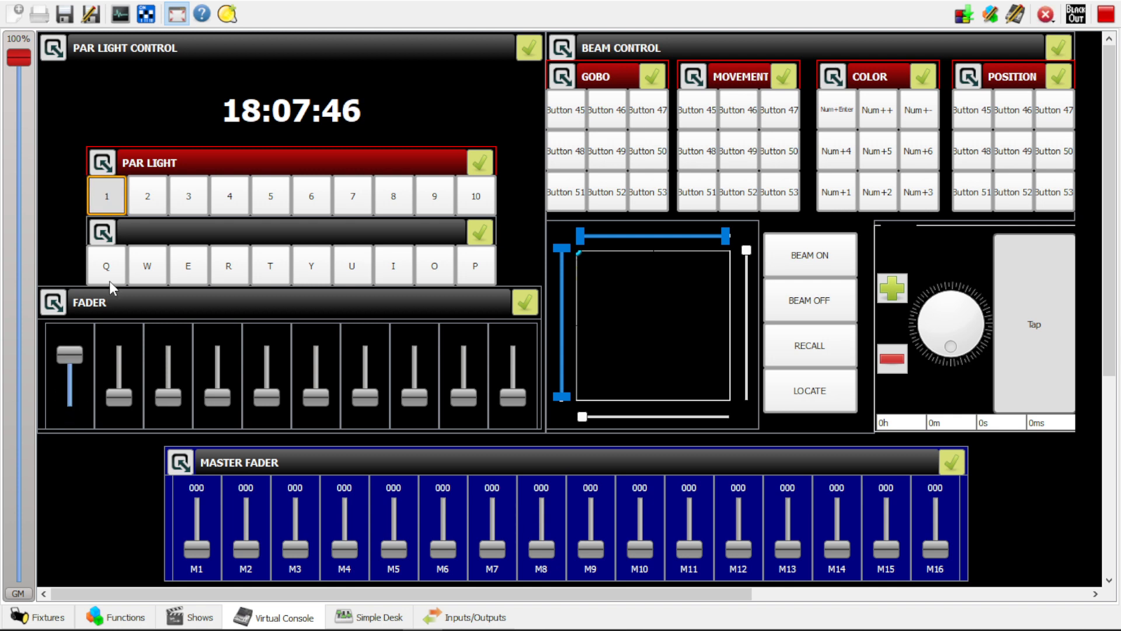
drag(73, 350, 82, 348)
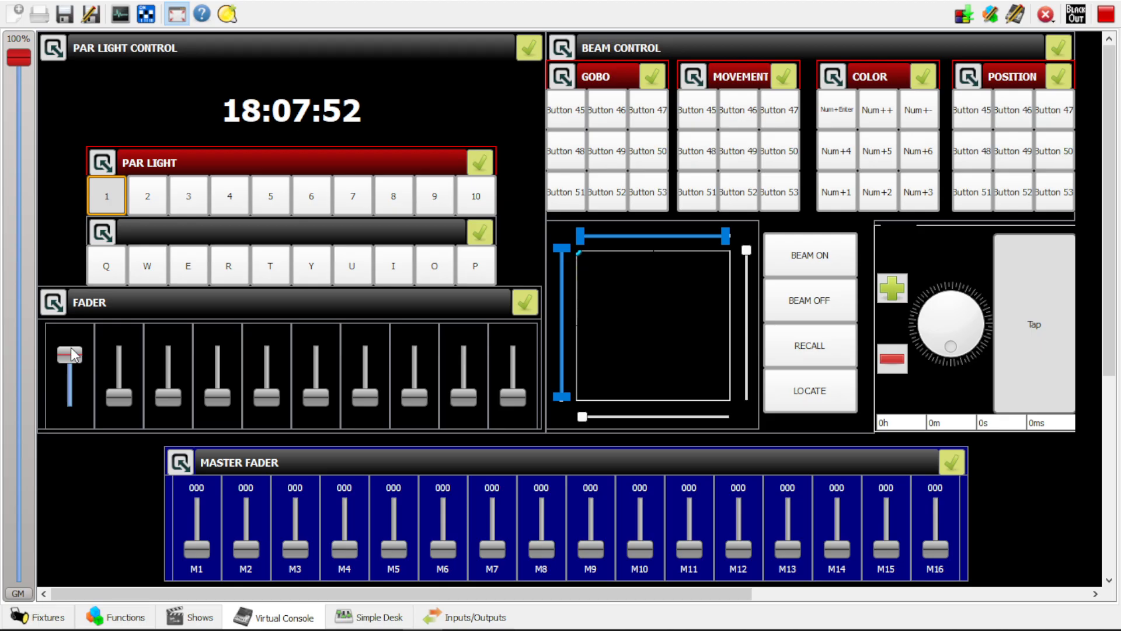
mouse_move(72, 354)
mouse_down()
mouse_move(77, 441)
mouse_move(70, 354)
mouse_up()
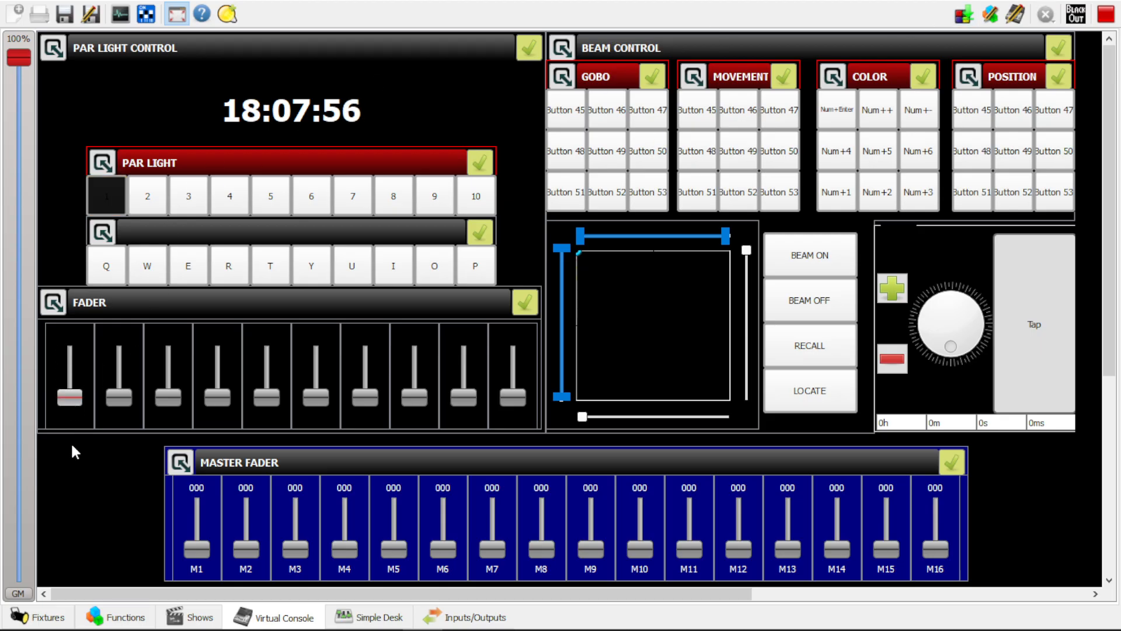
Toggle the All white scene on and off repeatedly with PAR LIGHT button 1 to test it, ending with the scene off
key(1)
key(1)
key(1)
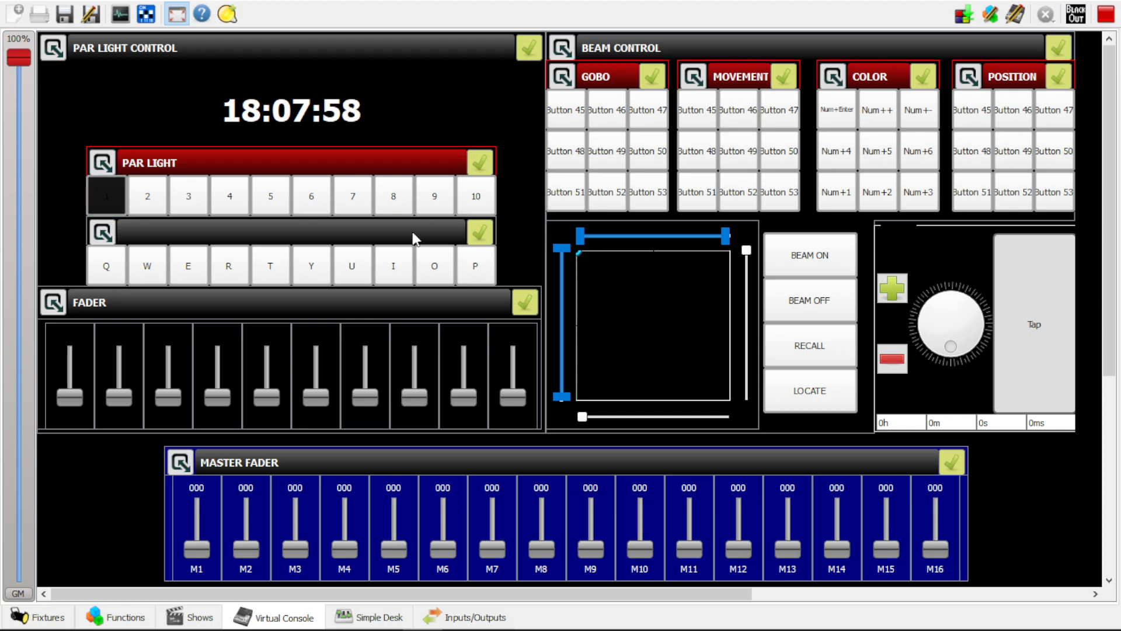
key(1)
key(1)
key(1)
key(1)
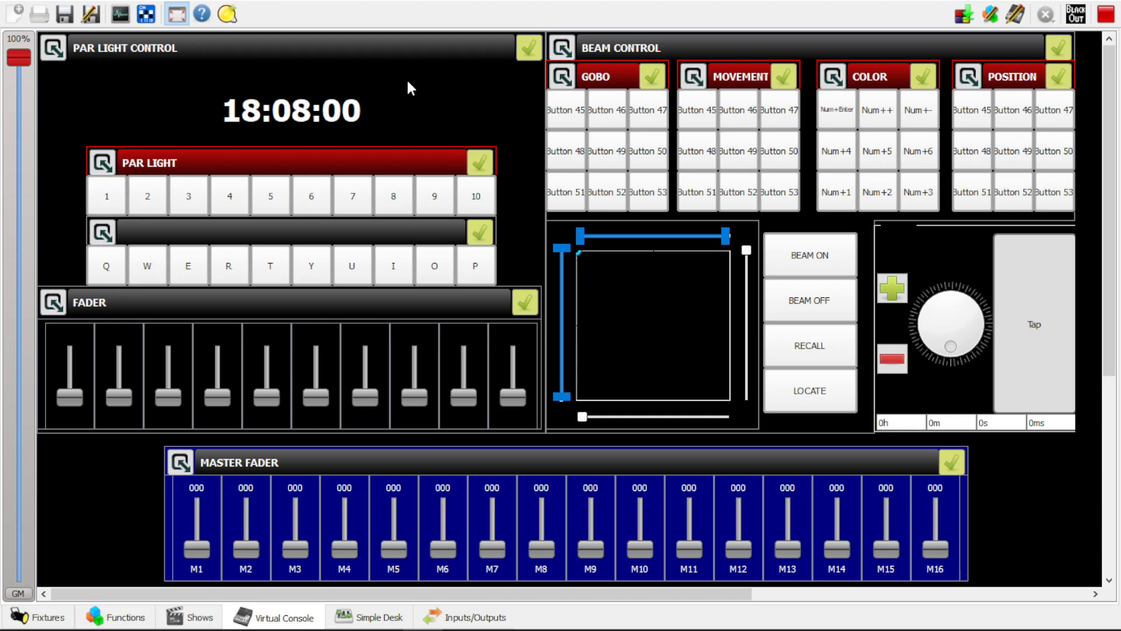
key(1)
key(1)
key(1)
key(1)
key(1)
key(1)
key(1)
key(1)
key(1)
key(1)
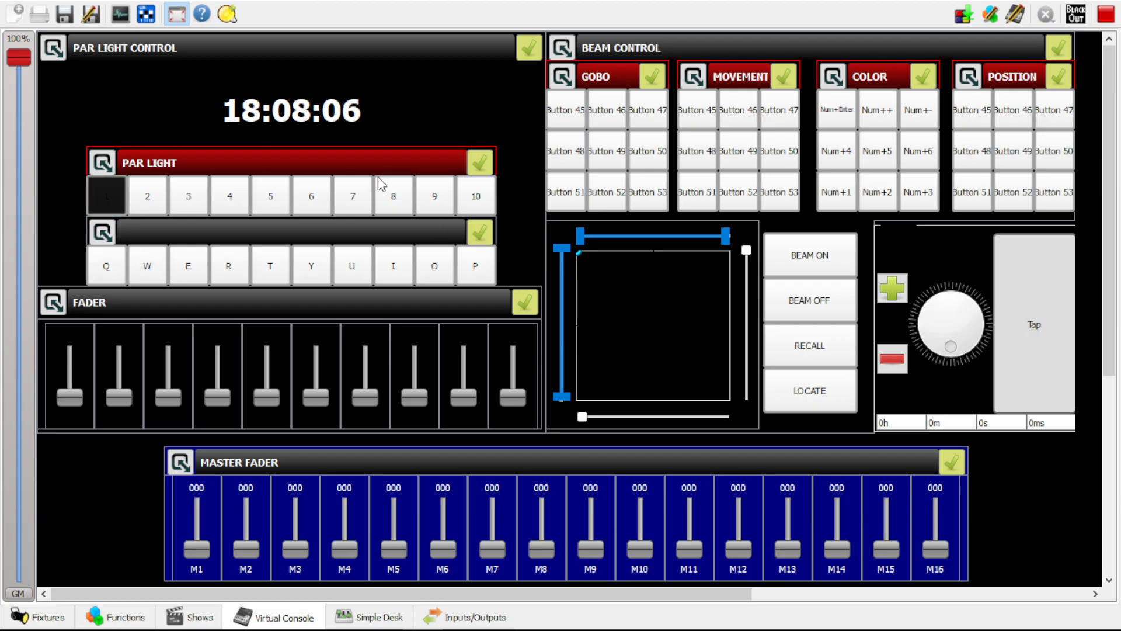
key(1)
key(1)
key(1)
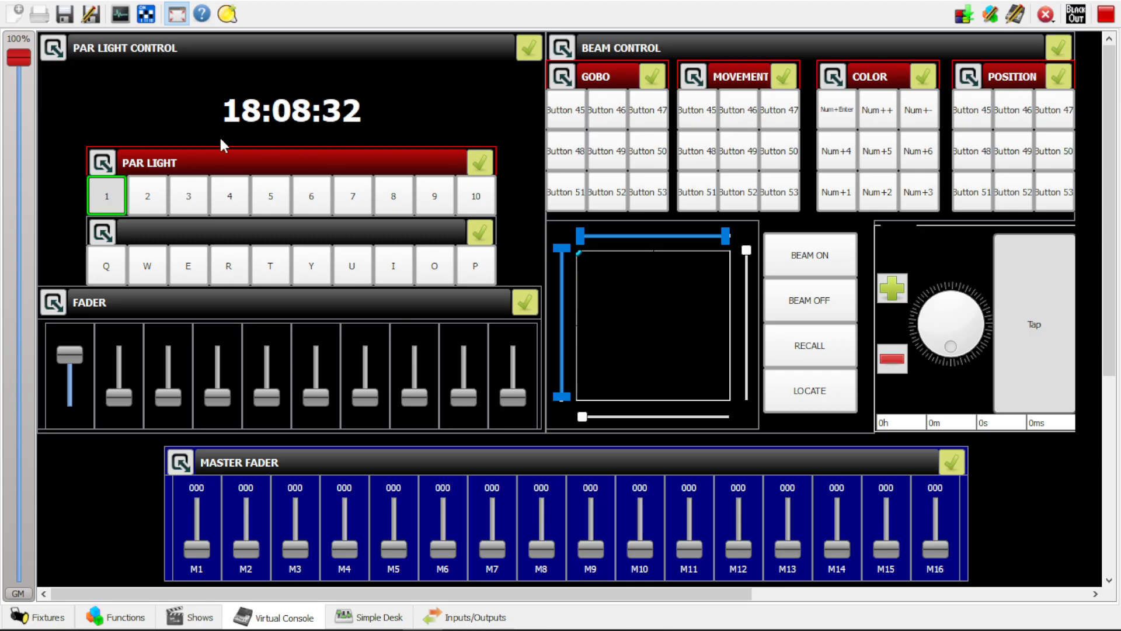
key(1)
key(1)
key(1)
drag(1108, 188, 1107, 149)
key(1)
key(1)
key(1)
key(1)
key(1)
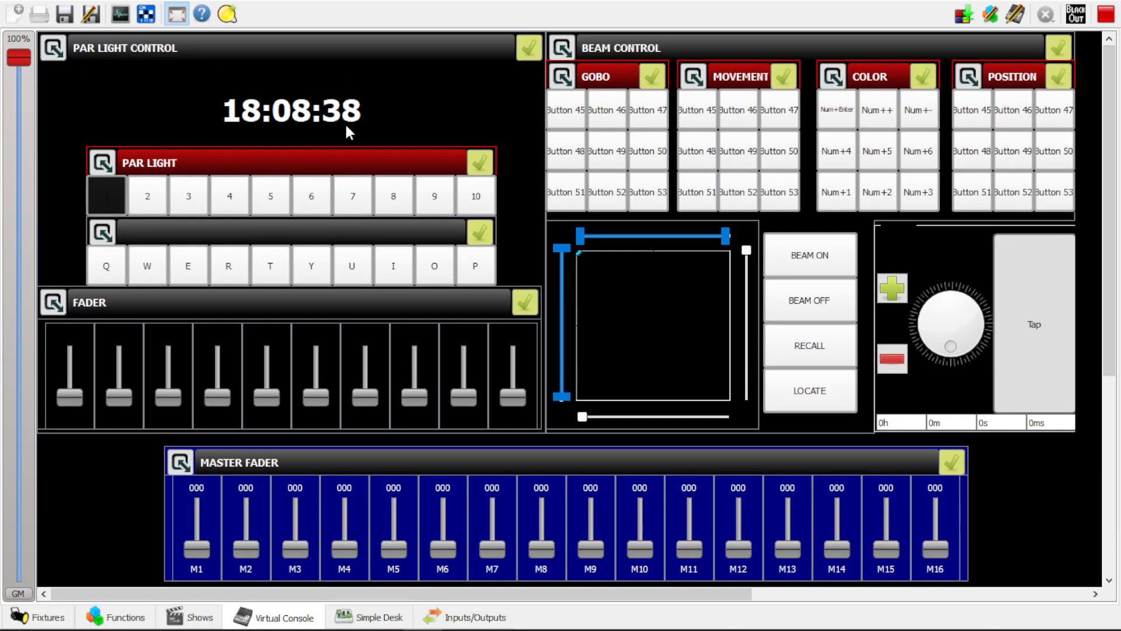
key(1)
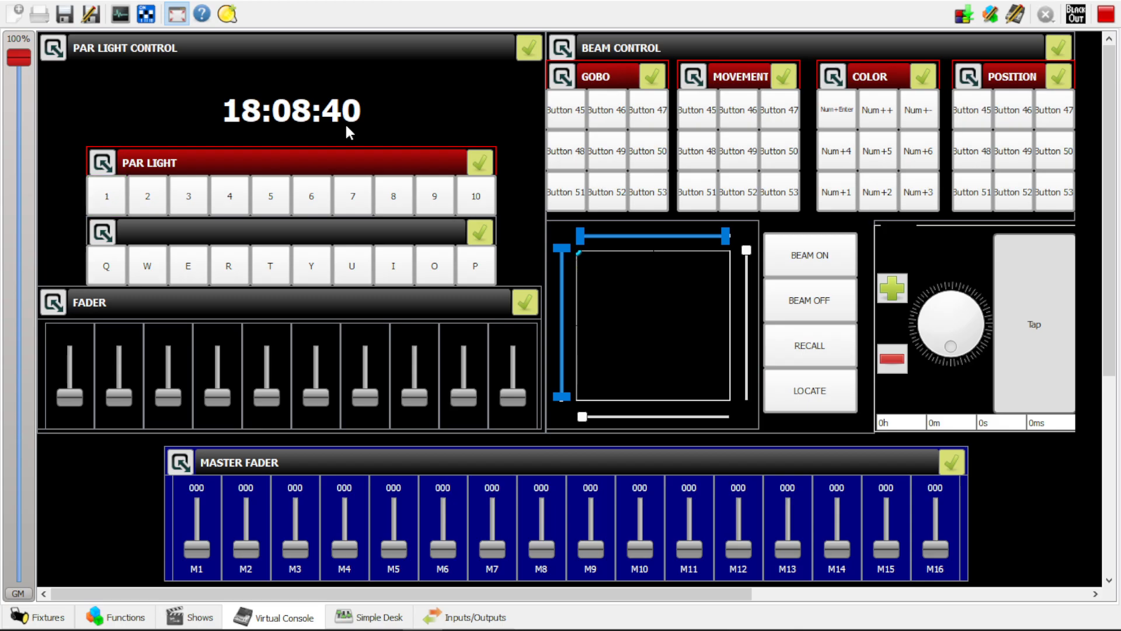